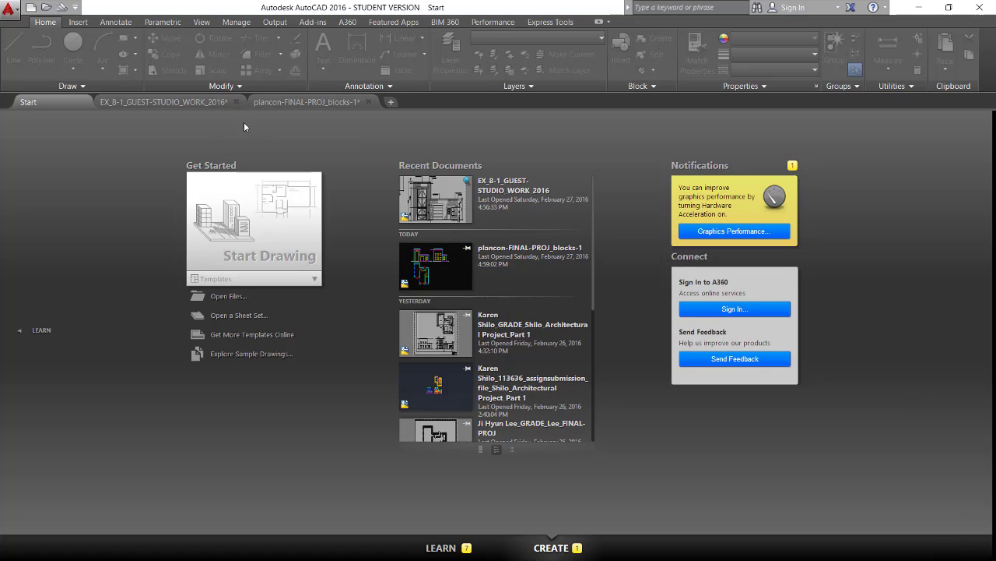
- View the EX_8-1_GUEST-STUDIO_WORK_2016 elevation sheet and switch to the plancon-FINAL-PROJ_blocks-1 drawing
left_click(164, 101)
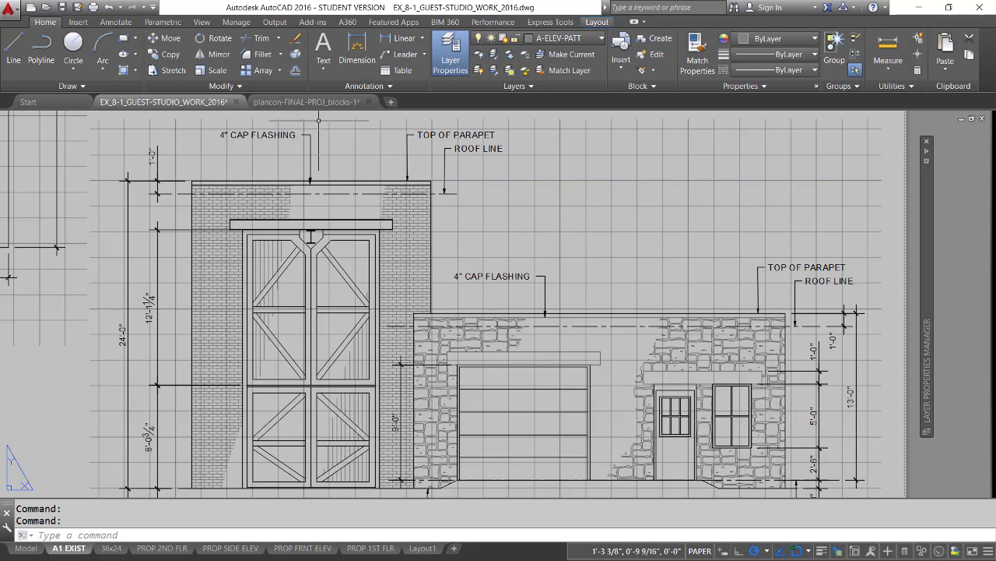
left_click(307, 102)
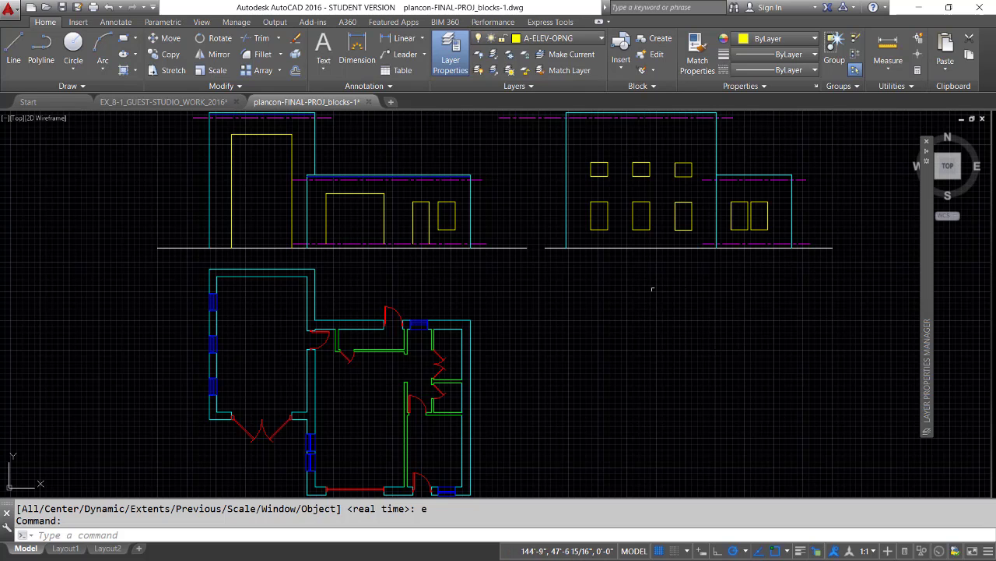
- Draw two crossing lines below the side elevation's ground line: a steep slanted one and a nearly horizontal one across its upper end
scroll(651, 293, "up", 3)
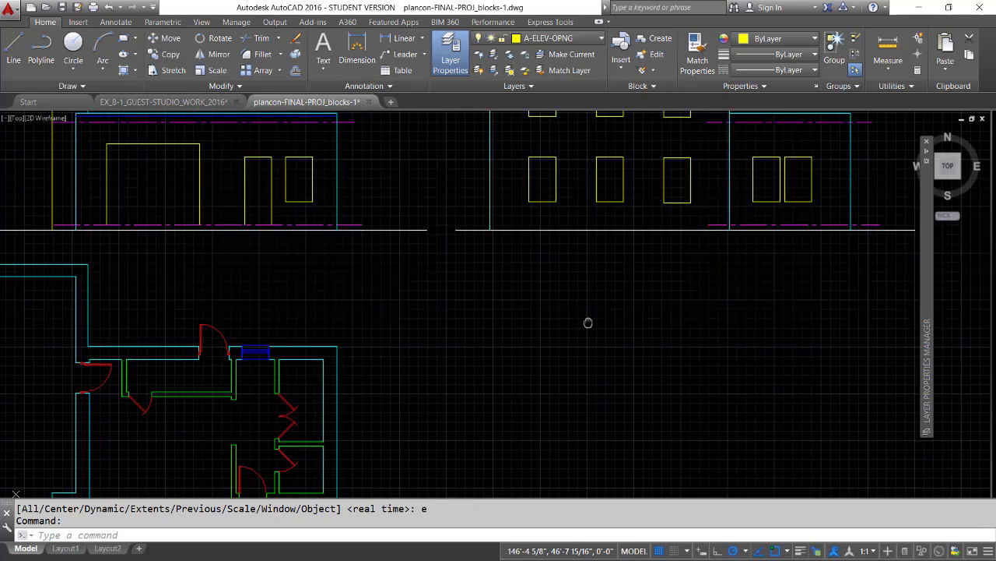
middle_click_drag(456, 403, 457, 379)
scroll(445, 345, "up", 3)
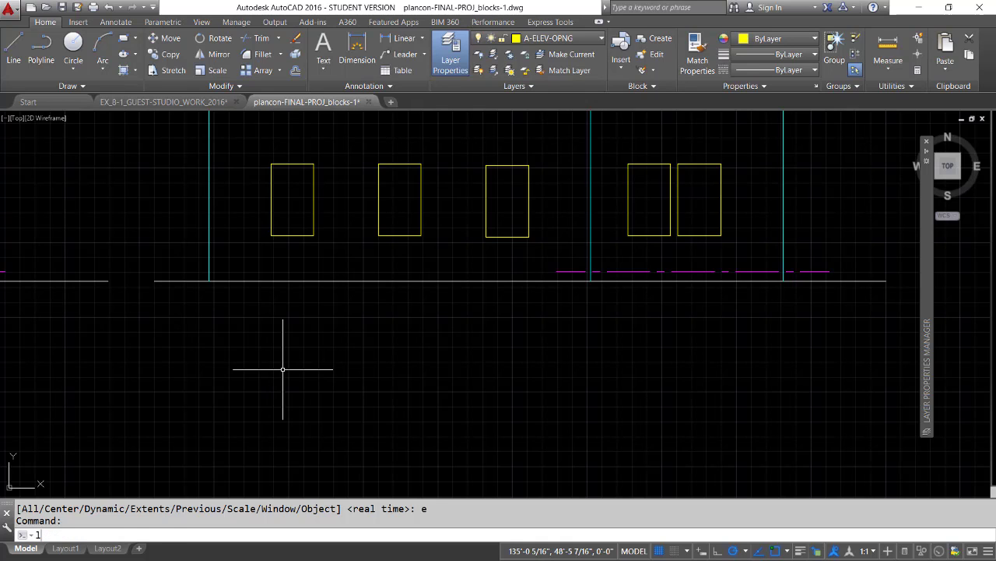
key("Return")
left_click(299, 320)
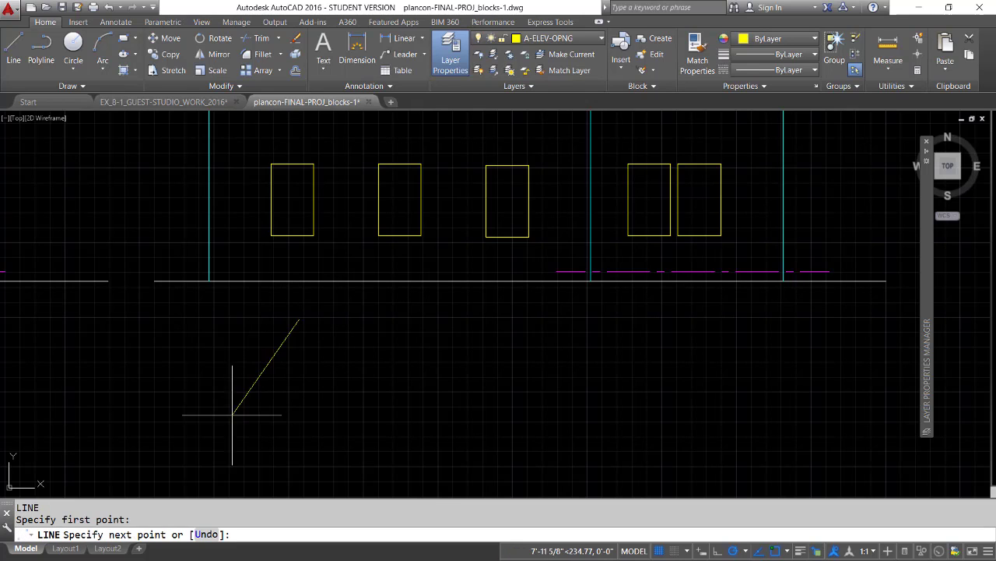
left_click(232, 458)
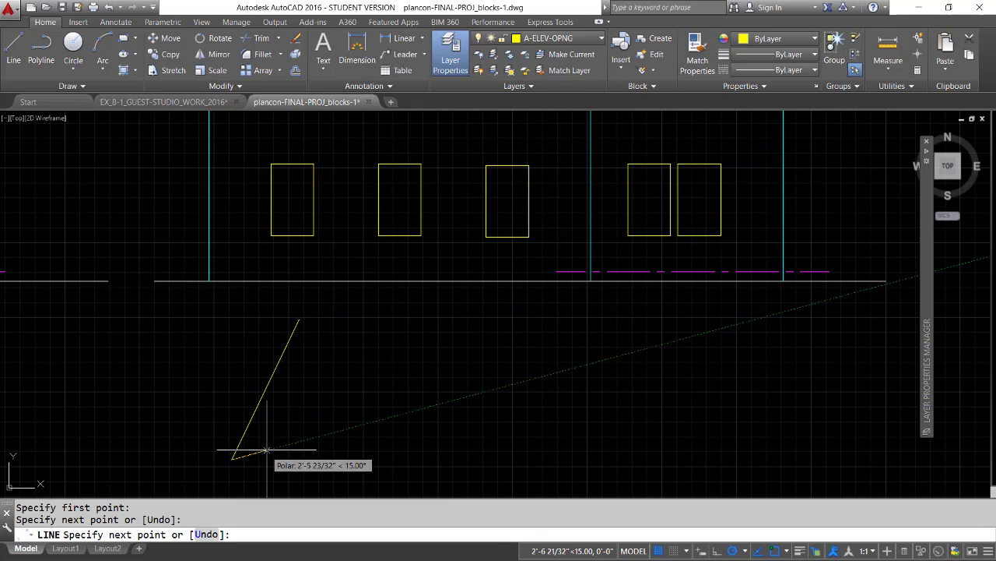
key("Return")
key("Return")
left_click(229, 354)
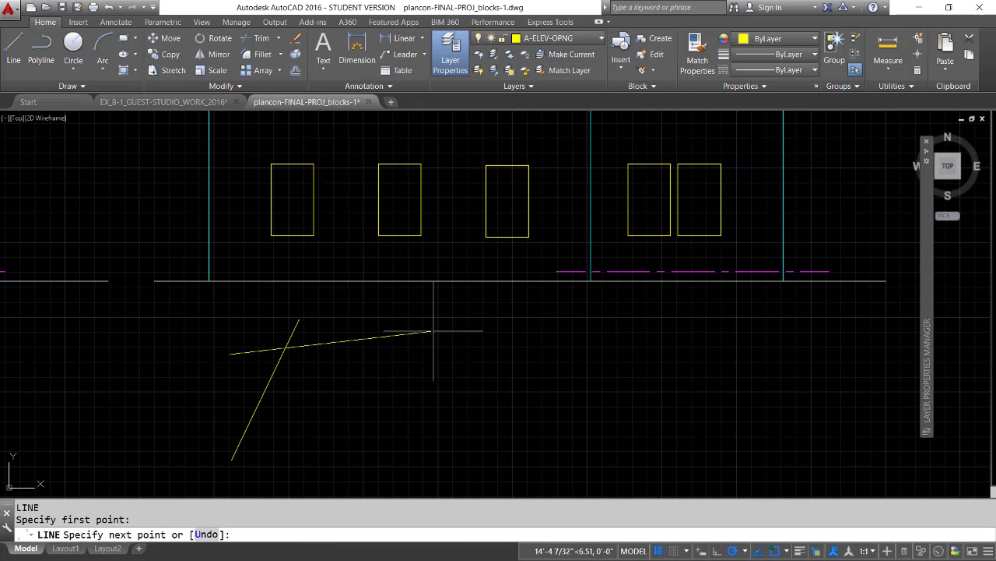
left_click(446, 327)
key("Return")
- Draw three more separate lines whose ends overlap, completing a rough five-sided enclosure with the two existing slanted lines
key("Return")
left_click(405, 320)
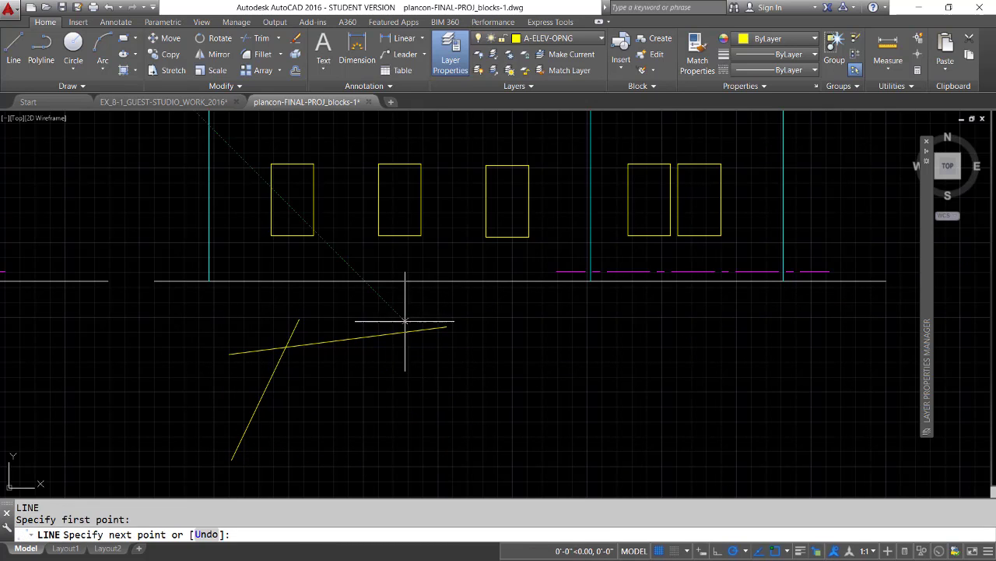
left_click(422, 449)
key("Return")
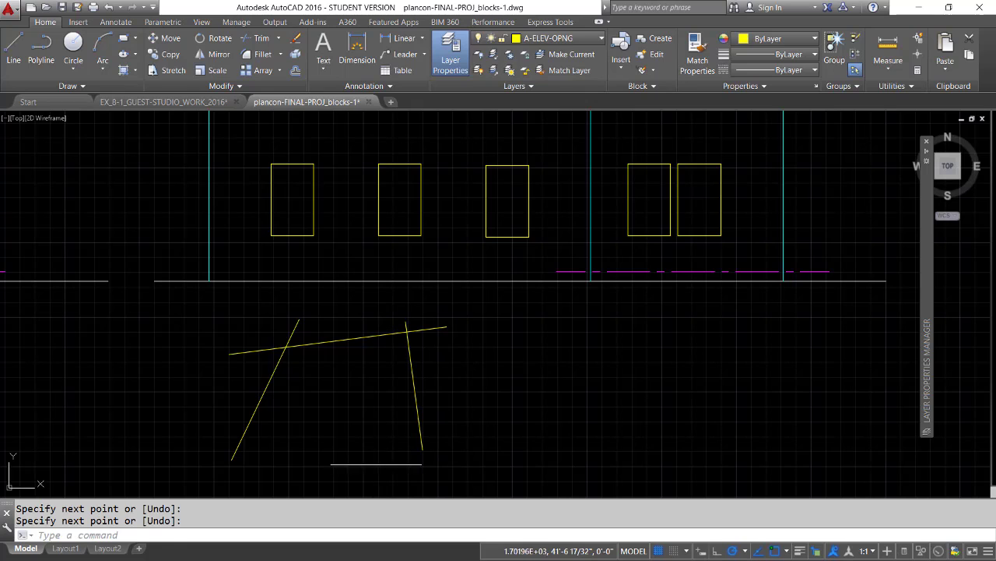
key("Return")
left_click(222, 411)
left_click(337, 479)
key("Return")
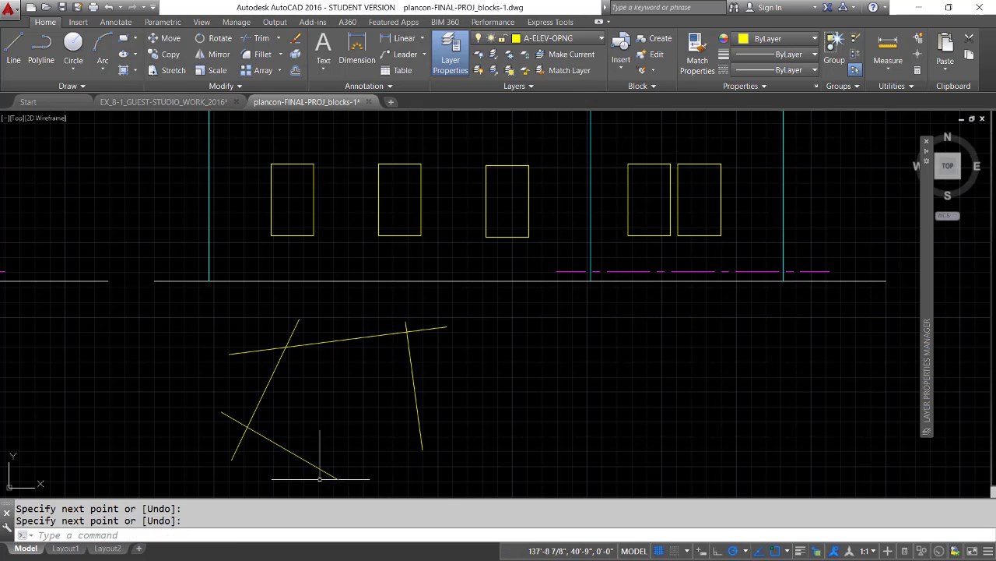
key("Return")
left_click(311, 476)
left_click(453, 425)
key("Return")
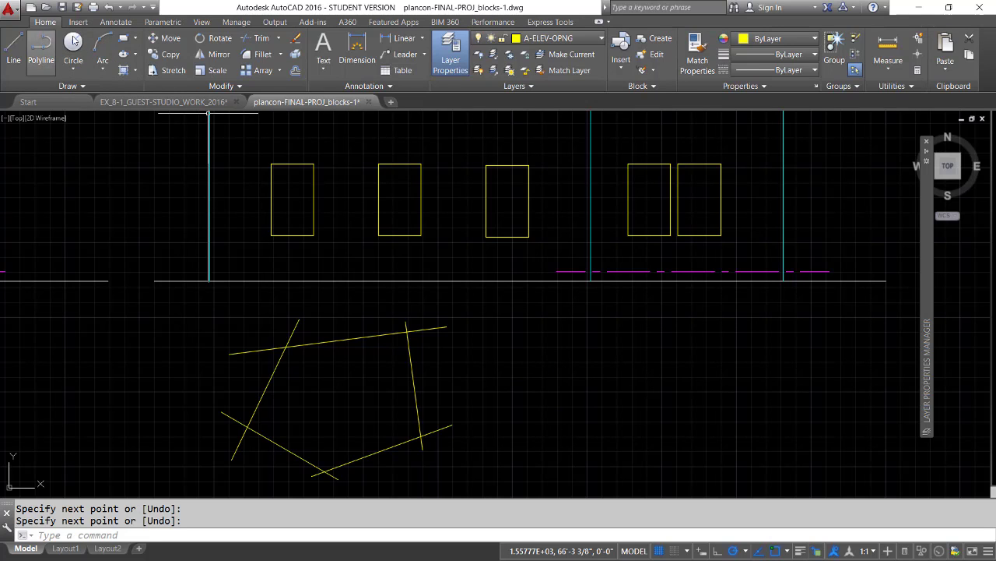
- Hatch the two leftmost ground-floor window openings of the side elevation with the AR-BRSTD brick pattern
left_click(137, 71)
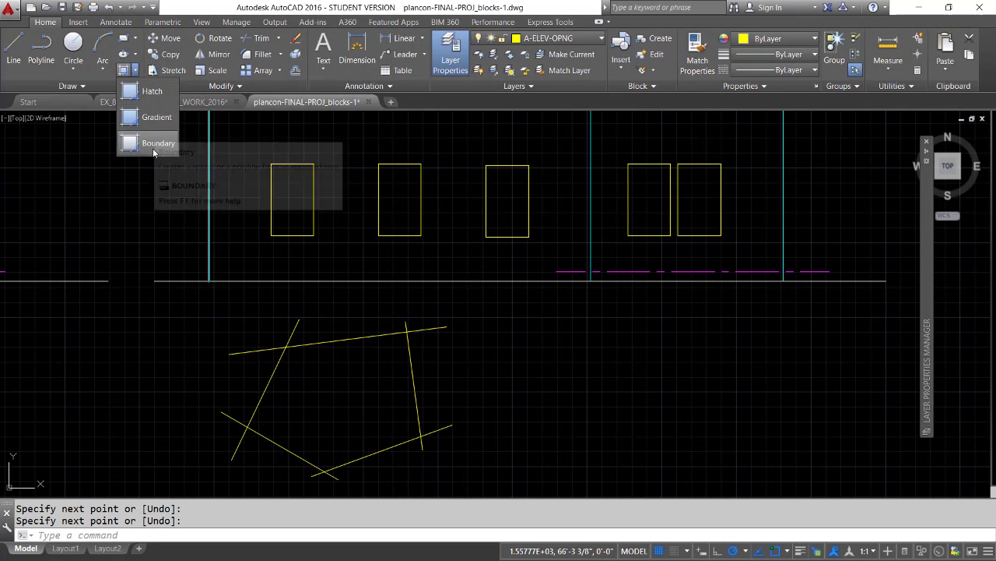
left_click(156, 94)
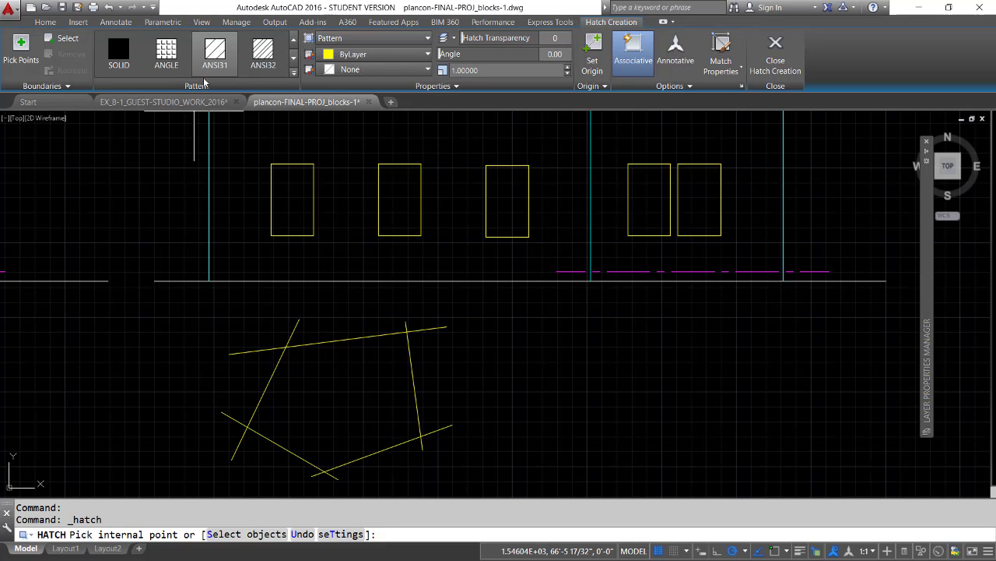
left_click(294, 73)
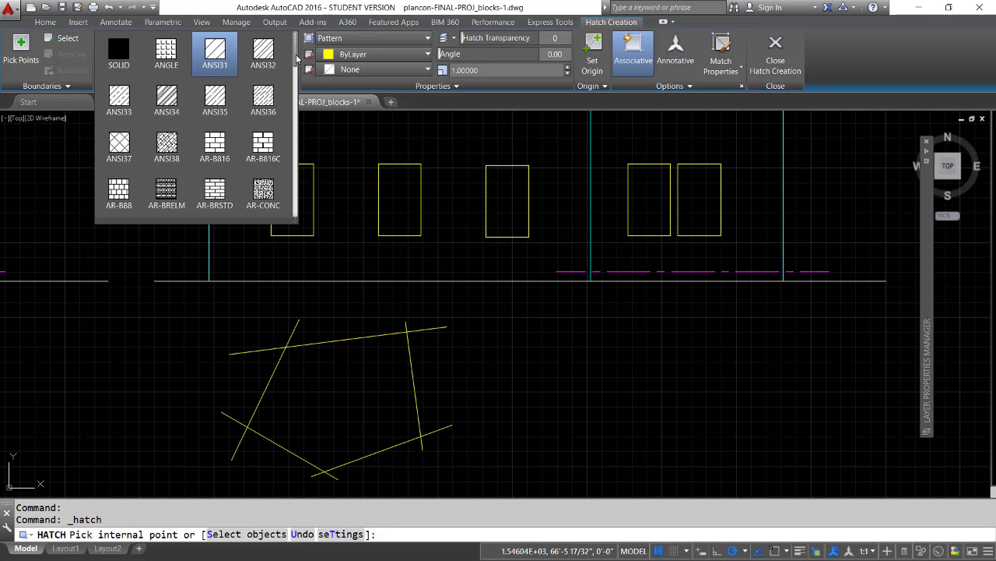
left_click_drag(296, 60, 294, 131)
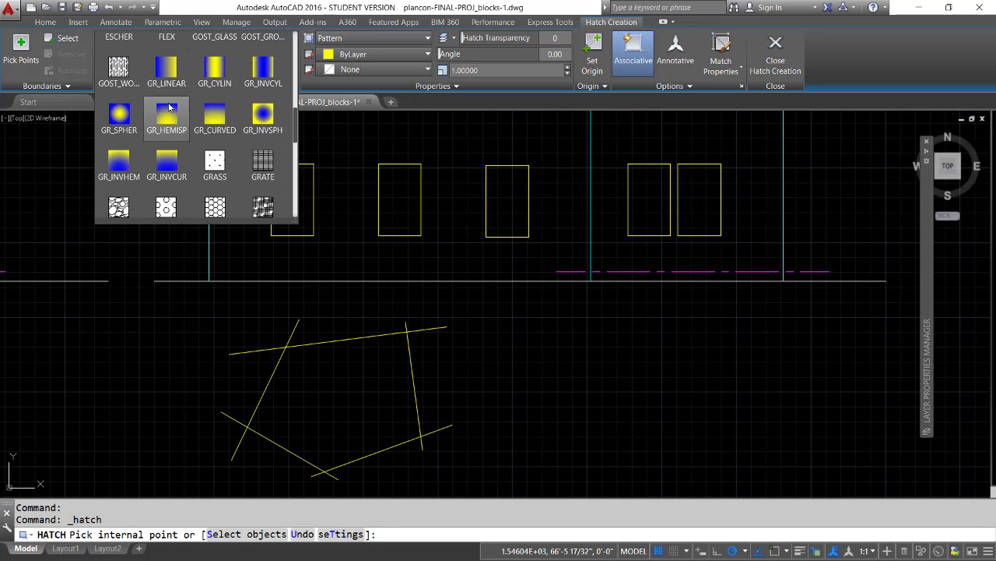
scroll(296, 136, "down", 5)
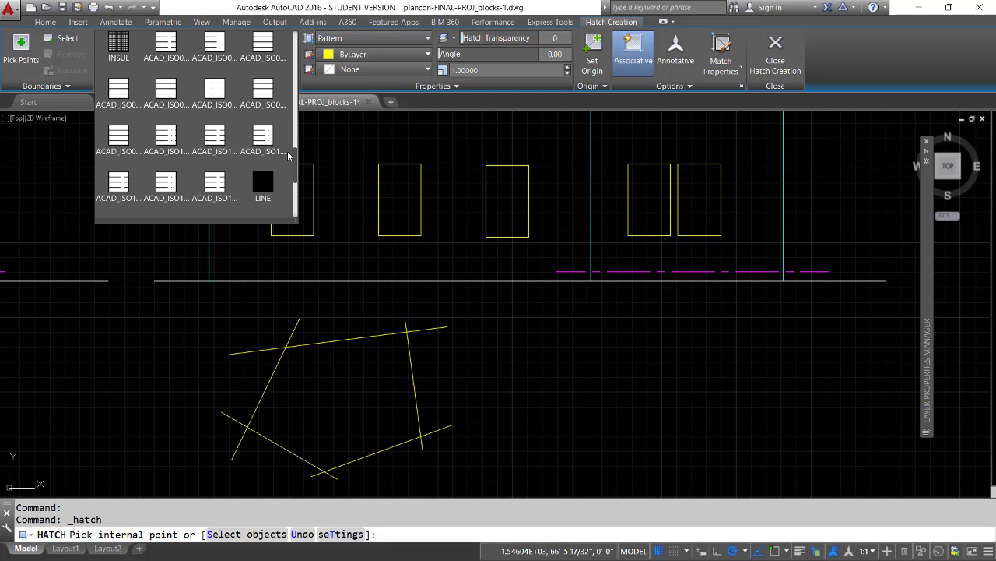
mouse_move(294, 156)
left_mouse_down()
mouse_move(295, 203)
mouse_move(294, 48)
mouse_move(290, 84)
mouse_move(290, 64)
left_mouse_up()
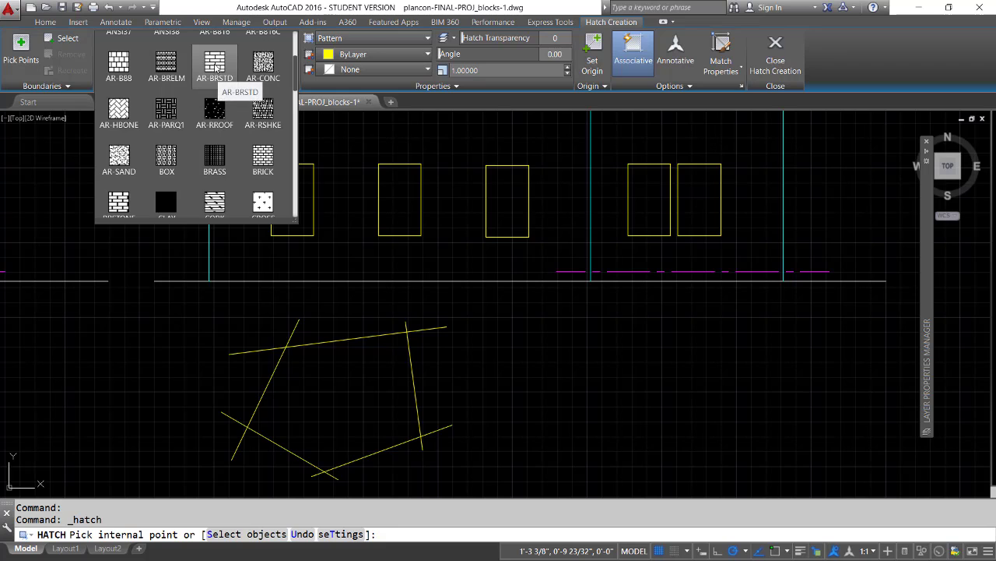
left_click(215, 69)
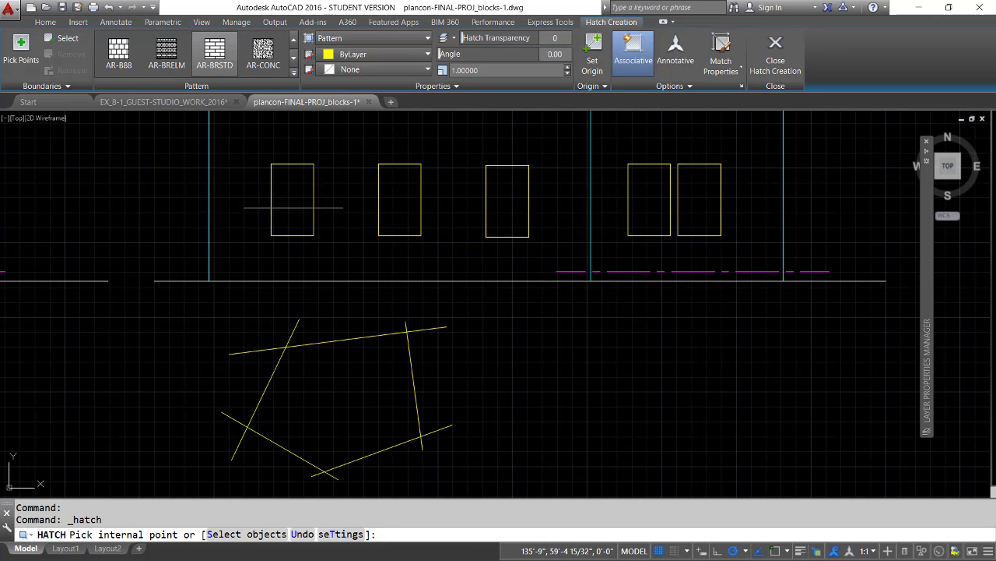
scroll(293, 187, "up", 4)
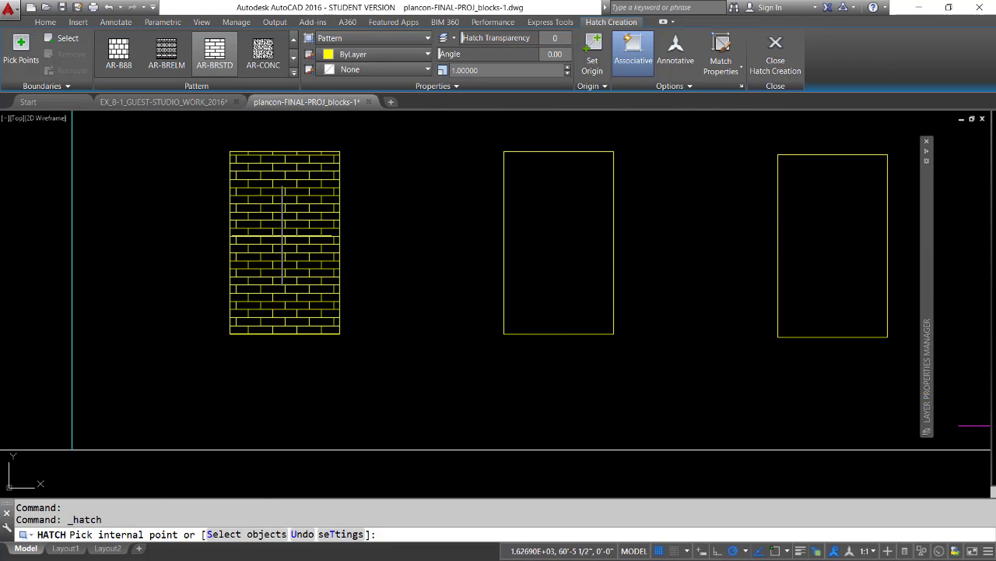
left_click(288, 264)
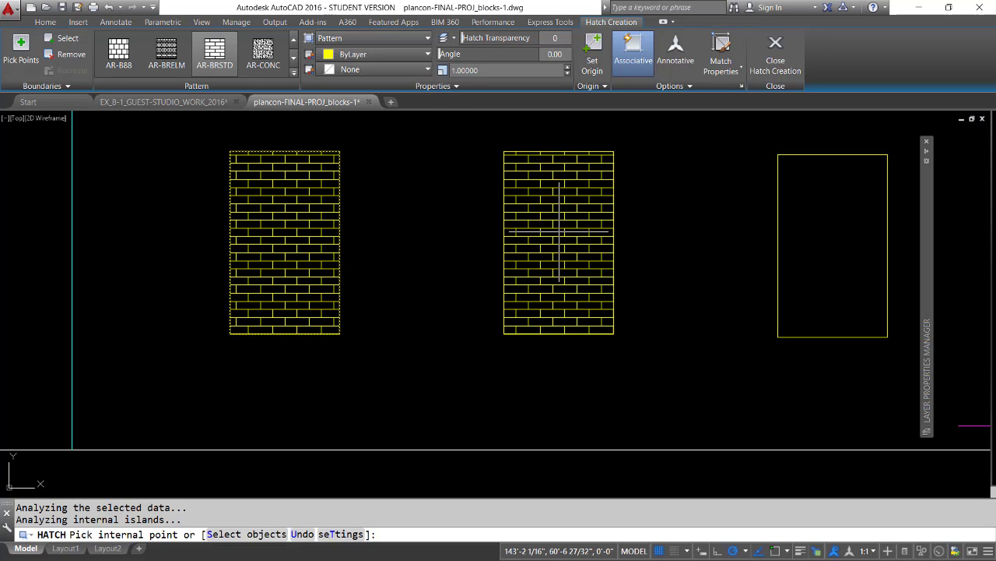
left_click(559, 231)
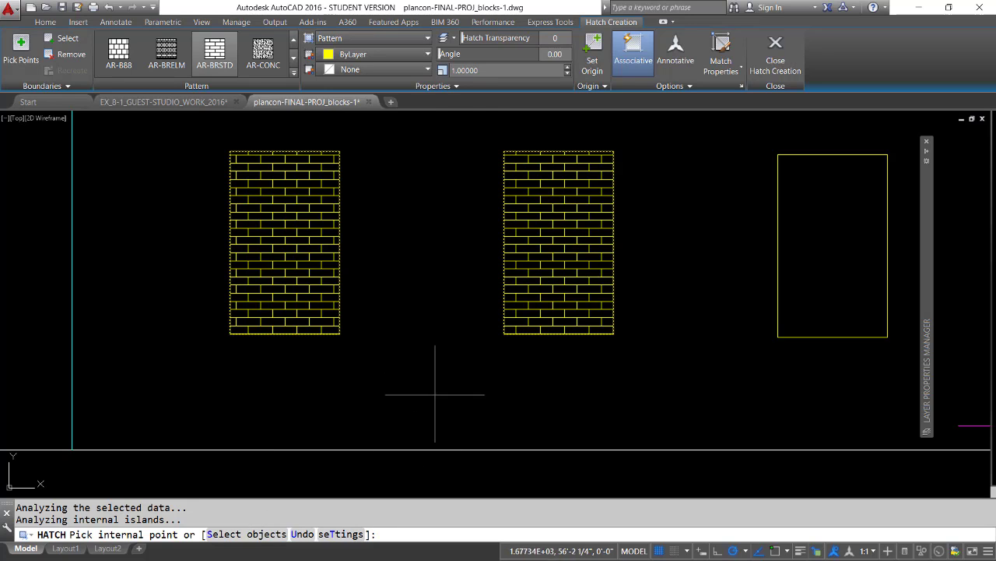
key("Return")
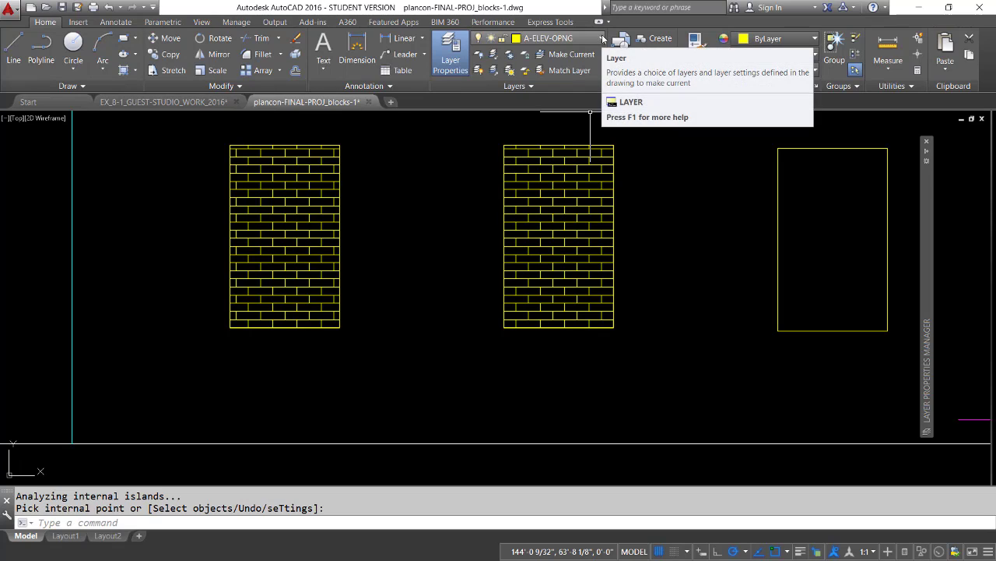
left_click(602, 38)
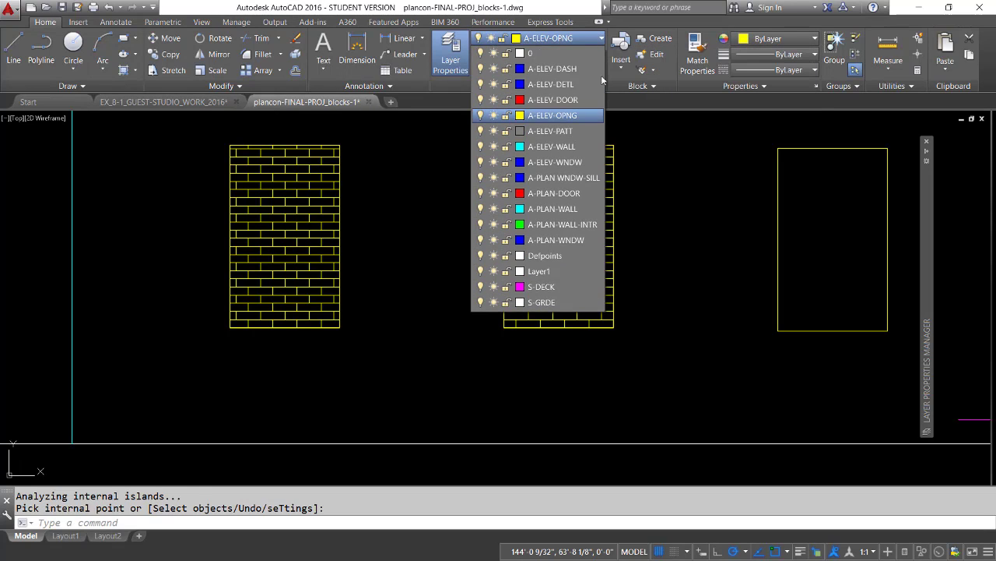
left_click(641, 142)
left_click(528, 228)
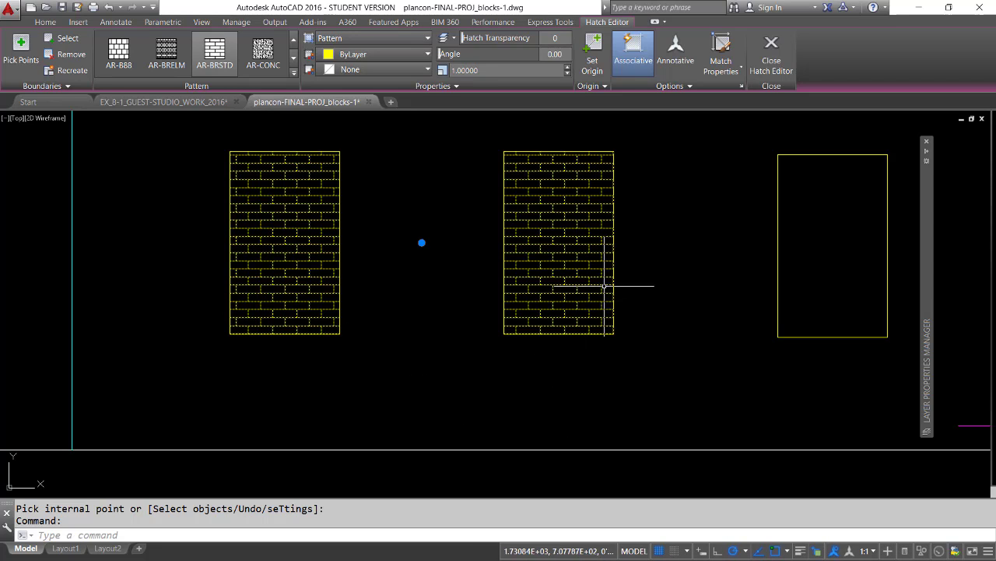
key("Escape")
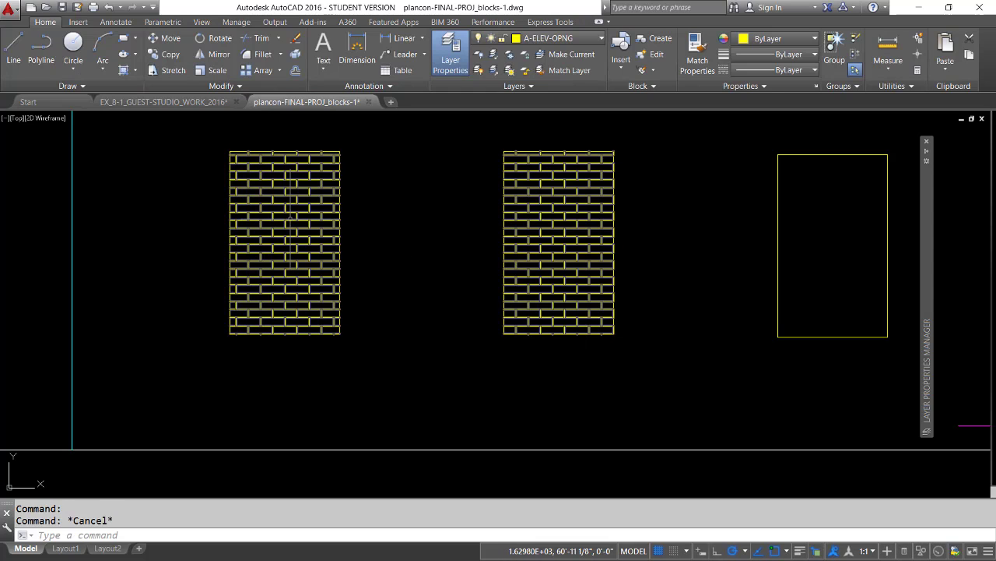
- Move the brick hatch in the two window openings to the A-ELEV-PATT layer
left_click(289, 220)
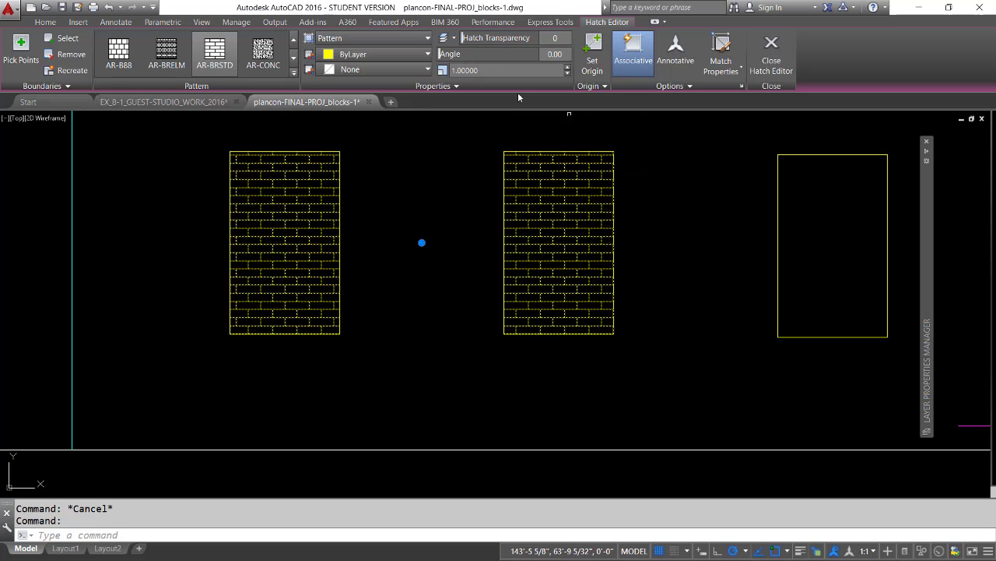
left_click(51, 25)
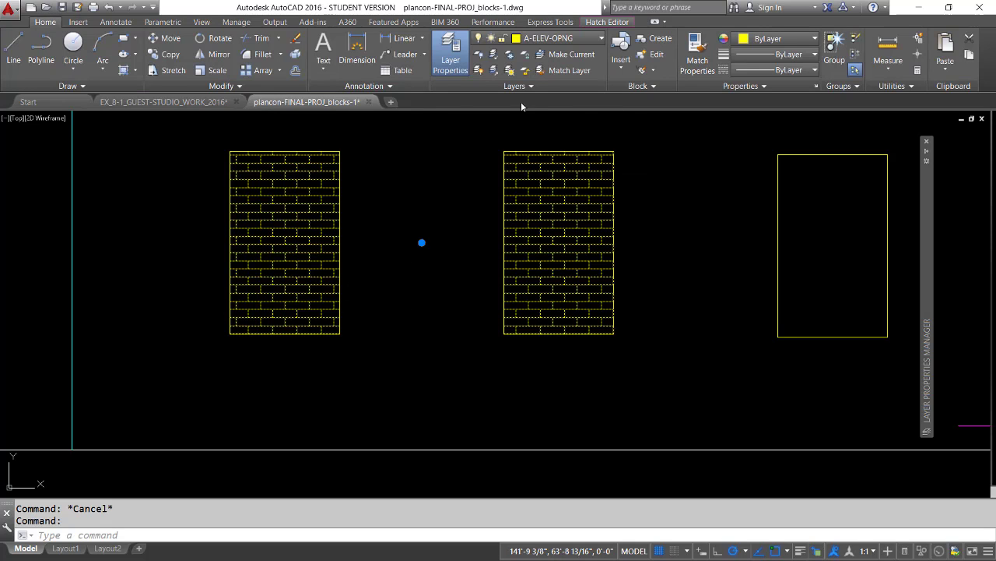
left_click(602, 38)
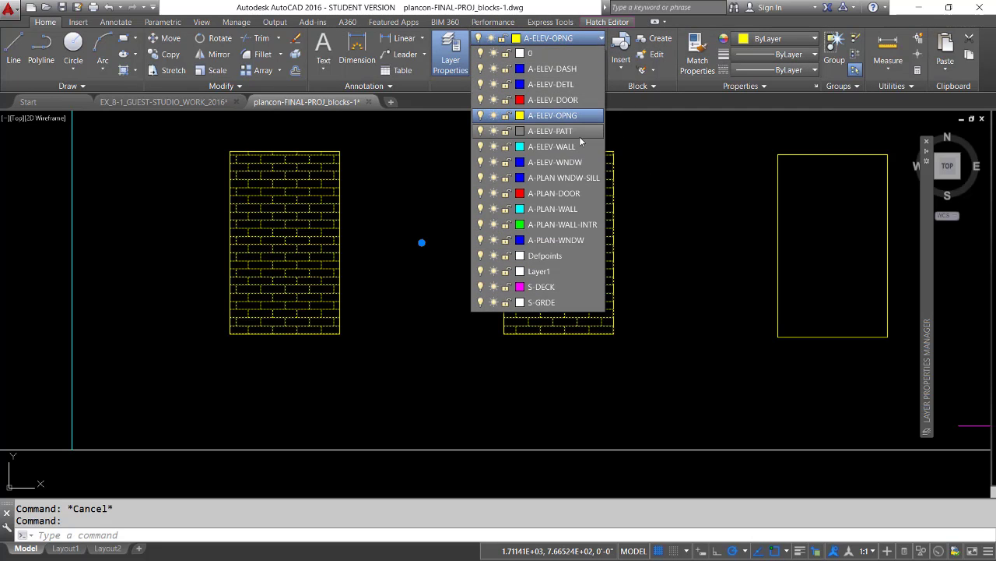
left_click(548, 131)
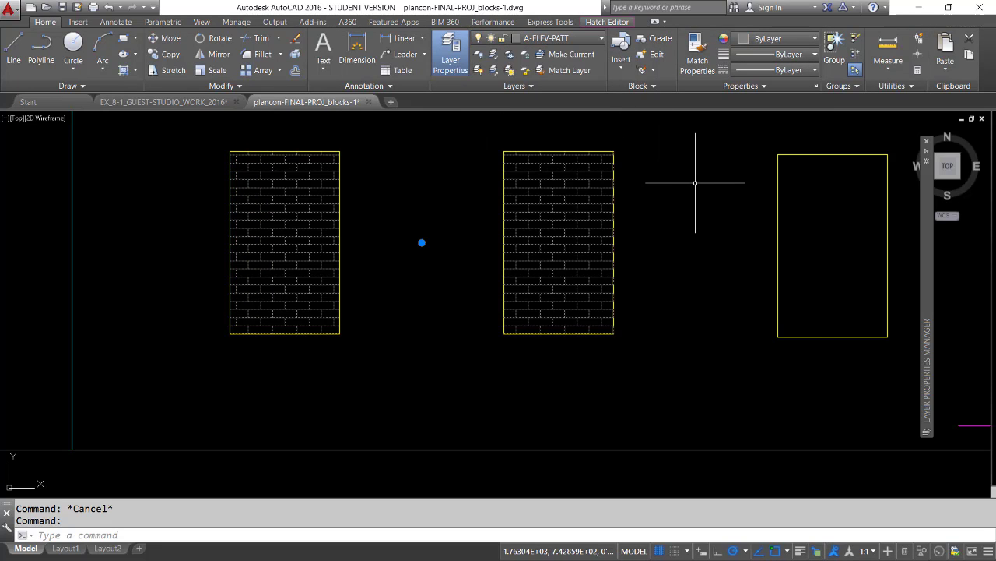
key("Return")
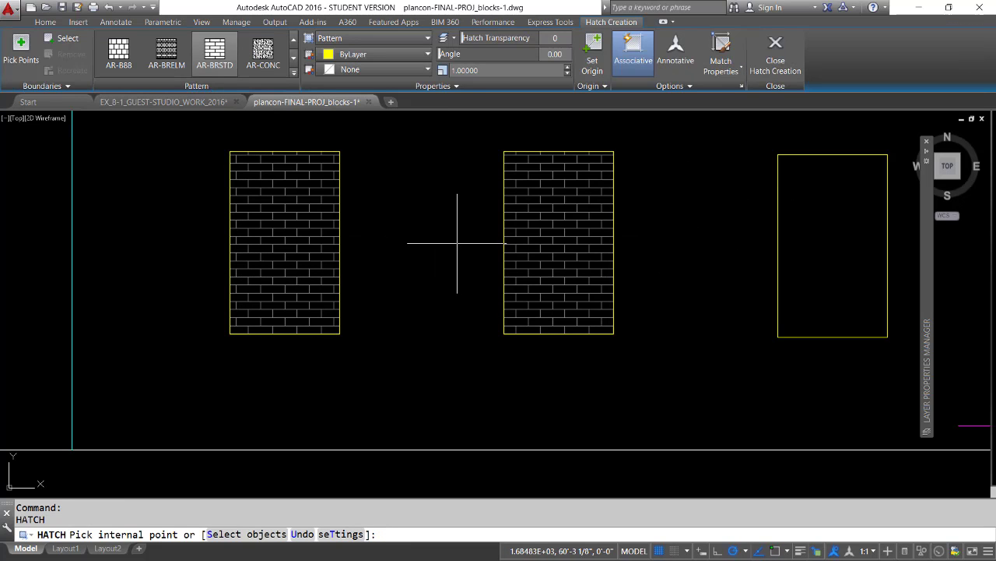
key("Escape")
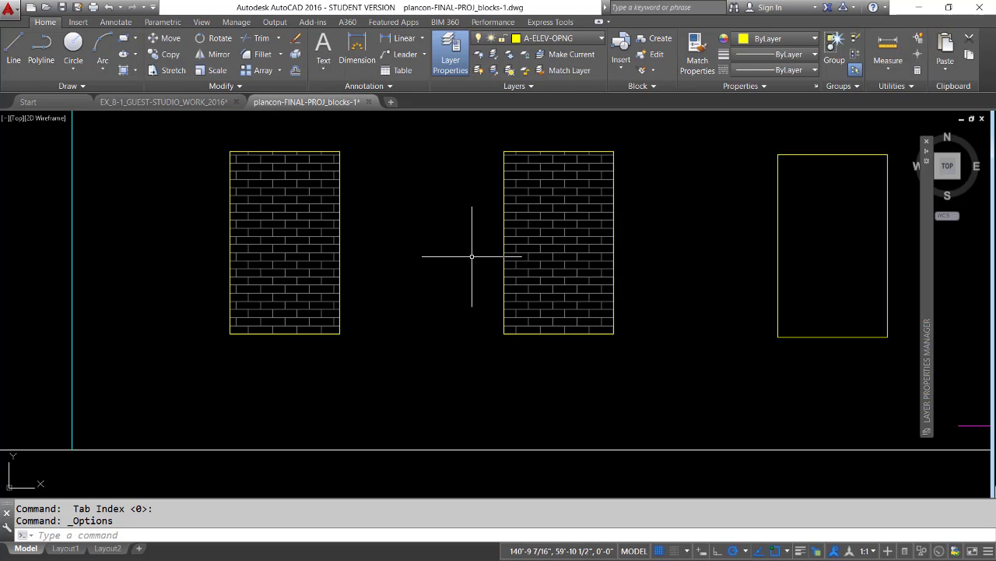
scroll(471, 255, "up", 7)
middle_click_drag(478, 256, 228, 320)
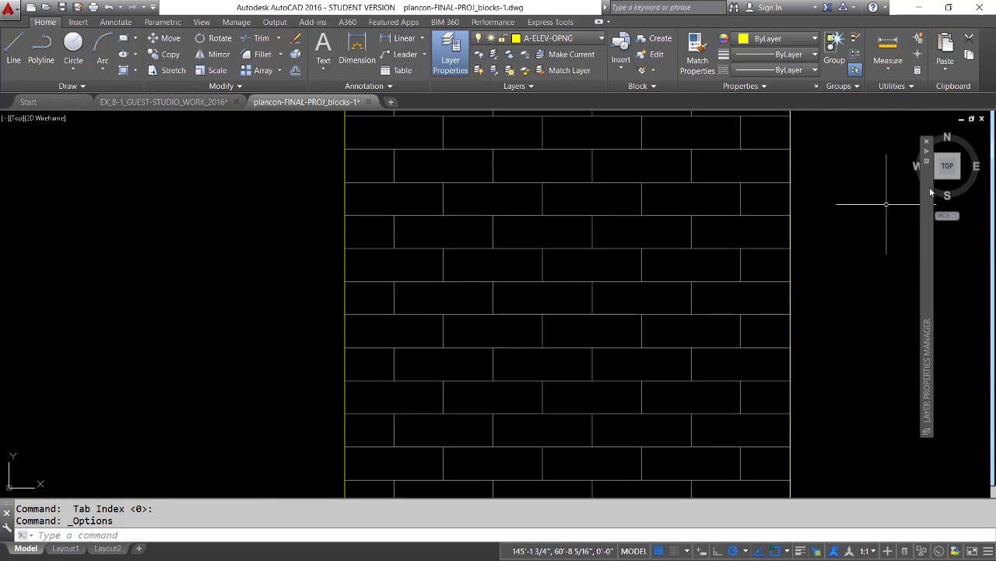
left_click(889, 66)
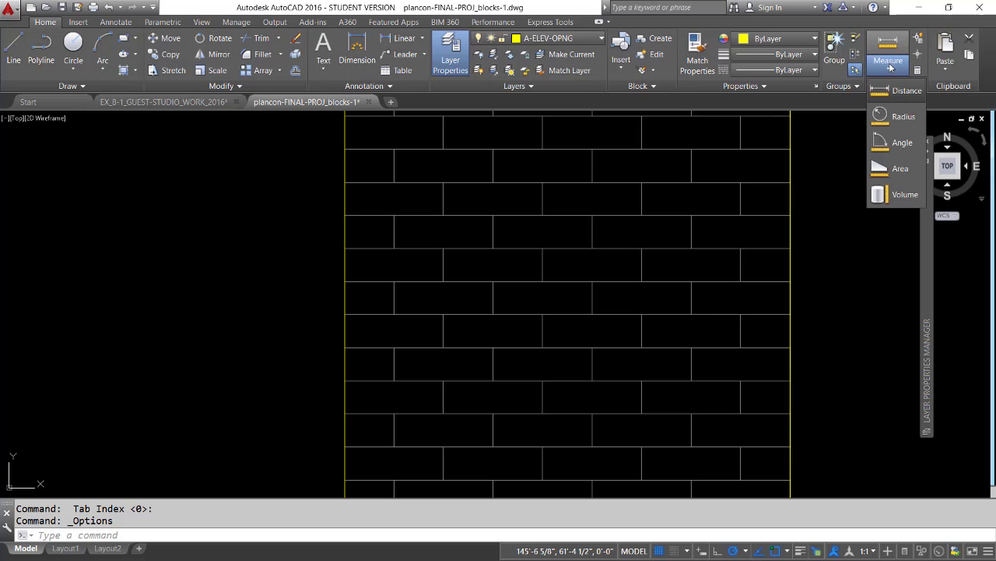
left_click(901, 95)
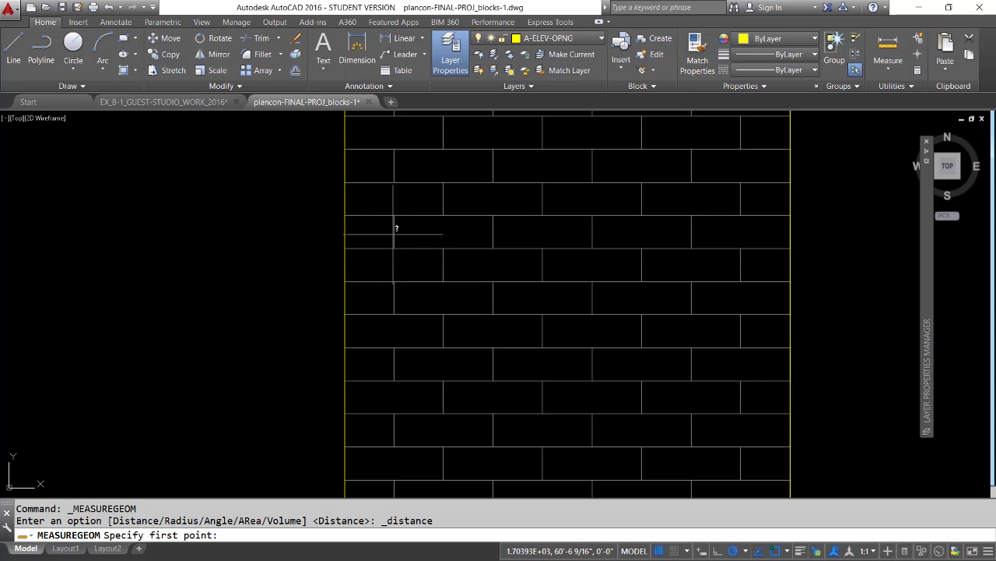
key("Escape")
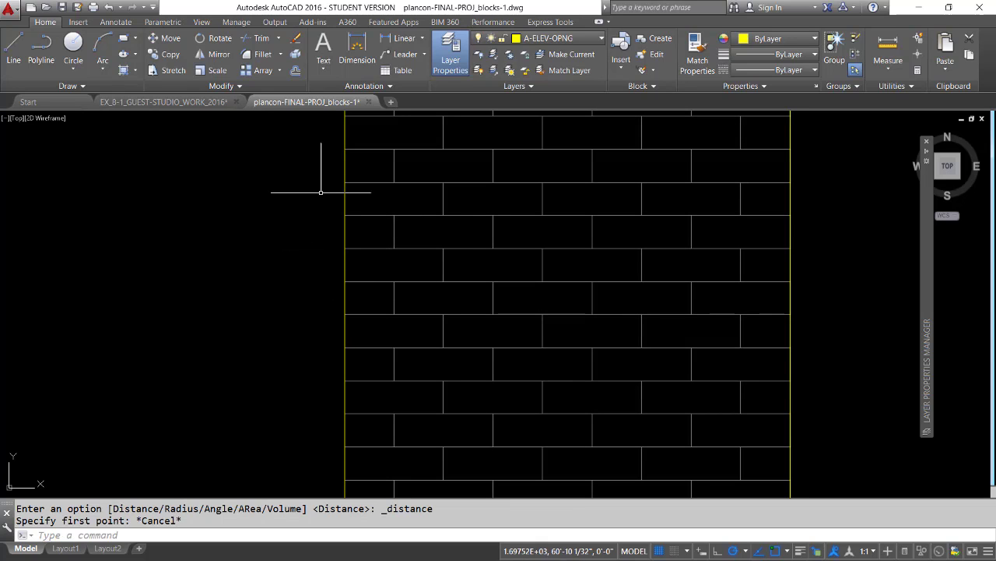
- Turn off ignoring hatch objects in the drafting object snap options and apply the setting
left_click(17, 10)
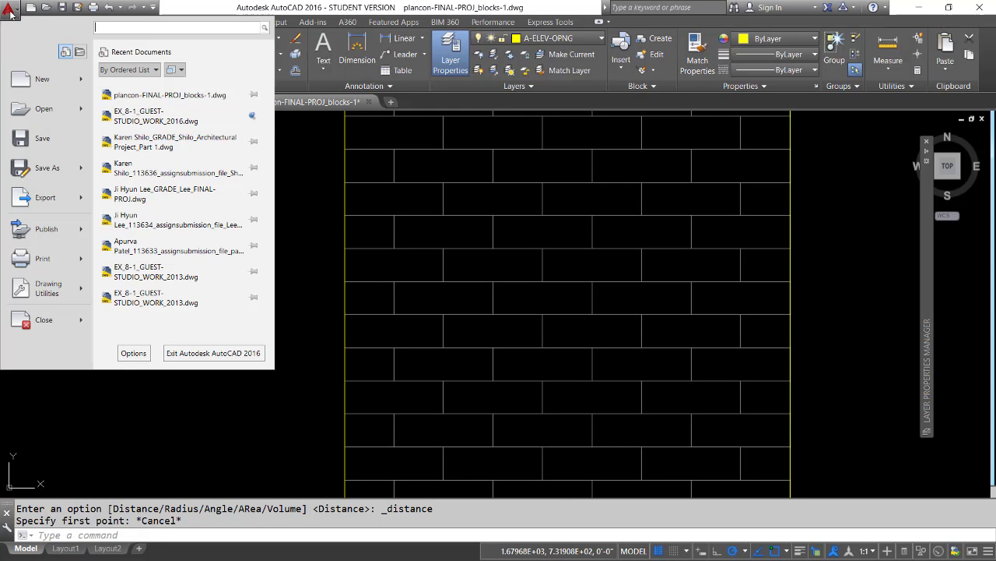
left_click(132, 354)
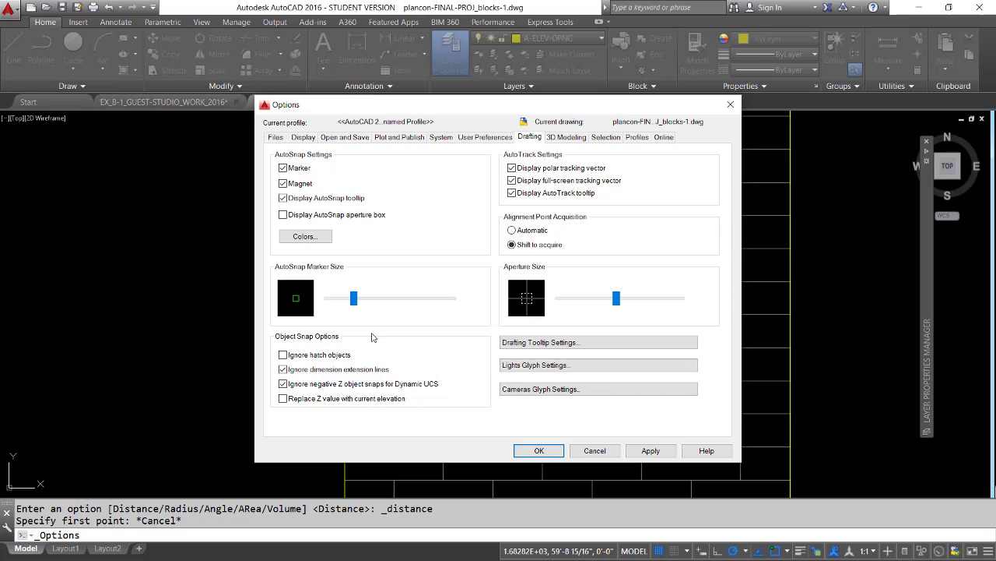
left_click(651, 450)
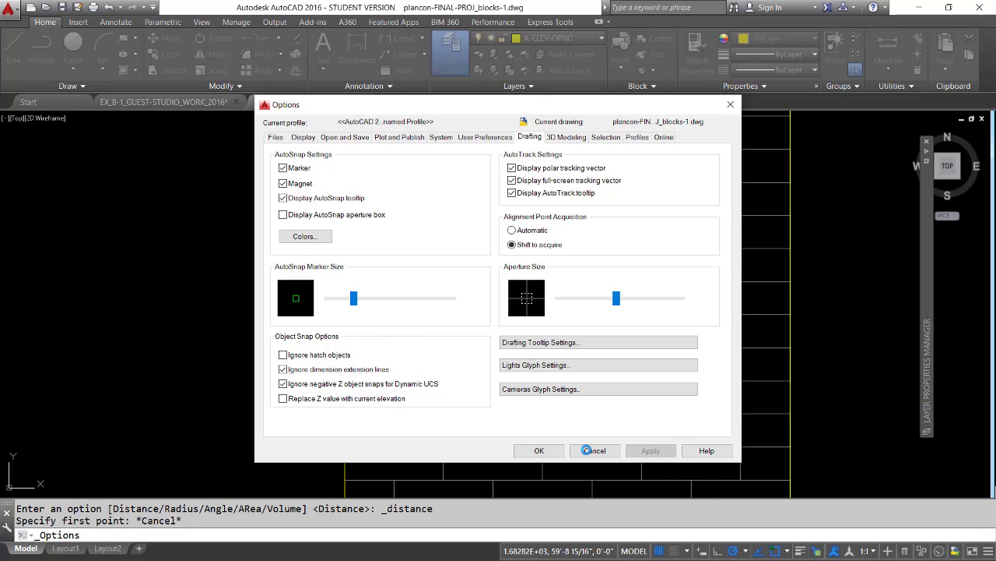
left_click(539, 451)
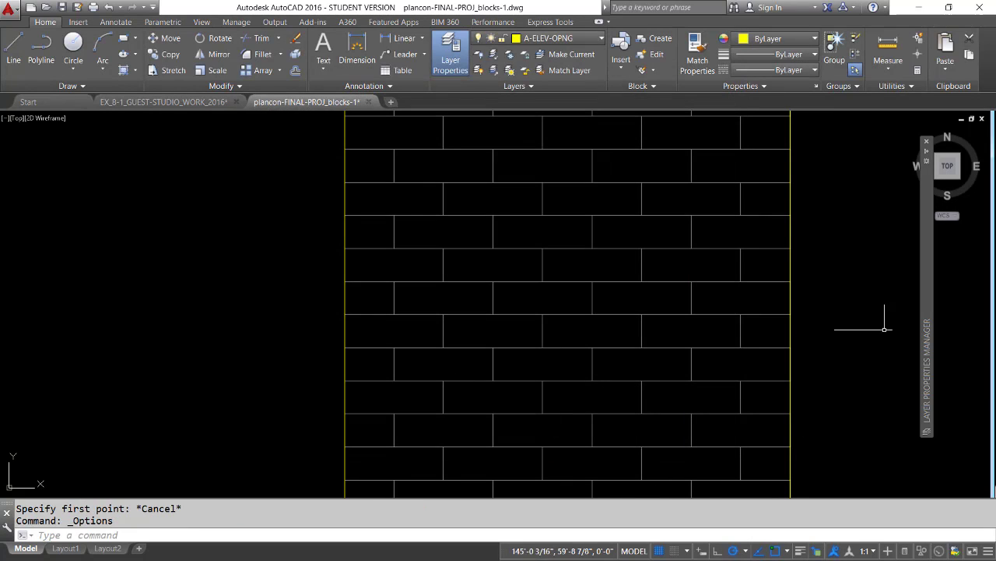
- Measure the length and height of one brick in the hatched window opening
left_click(888, 66)
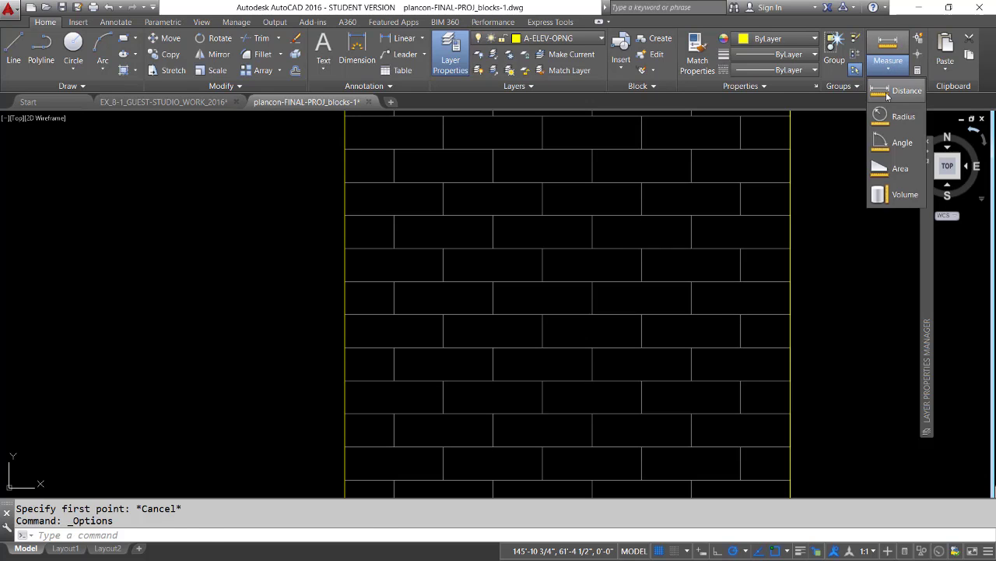
left_click(892, 93)
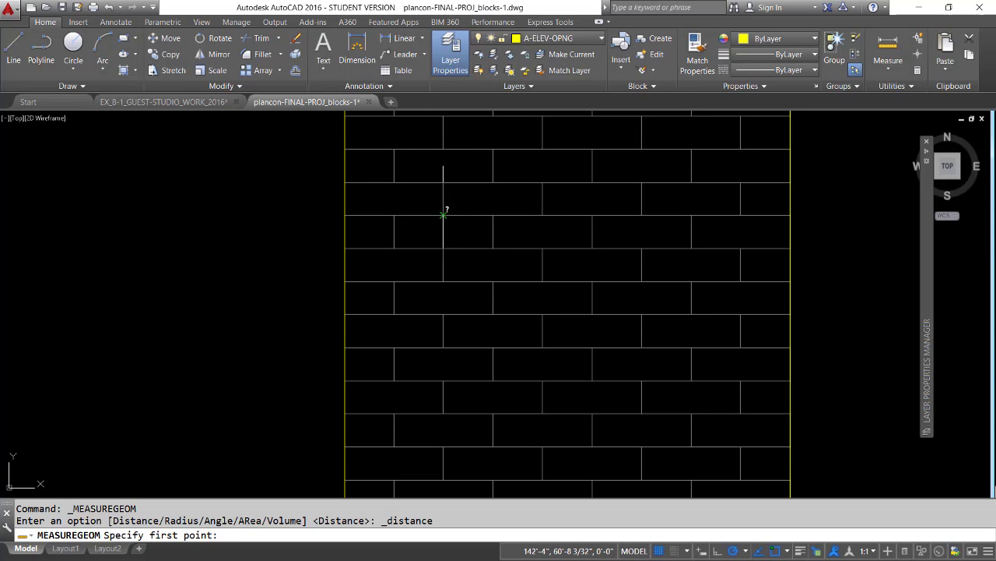
left_click(444, 214)
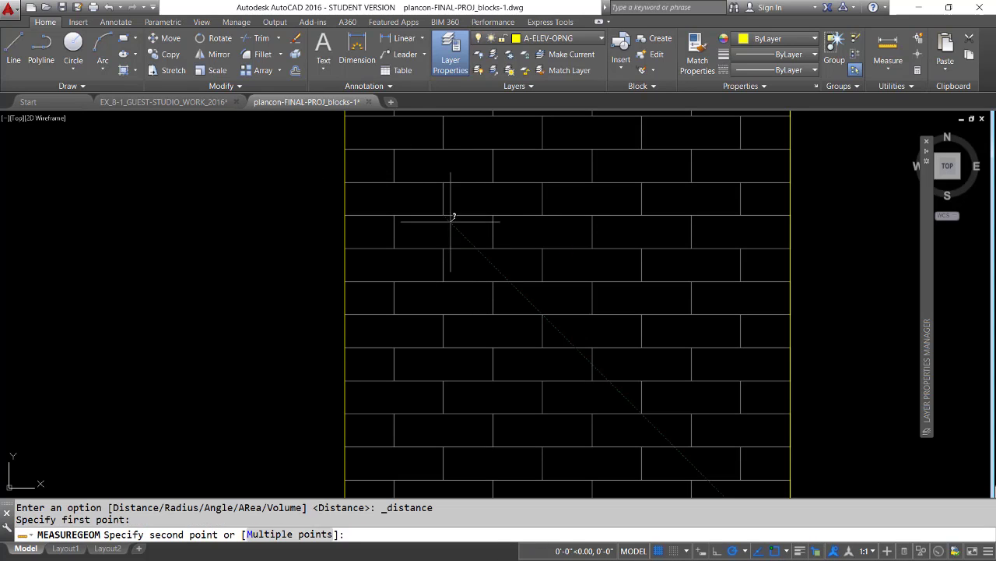
left_click(543, 214)
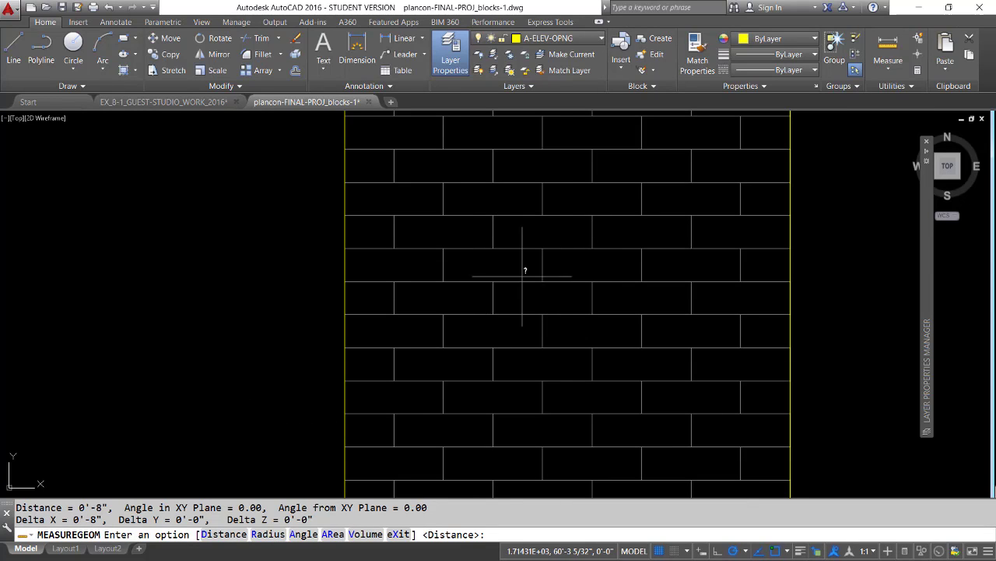
key("Return")
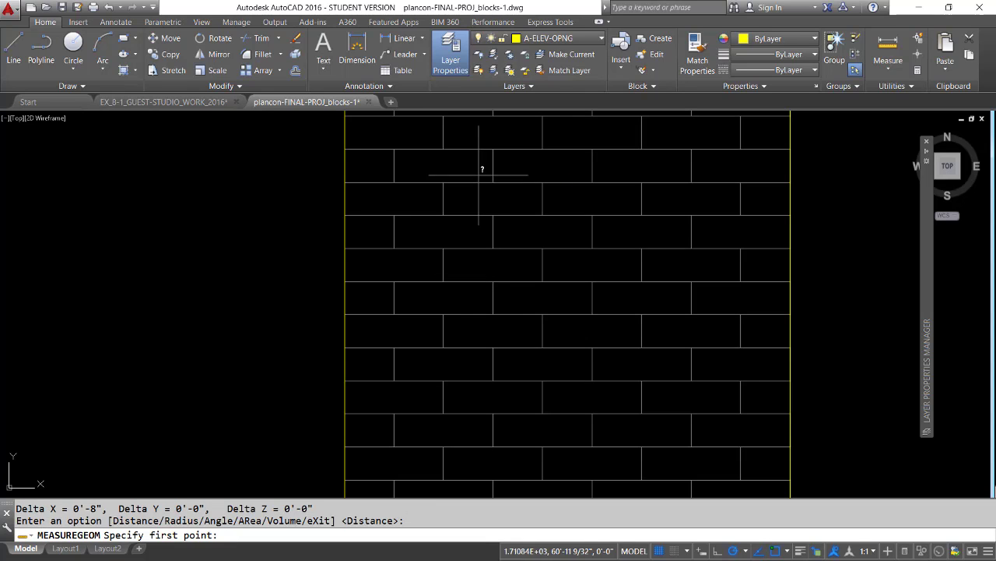
left_click(443, 181)
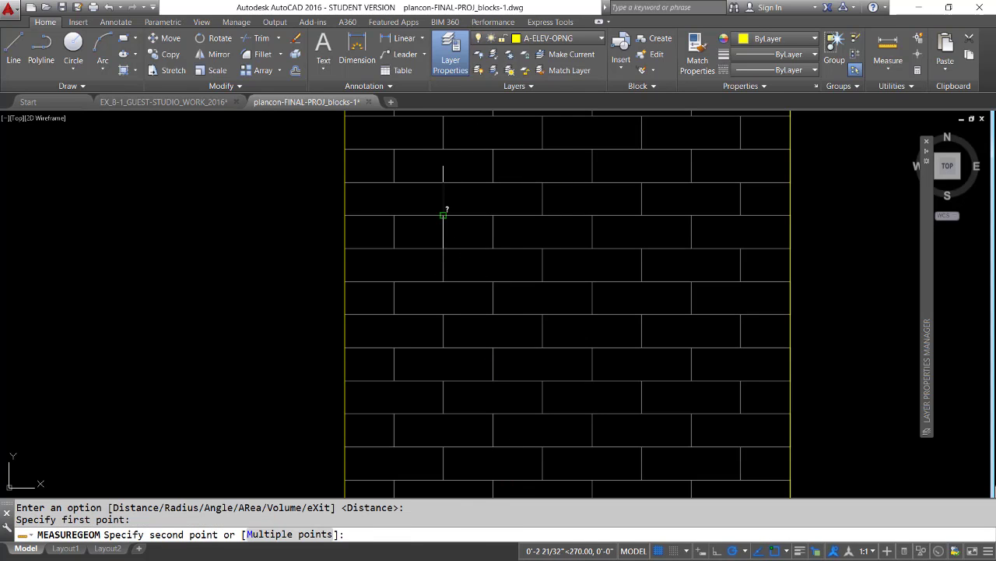
left_click(444, 214)
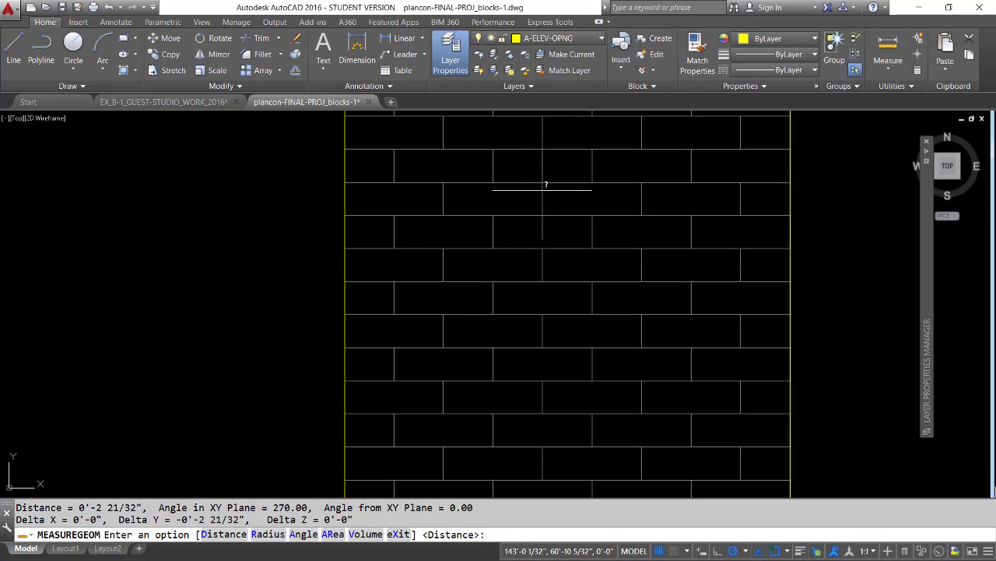
key("Escape")
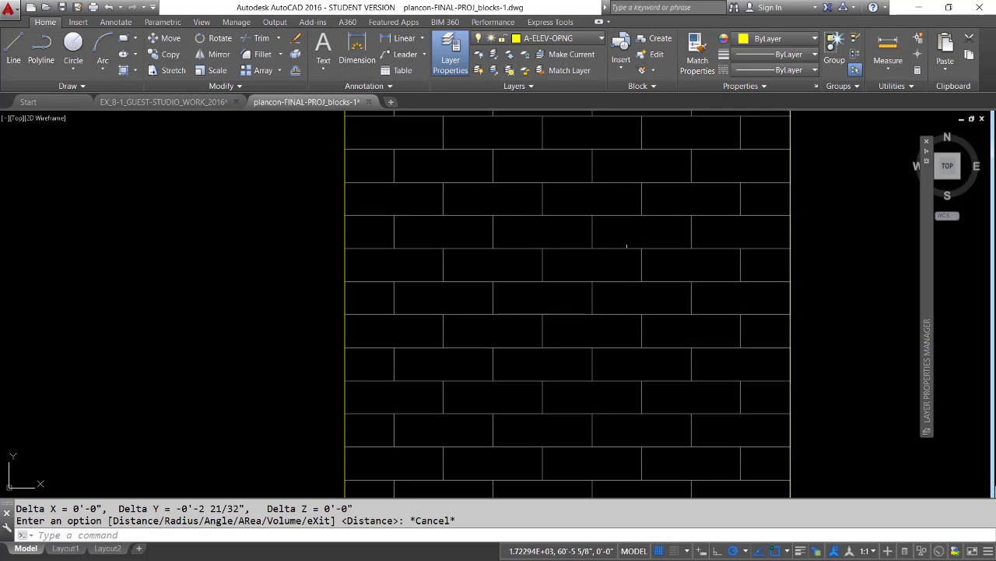
- Start a hatch for the empty window opening beside the bricked one, using the ANSI31 pattern
scroll(636, 246, "down", 1)
scroll(636, 246, "down", 1)
mouse_move(763, 260)
middle_mouse_down()
mouse_move(514, 262)
mouse_move(394, 240)
middle_mouse_up()
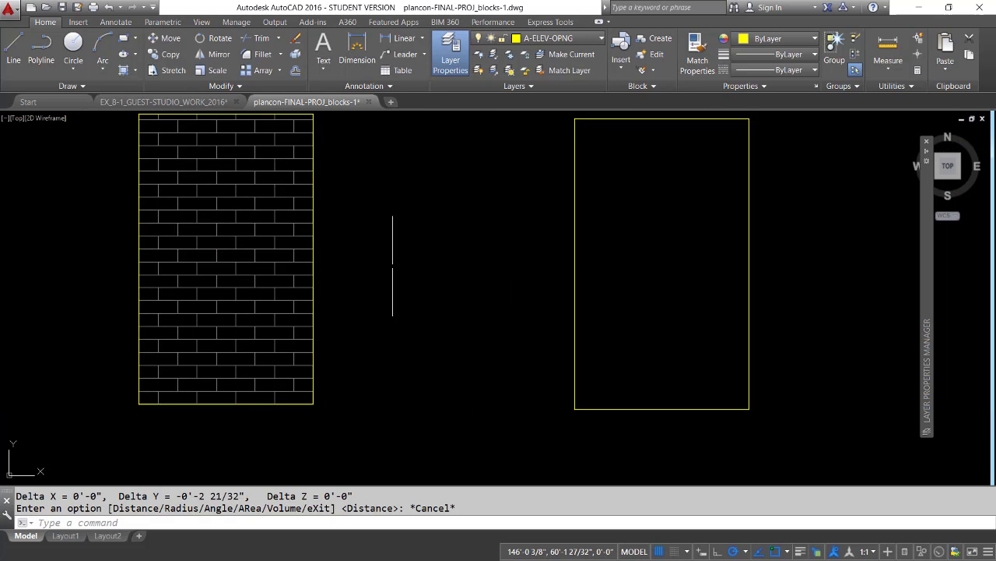
middle_click_drag(464, 257, 348, 276)
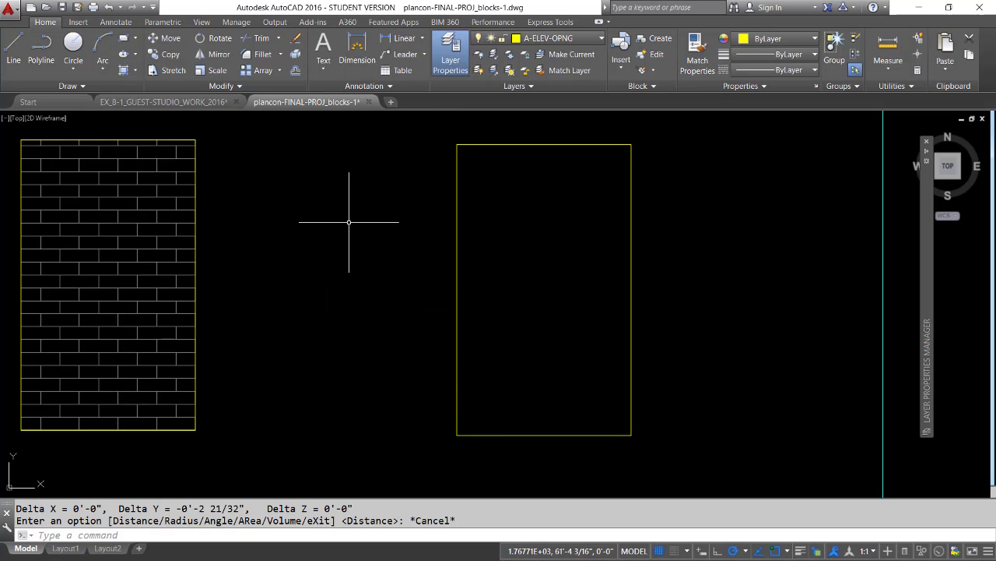
left_click(137, 71)
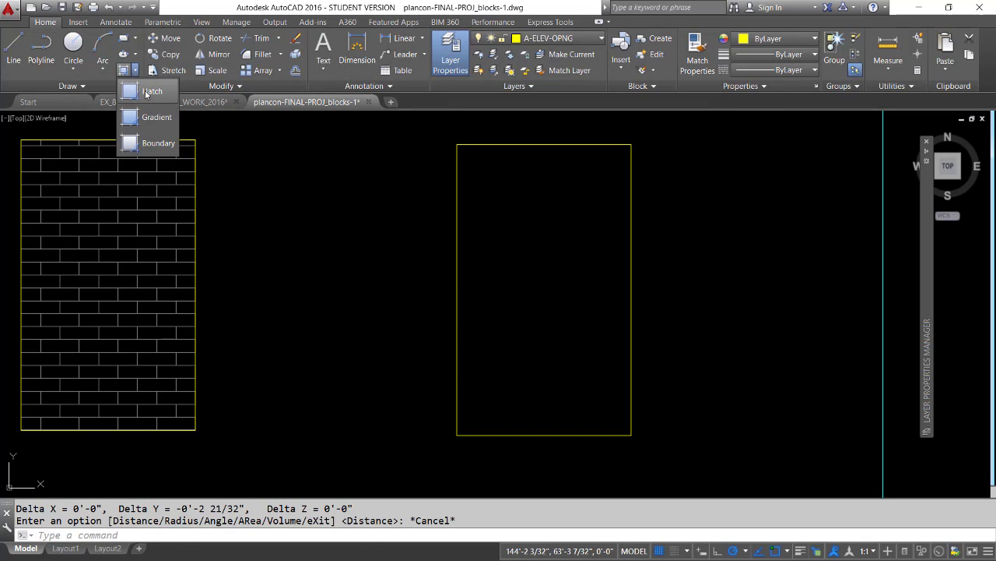
left_click(144, 122)
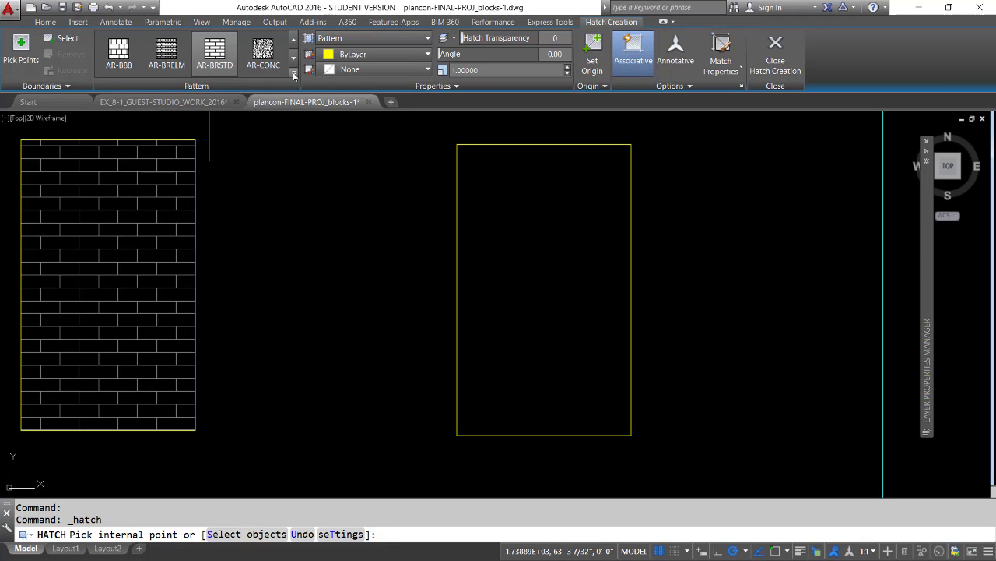
left_click(294, 74)
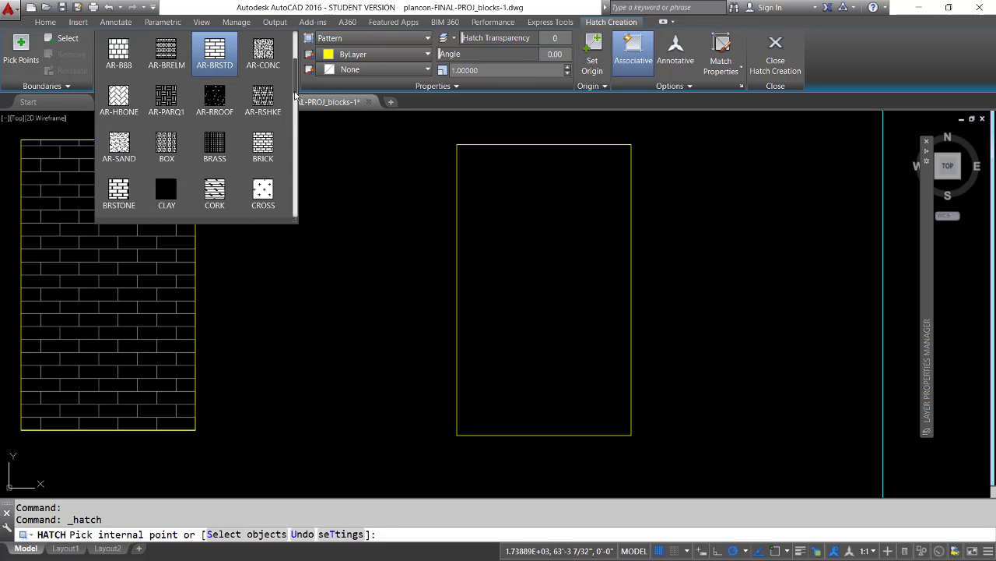
mouse_move(296, 92)
left_mouse_down()
mouse_move(282, 214)
mouse_move(288, 42)
left_mouse_up()
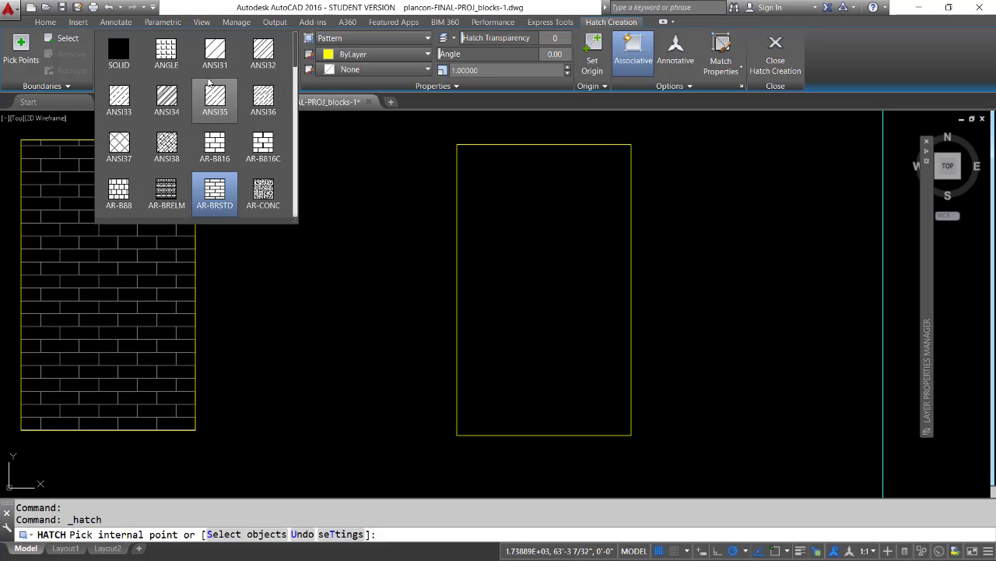
left_click(220, 51)
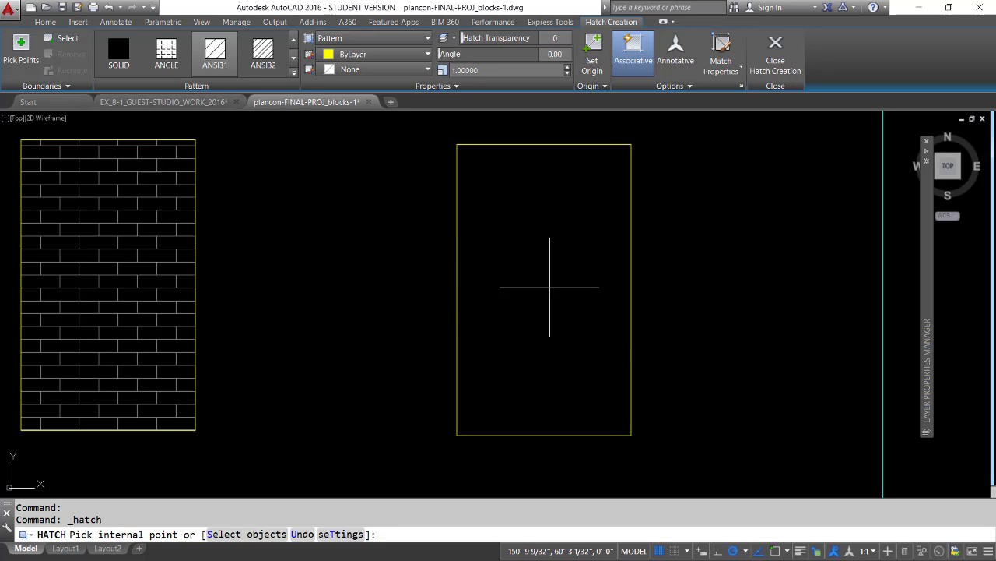
- Set the hatch pattern scale to 48 and fill the empty window opening with it
left_click(545, 278)
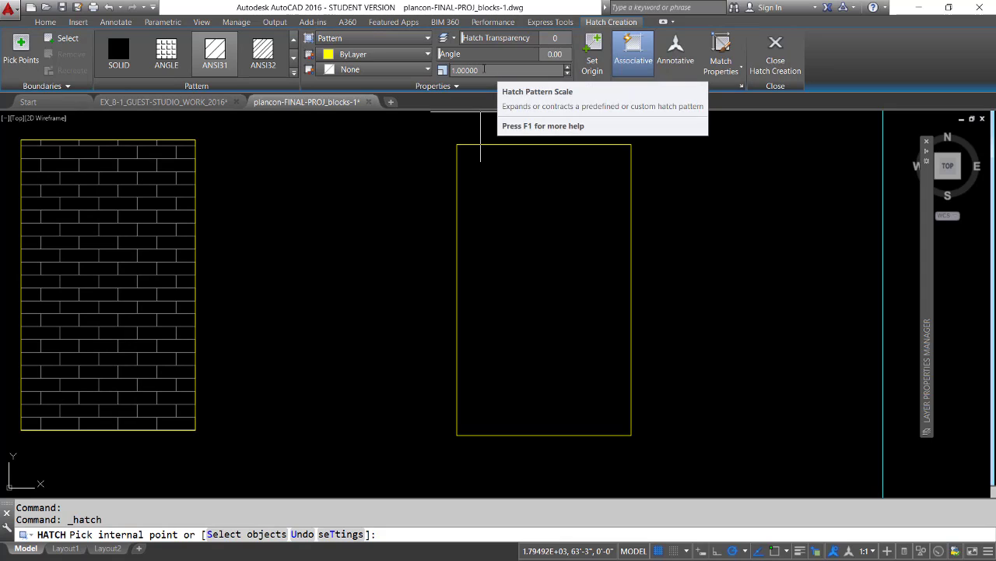
left_click(568, 67)
left_click(567, 67)
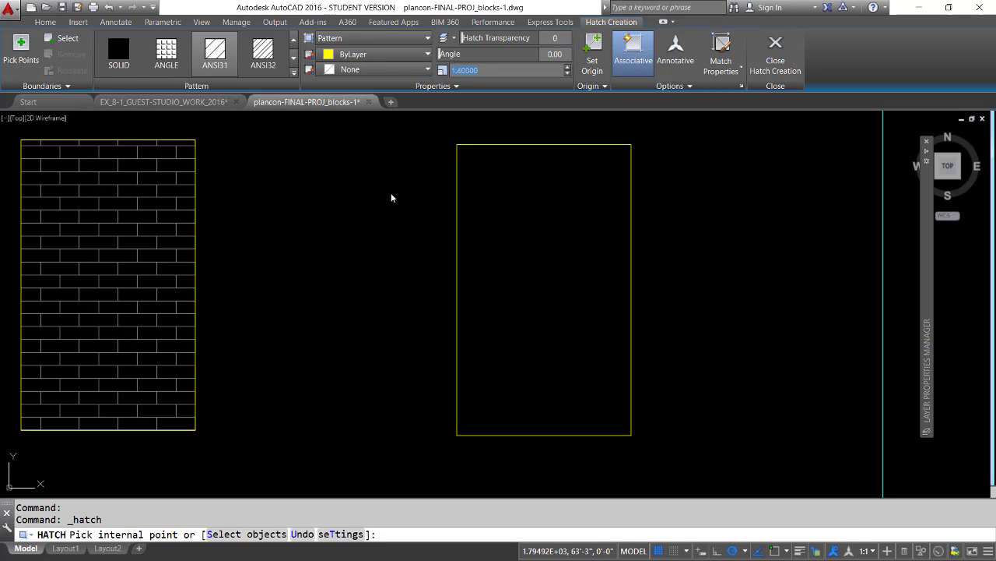
type("48")
left_click(213, 71)
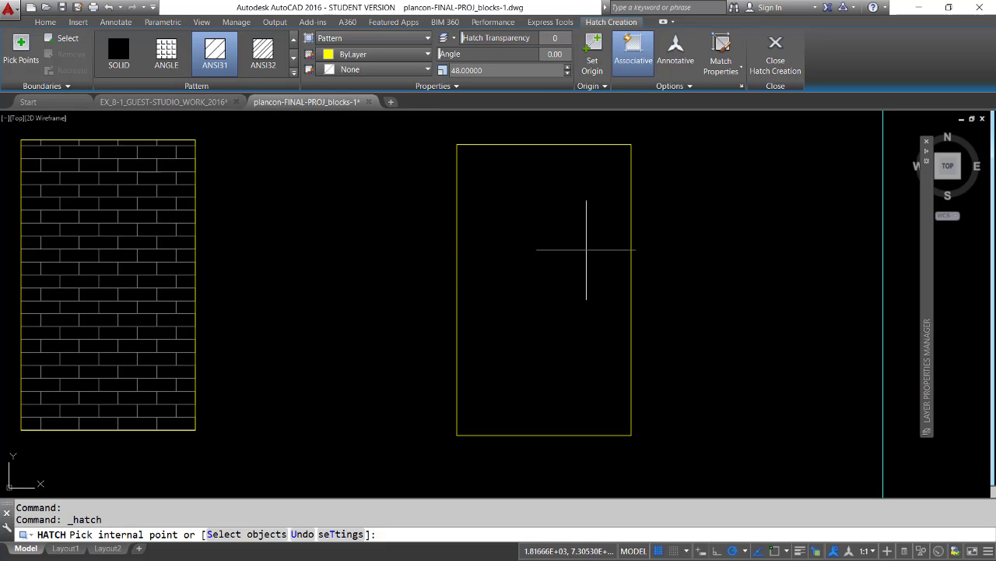
left_click(550, 312)
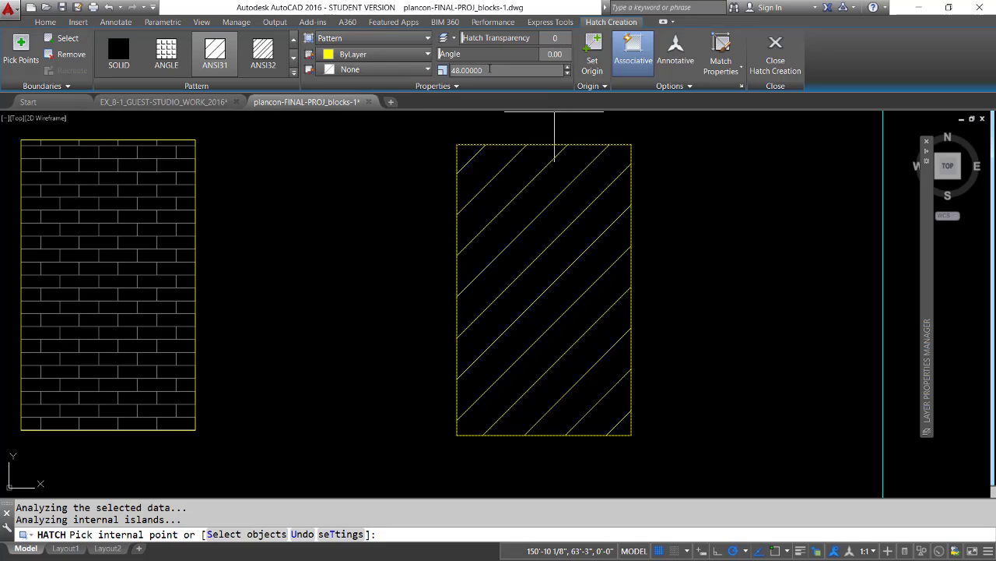
- Set the pattern scale of the window opening's diagonal hatch to 24
type("24")
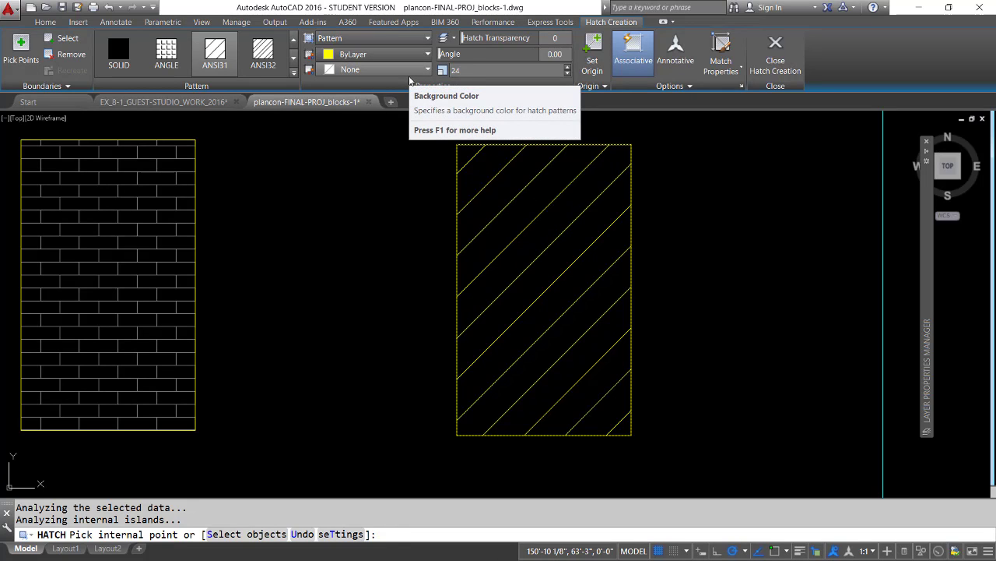
key("Return")
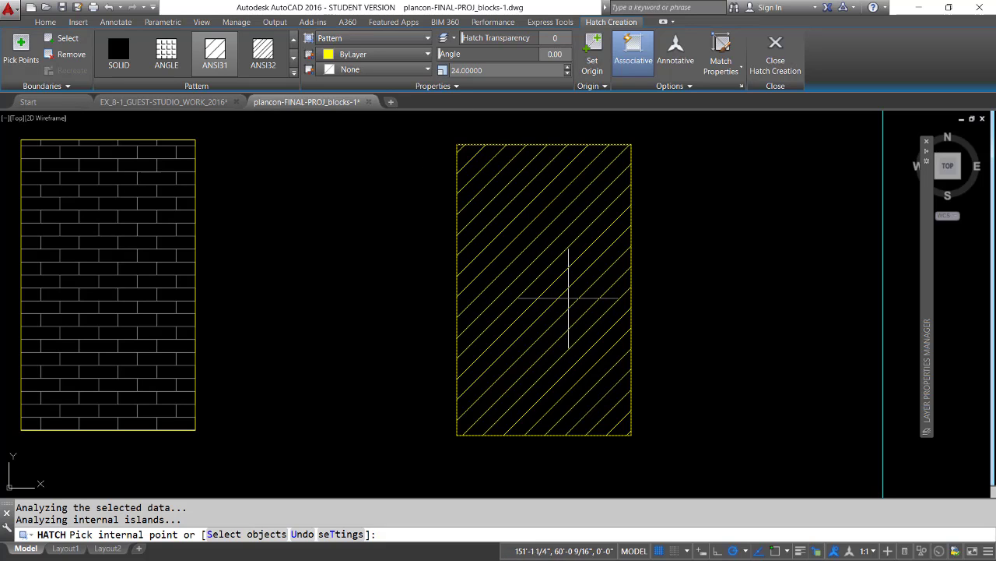
key("Return")
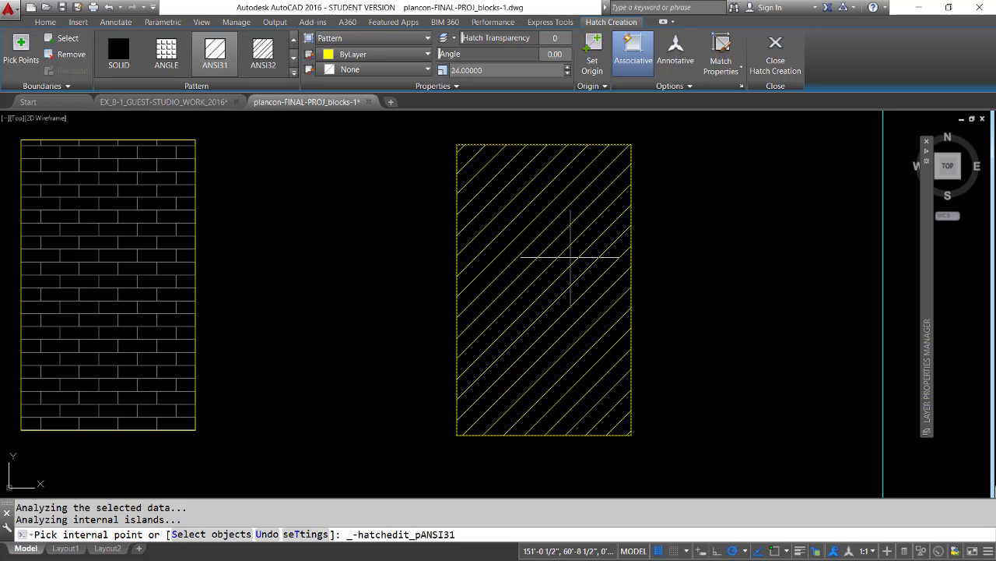
left_click(220, 51)
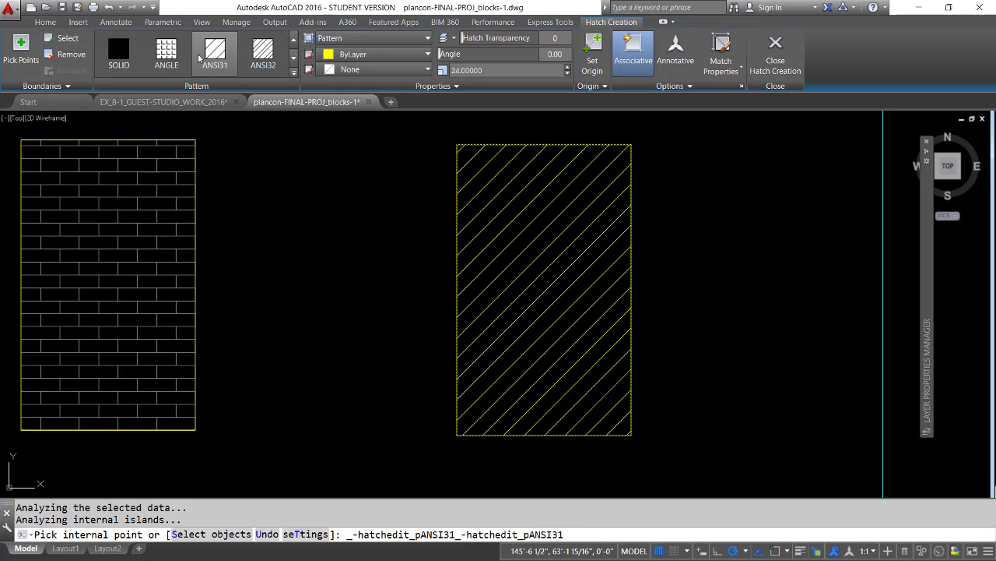
left_click(265, 52)
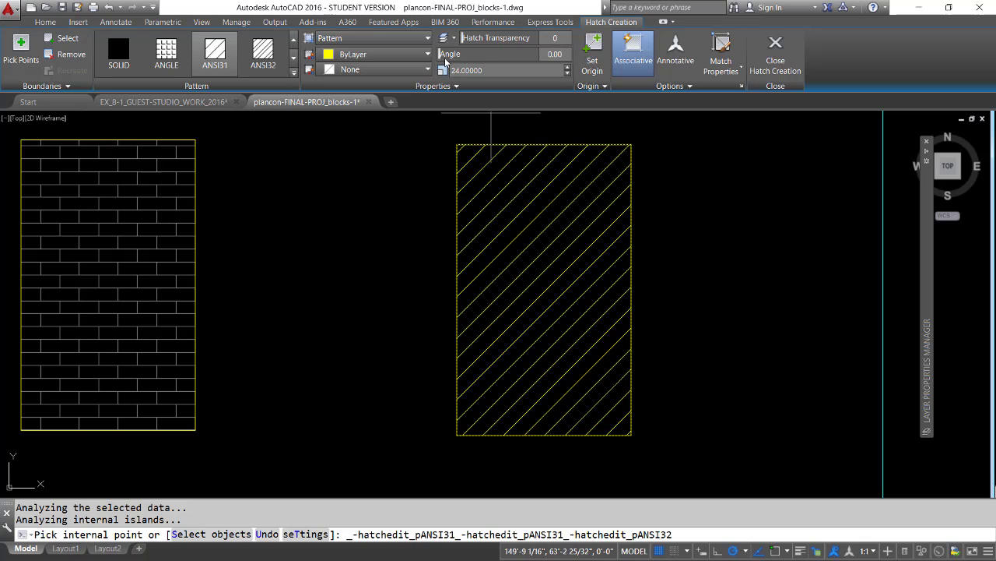
- Set the angle of the window opening's line hatch to 45 degrees
left_click_drag(439, 54, 468, 54)
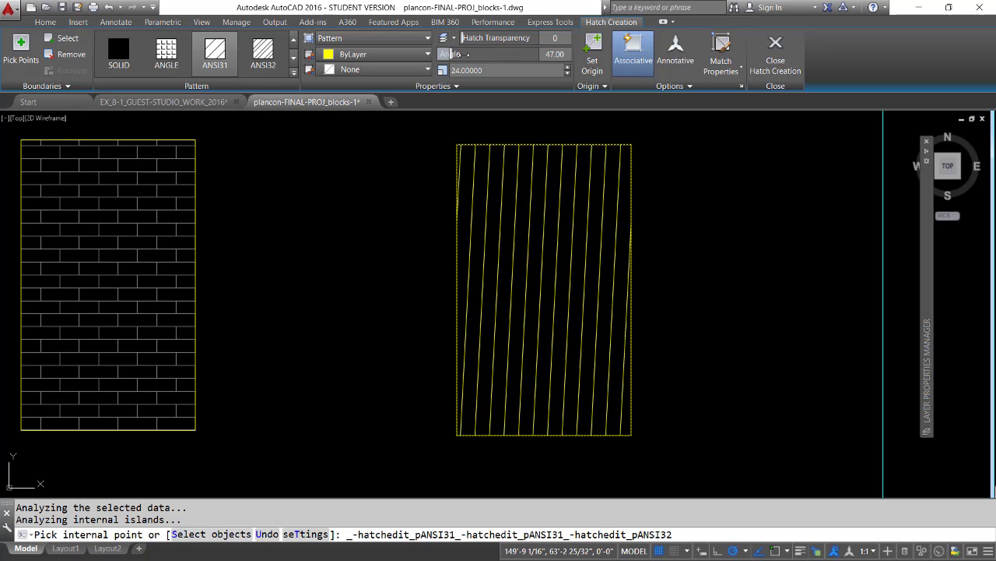
left_click(558, 56)
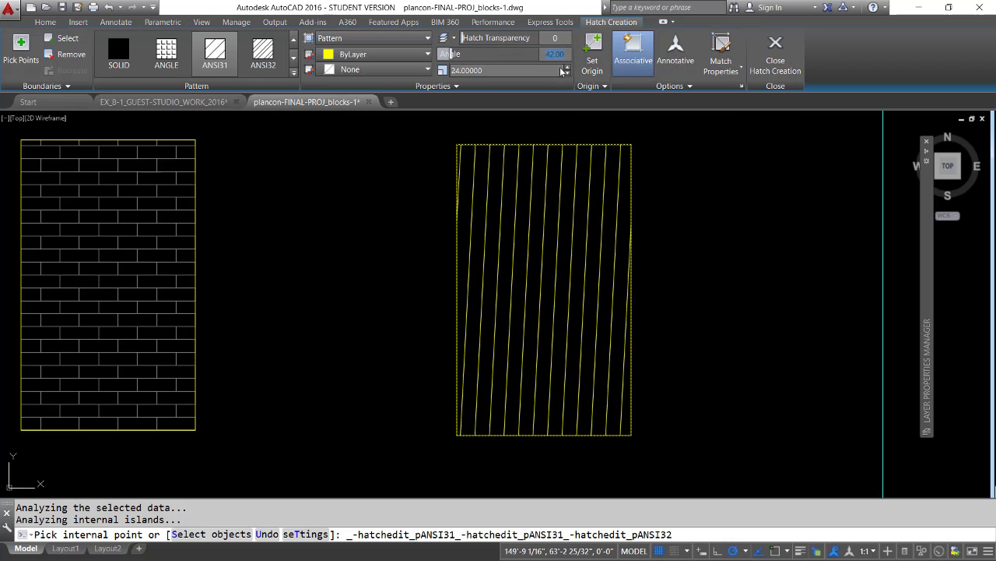
type("45")
key("Return")
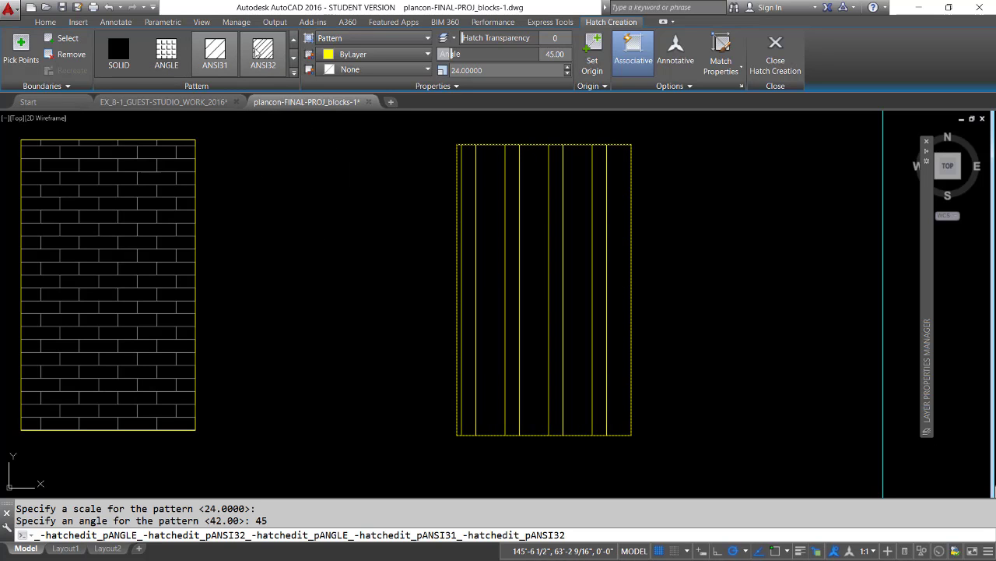
- Try the ANSI35 pattern on the window opening's hatch and switch it to ANSI37
left_click(294, 72)
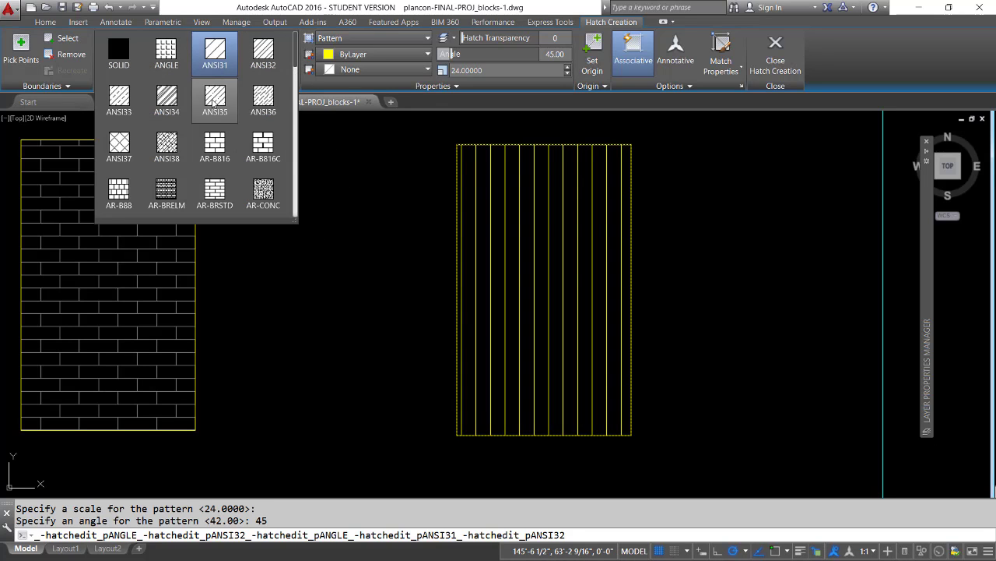
left_click(215, 98)
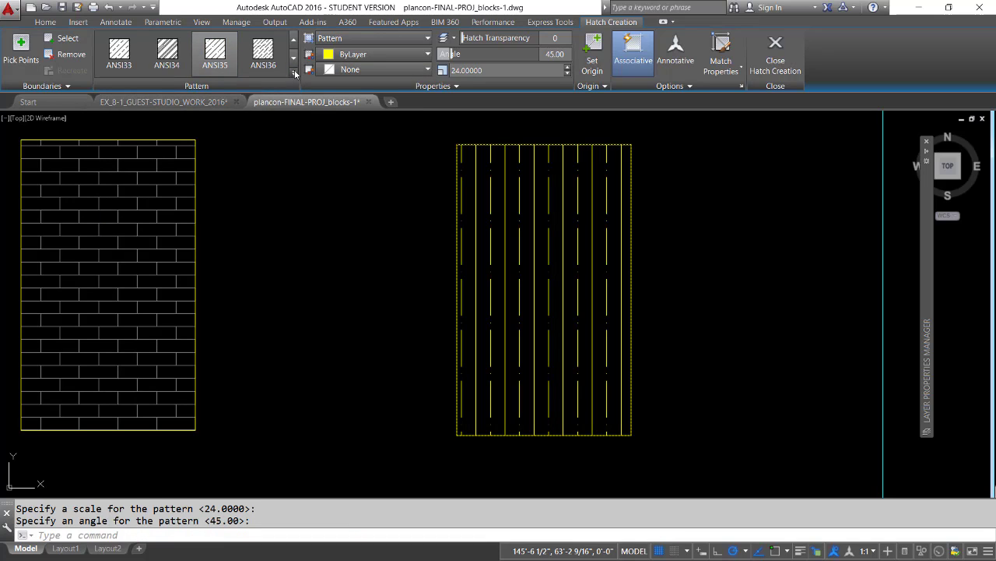
left_click(295, 73)
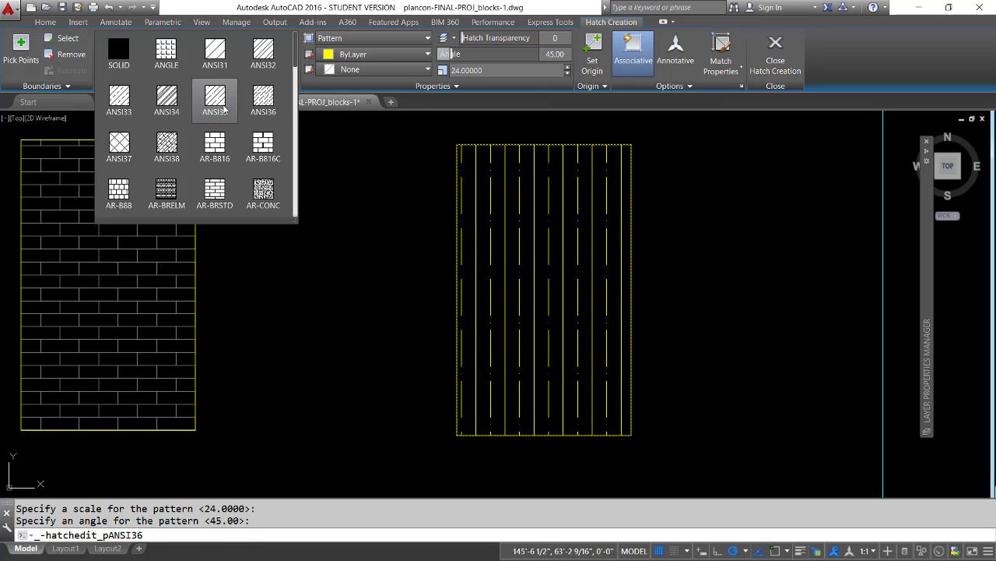
left_click(122, 145)
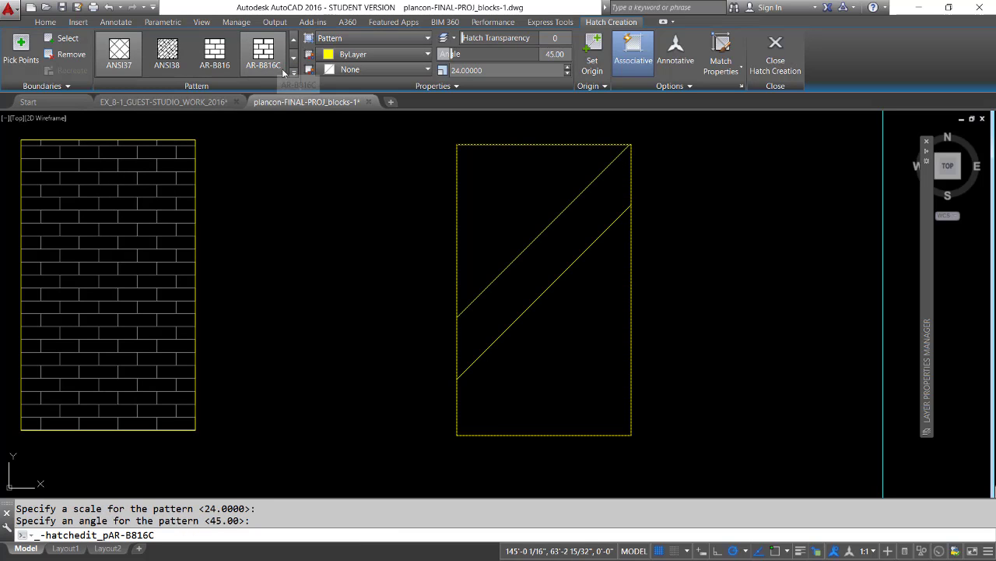
- Compare the ANSI37 and AR-B816C patterns on the window opening's hatch and switch it to AR-B816
left_click(121, 56)
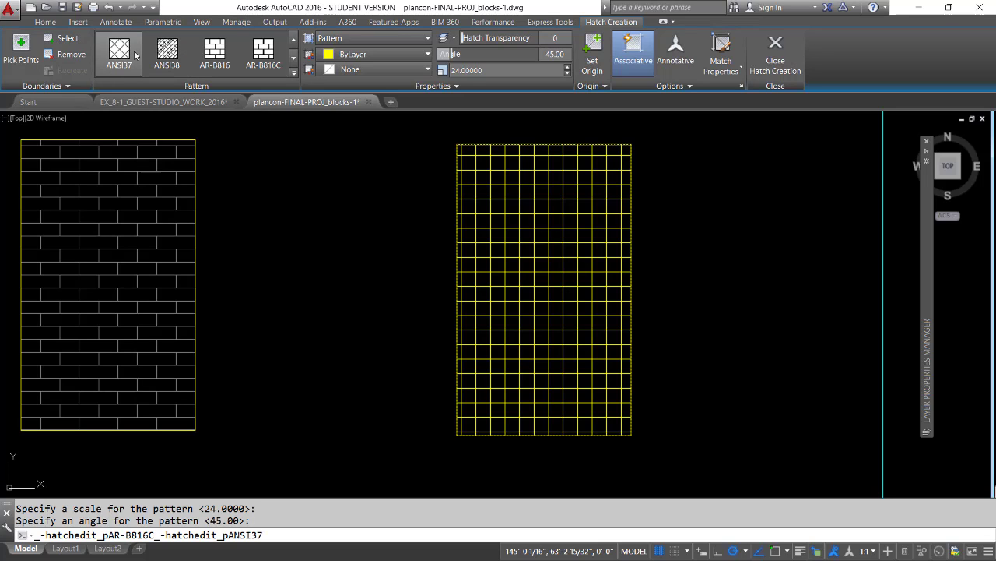
left_click(265, 55)
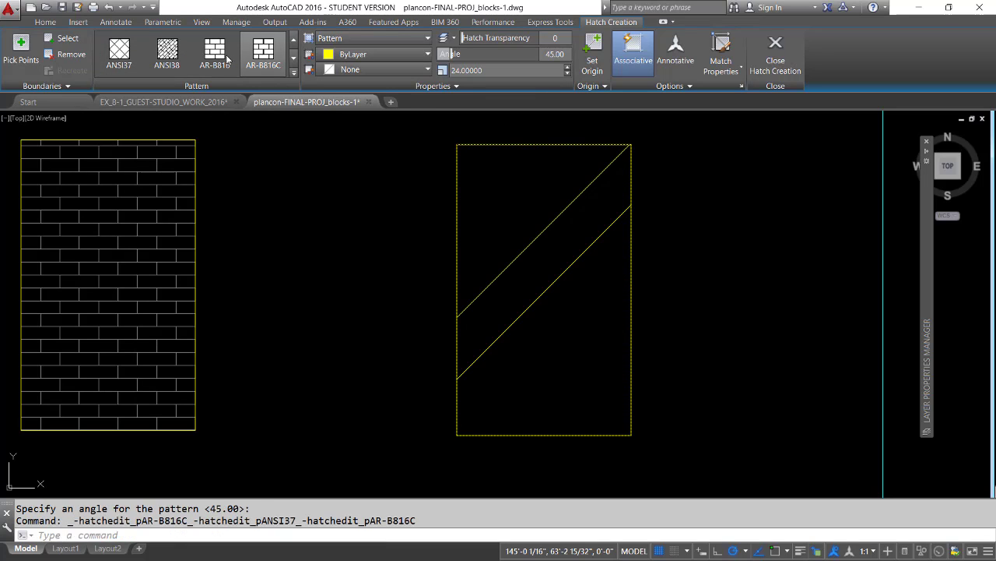
left_click(226, 58)
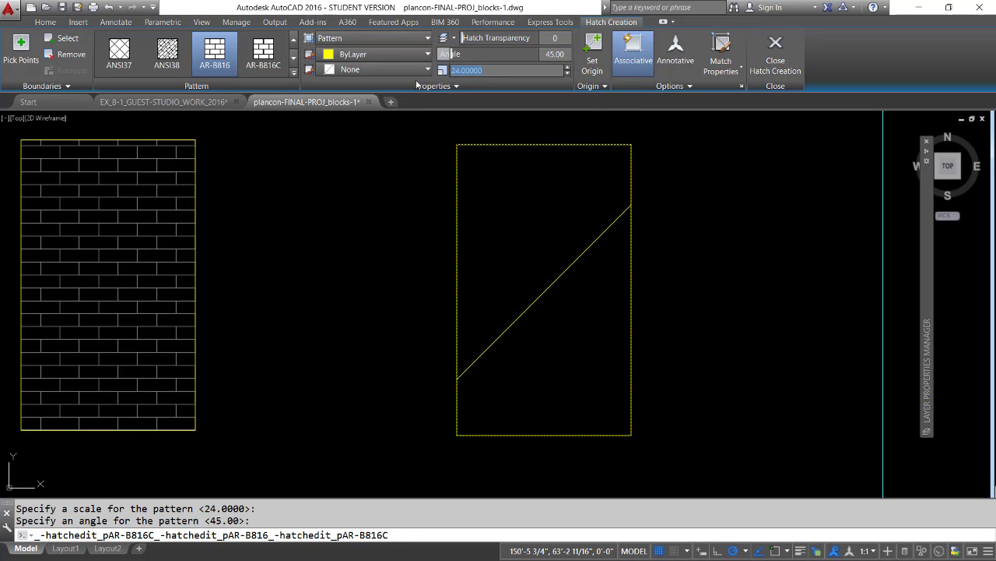
- Set the opening's AR-B816 hatch to scale 1 and angle 0, and finish the hatch
type("1")
key("Return")
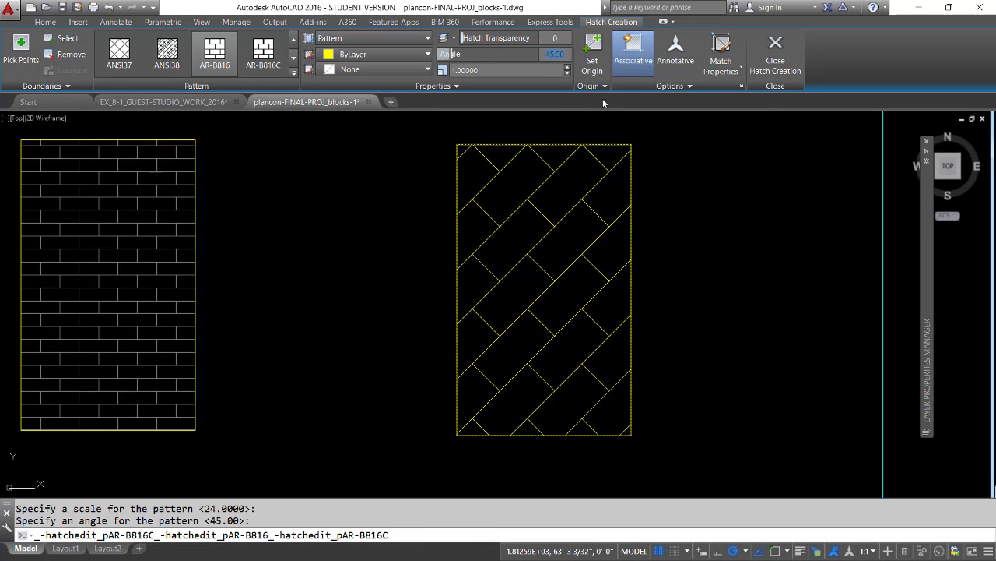
type("0")
key("Return")
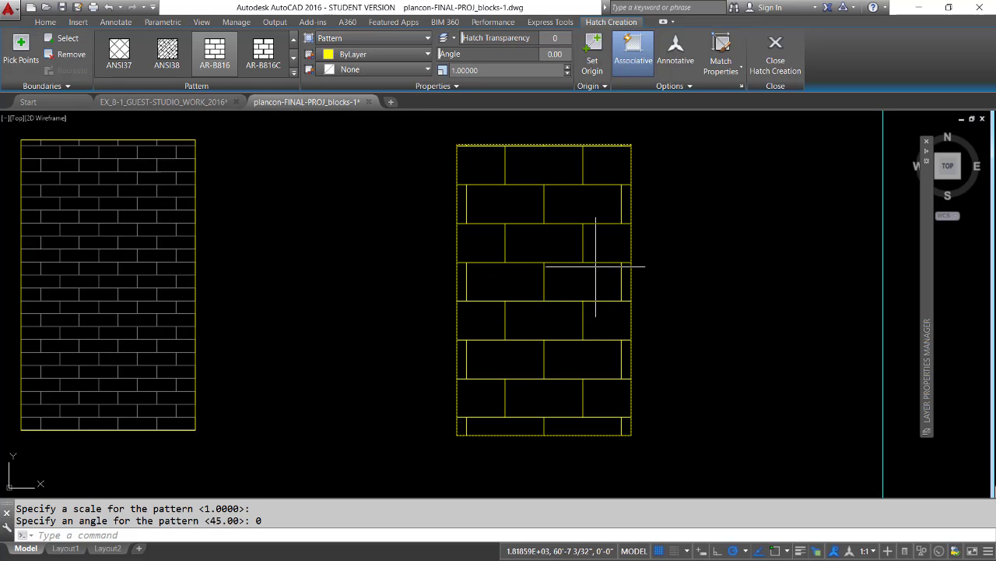
middle_click_drag(689, 272, 759, 279)
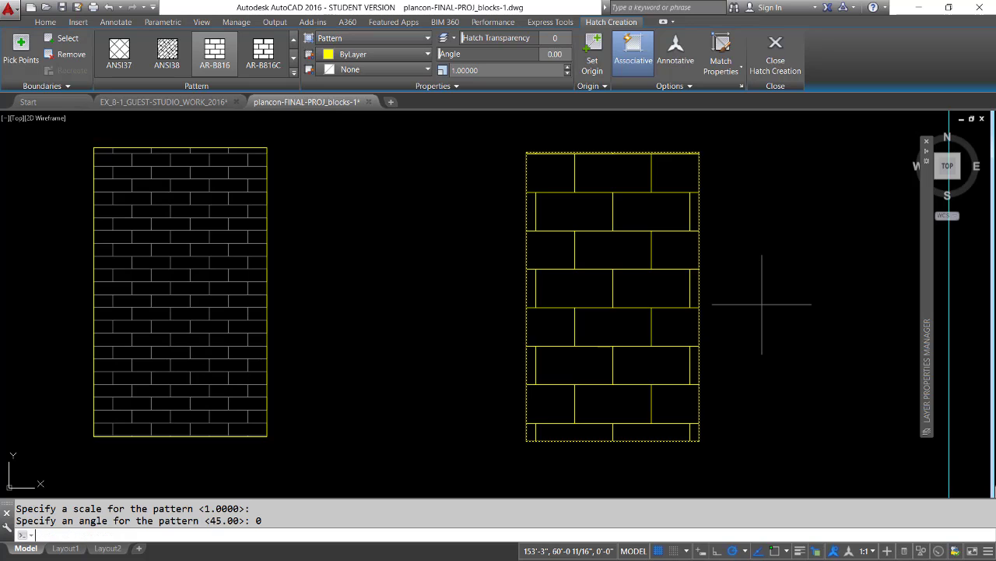
key("Return")
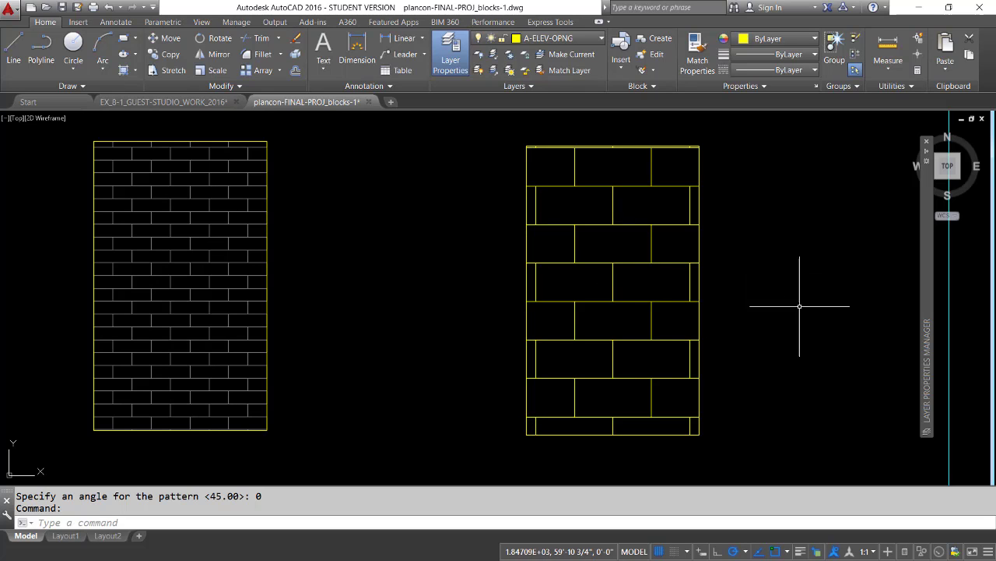
- Start a new hatch and try to fill the unbounded area below the side elevation, beside the crossing lines
scroll(768, 312, "down", 4)
mouse_move(652, 379)
middle_mouse_down()
mouse_move(572, 310)
mouse_move(607, 175)
middle_mouse_up()
mouse_move(599, 380)
middle_mouse_down()
mouse_move(643, 263)
mouse_move(638, 283)
mouse_move(537, 325)
mouse_move(545, 314)
middle_mouse_up()
scroll(637, 278, "down", 2)
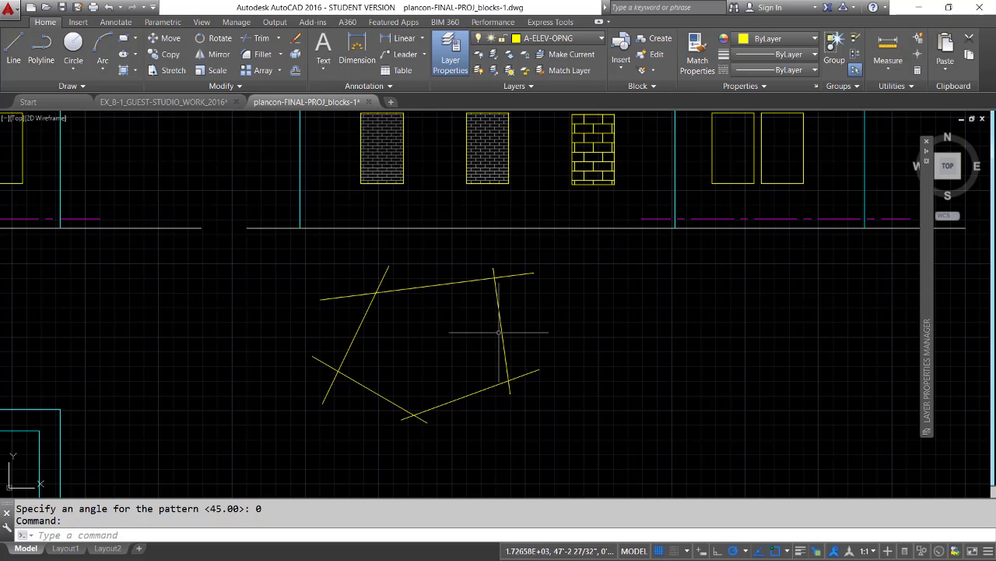
scroll(721, 355, "down", 6)
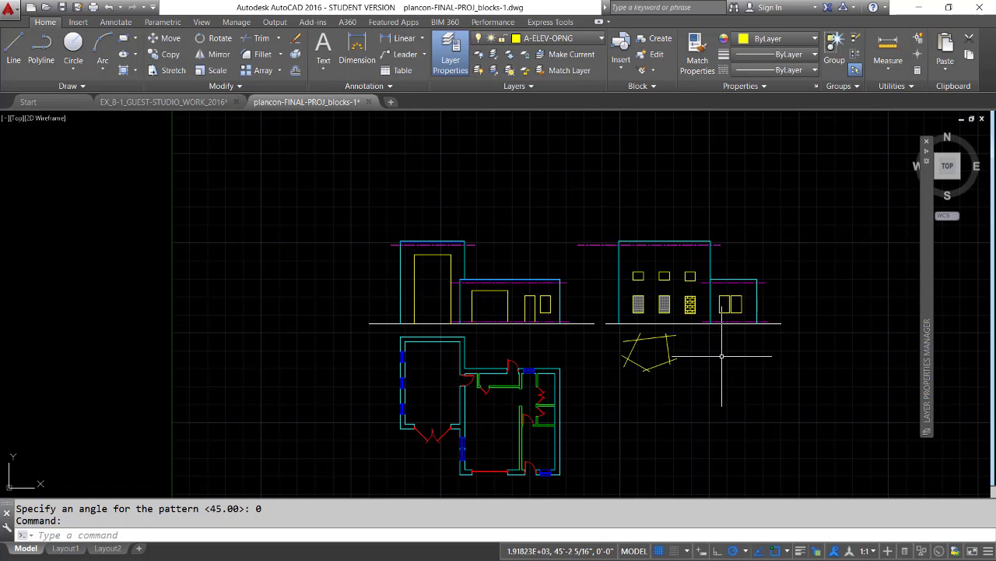
middle_click_drag(762, 397, 624, 343)
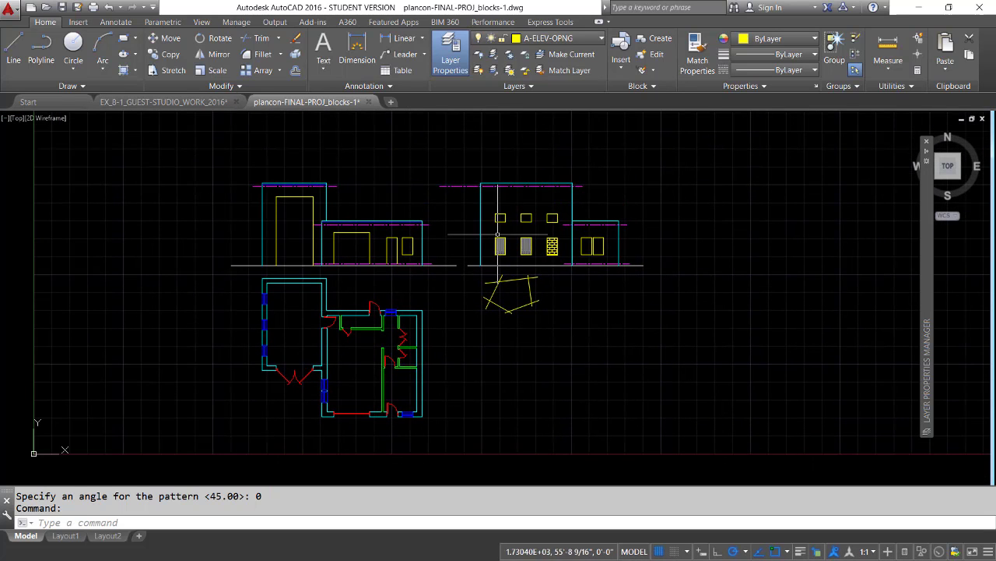
left_click(135, 72)
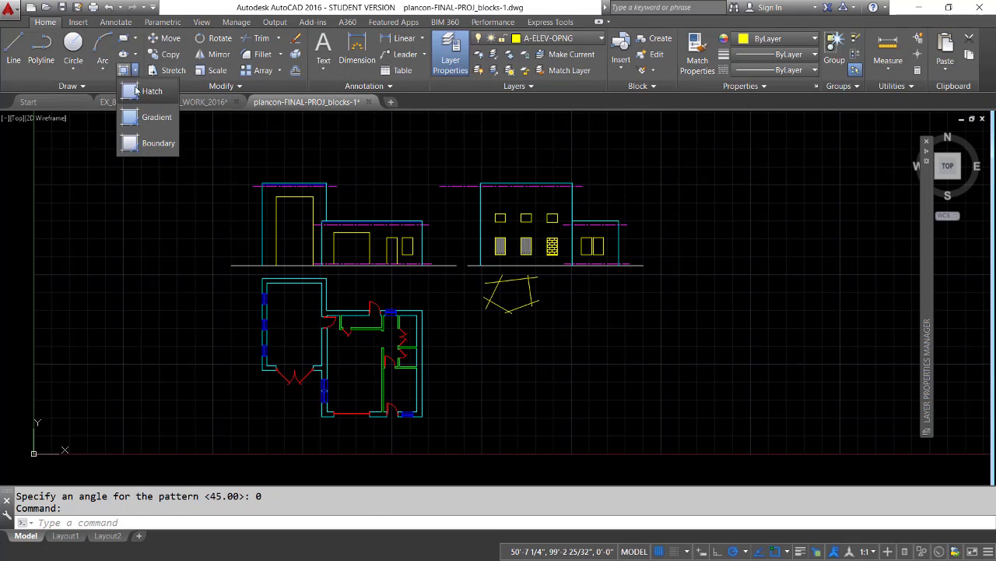
left_click(142, 94)
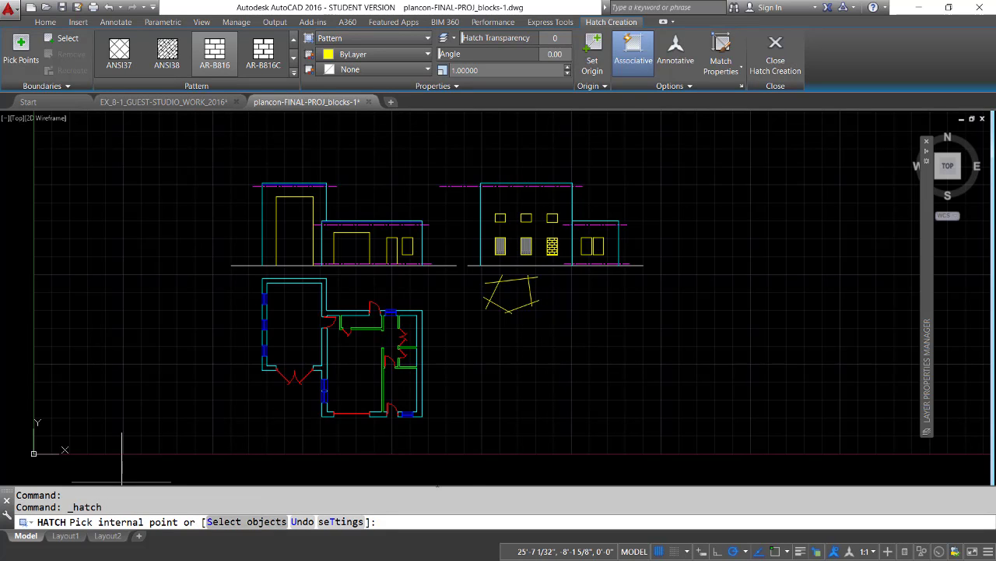
left_click(635, 331)
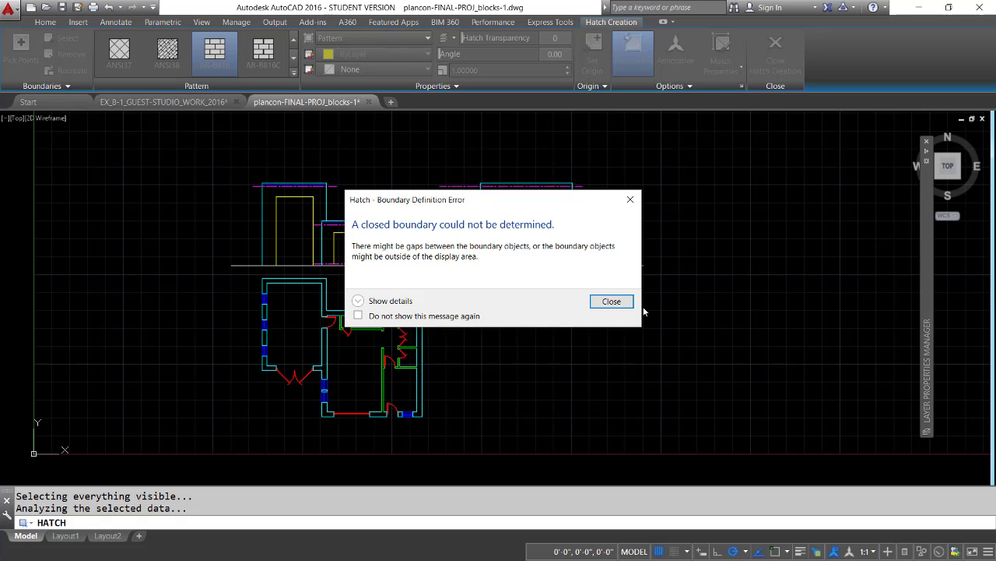
left_click(612, 301)
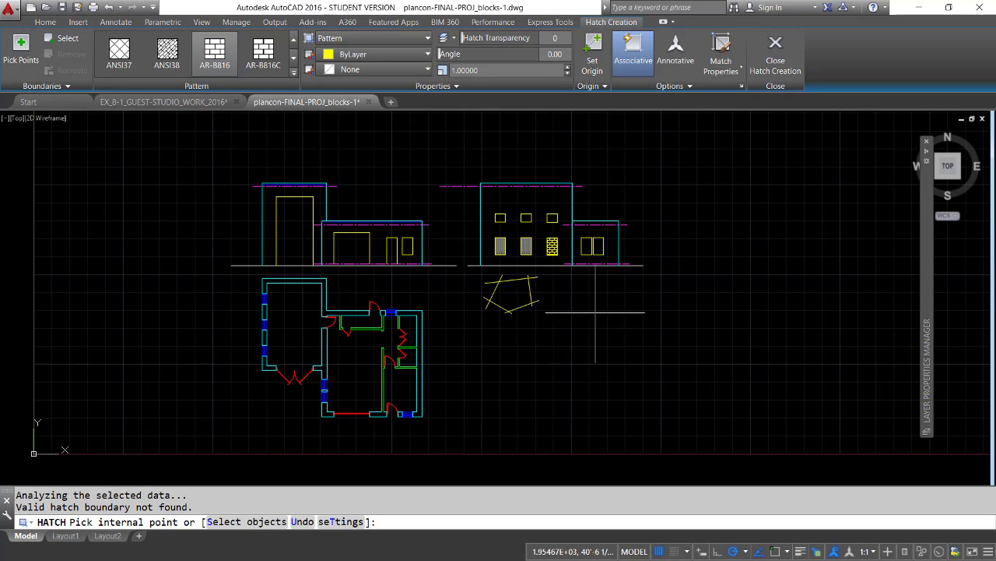
- Fill the closed area between the five crossing lines below the elevation with the AR-B816 hatch
scroll(581, 304, "up", 3)
mouse_move(536, 278)
middle_mouse_down()
mouse_move(537, 382)
mouse_move(538, 355)
middle_mouse_up()
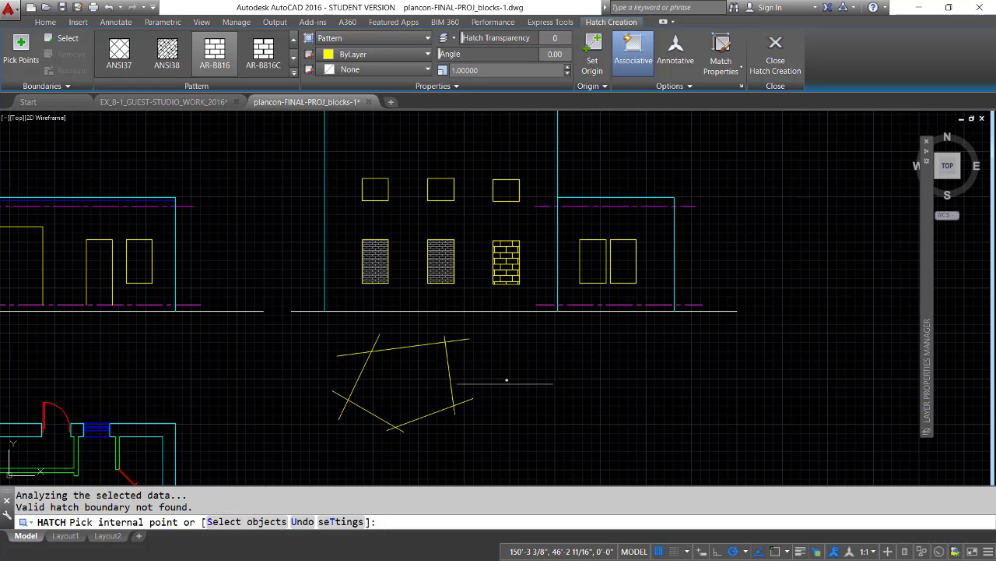
left_click(387, 383)
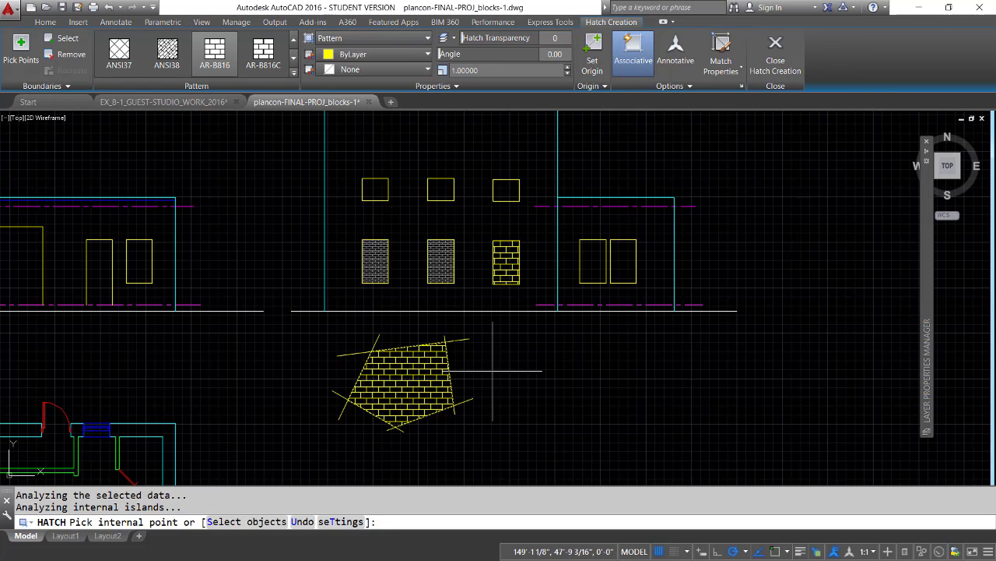
key("Return")
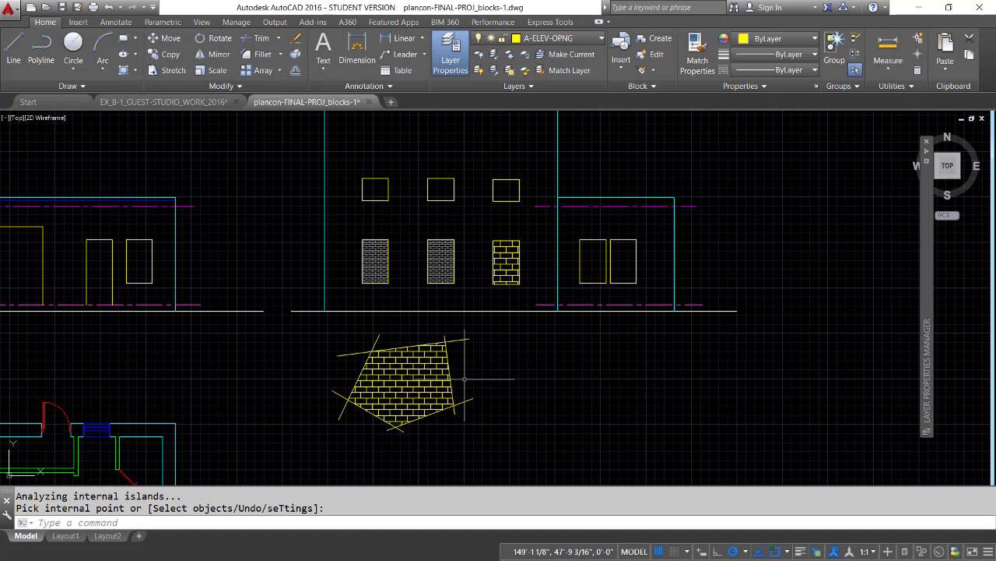
- Stretch the upper end of the hatched shape's left boundary line outward to the left, making the line steeper
scroll(475, 366, "up", 3)
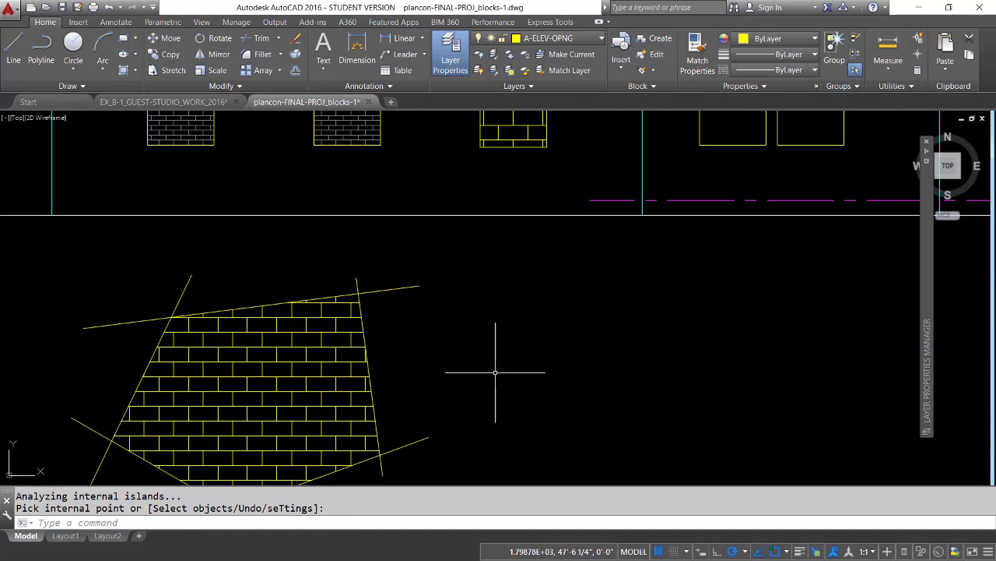
scroll(544, 331, "down", 1)
middle_click_drag(544, 331, 523, 322)
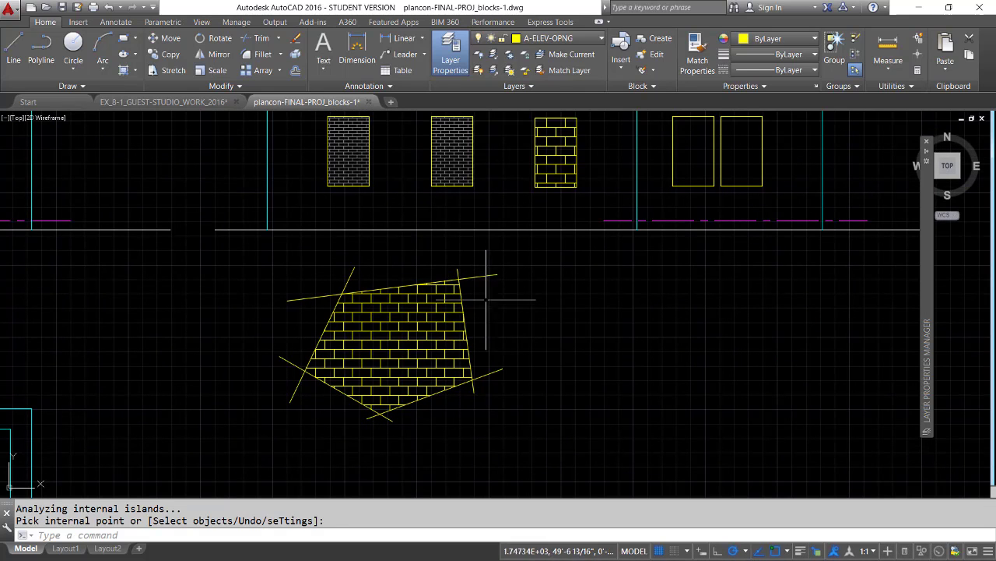
key("Return")
left_click(350, 276)
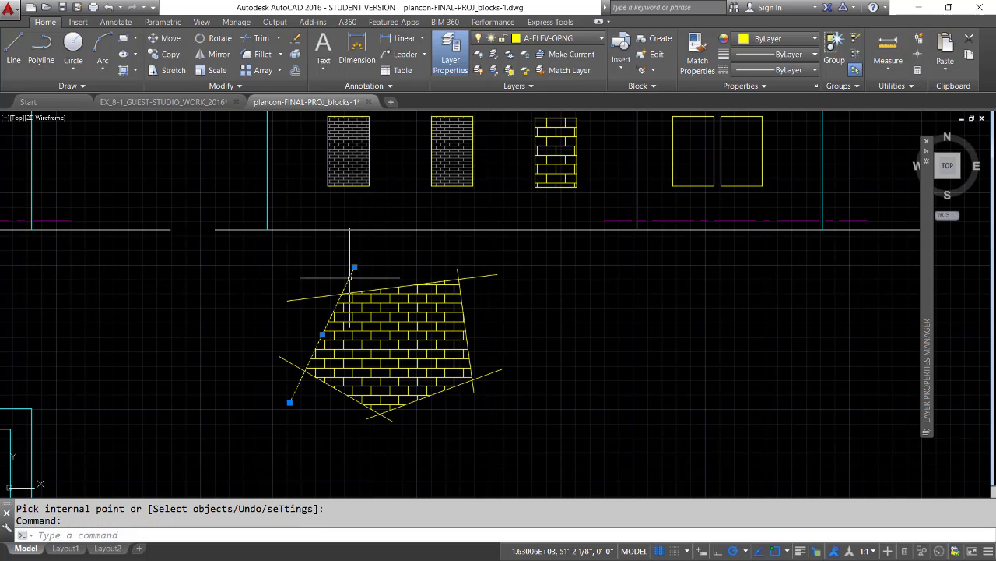
left_click(355, 267)
left_click(319, 267)
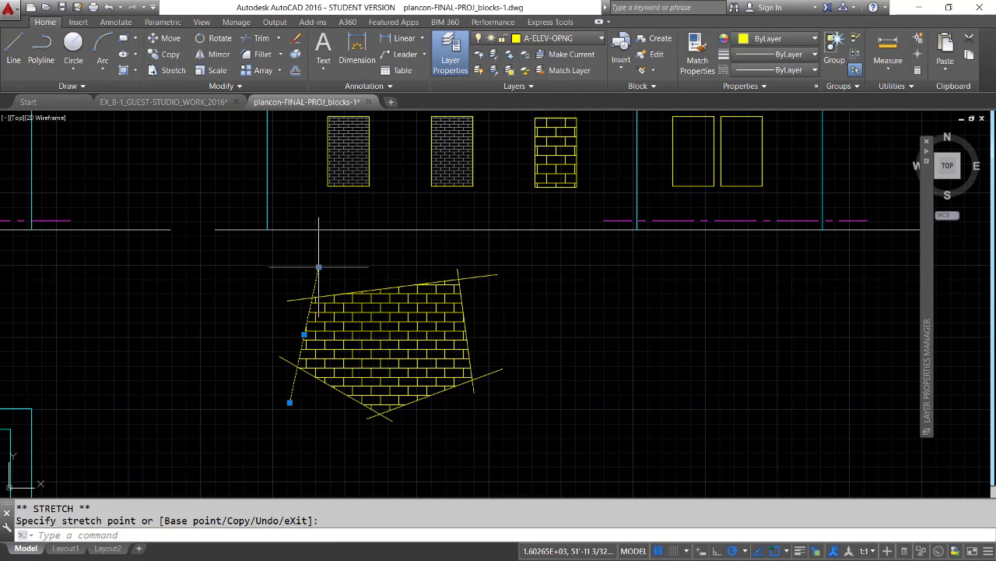
key("Escape")
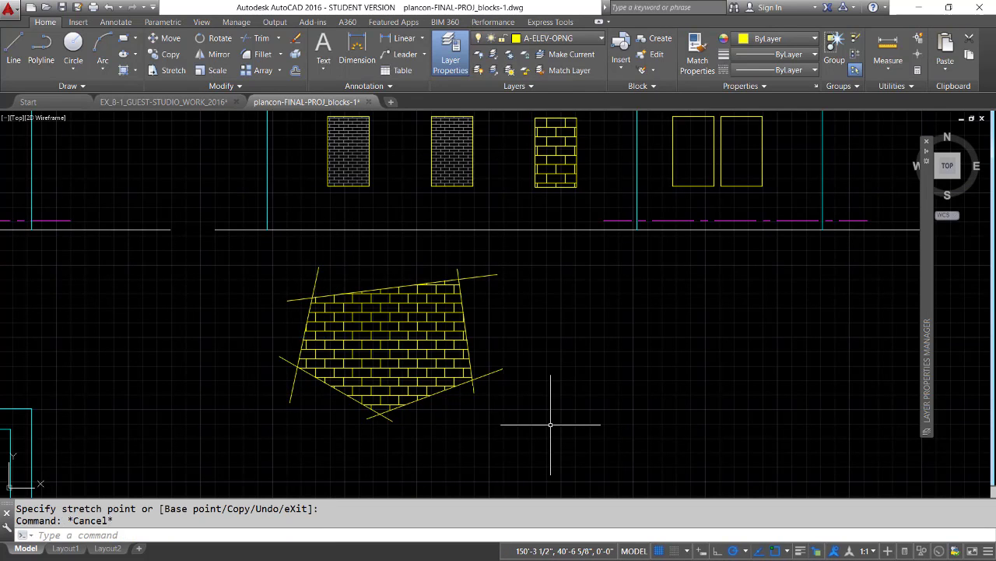
- Stretch the upper end of the right boundary line up and outward so the line stands vertical
left_click(459, 274)
left_click(457, 269)
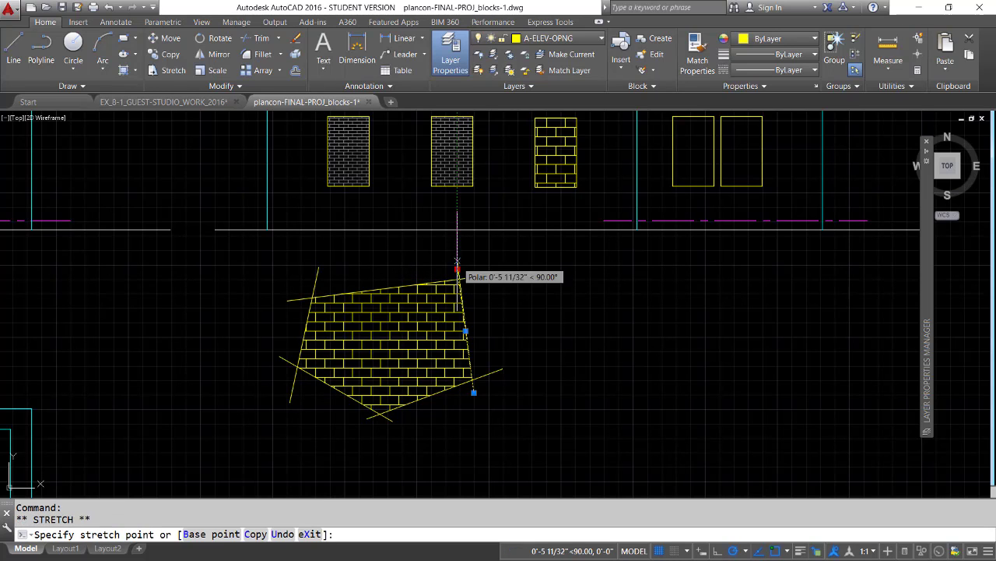
left_click(474, 240)
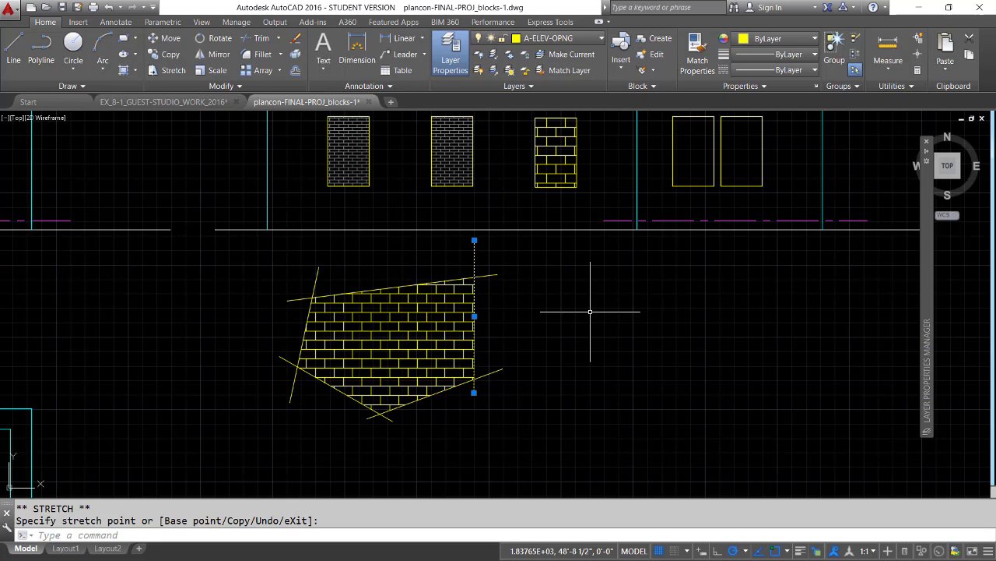
key("Escape")
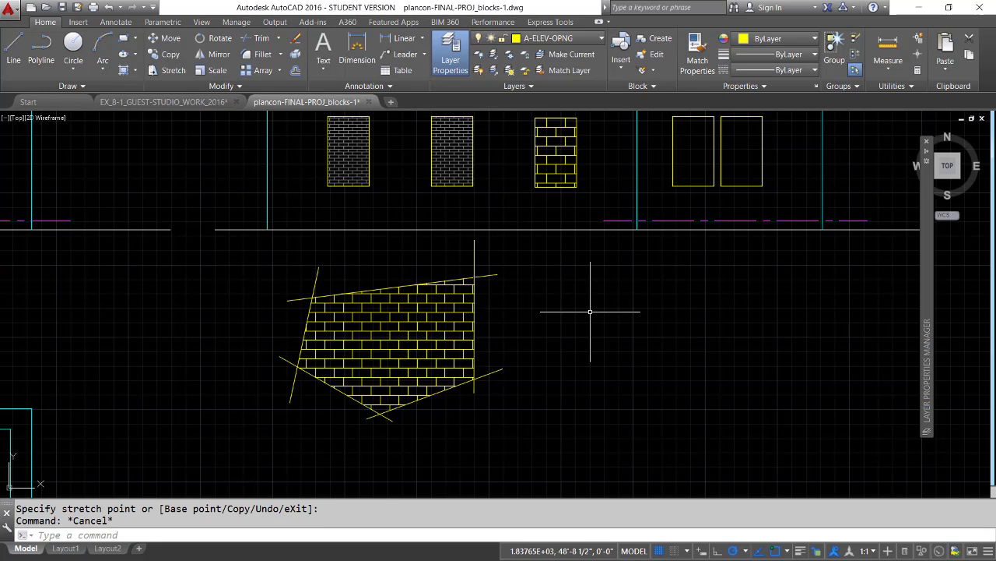
- Stretch the right end of the hatched shape's top boundary line straight upward
left_click(489, 275)
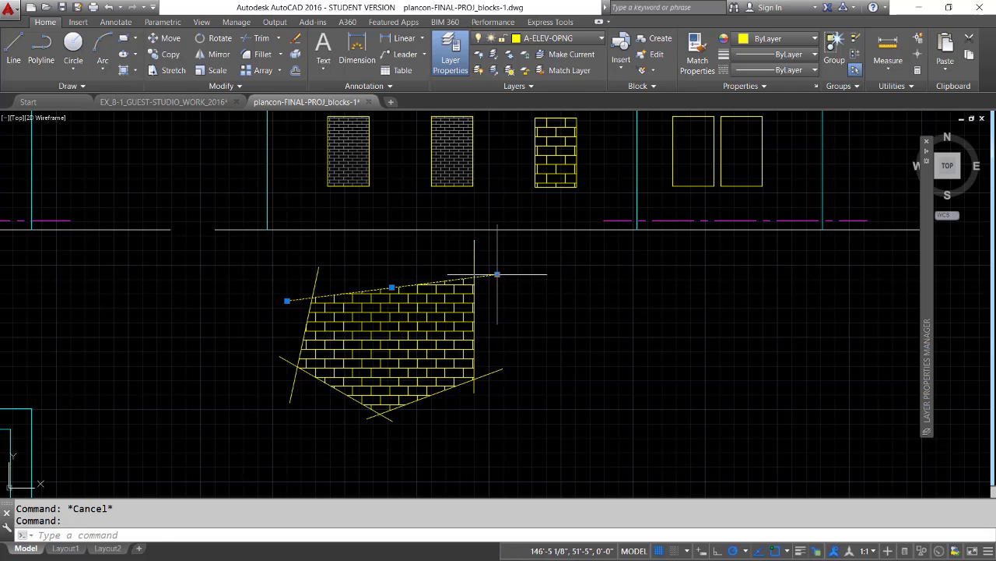
left_click(497, 274)
left_click(497, 253)
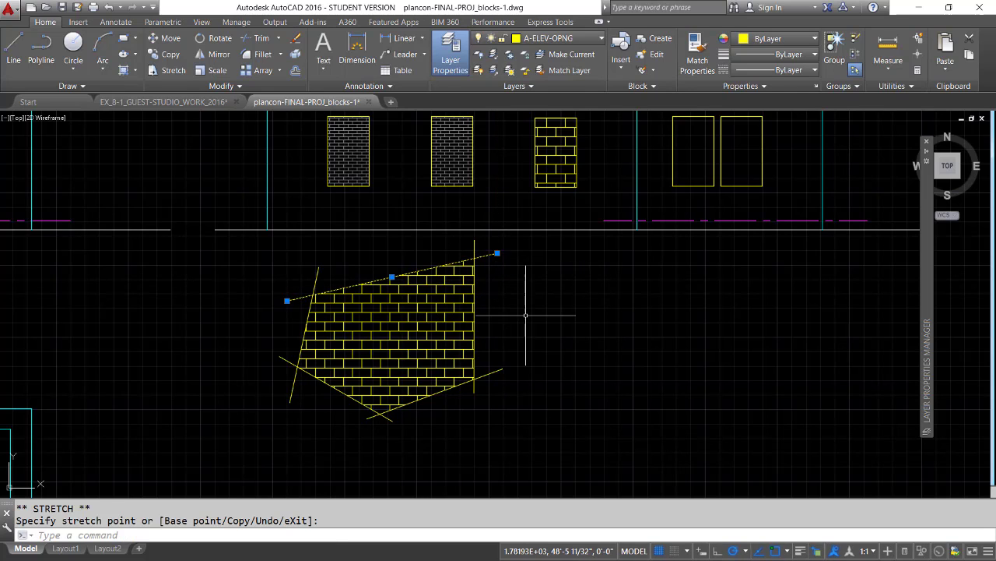
key("Escape")
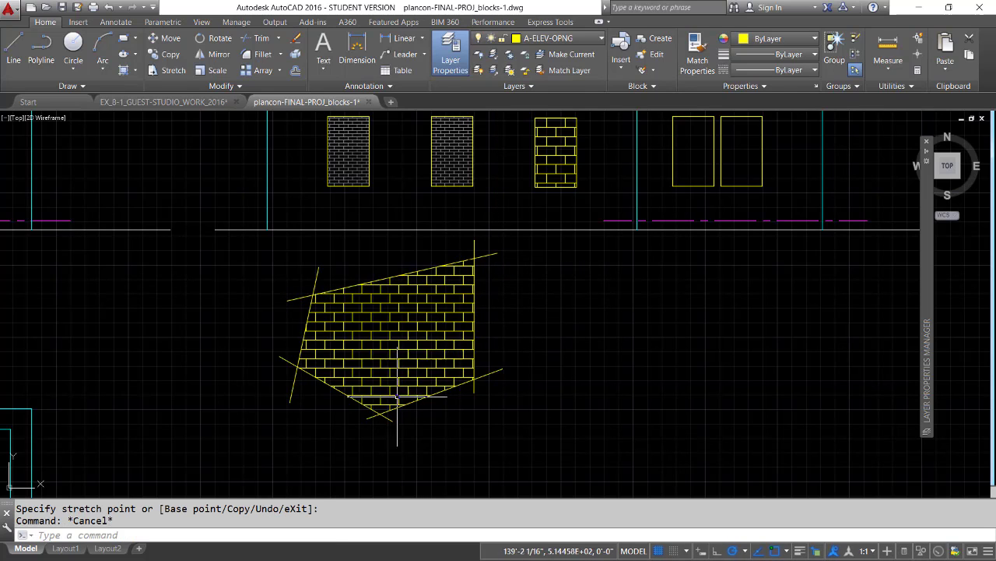
- Stretch the lower-left end of the lower-right boundary line farther down and to the left
left_click(369, 418)
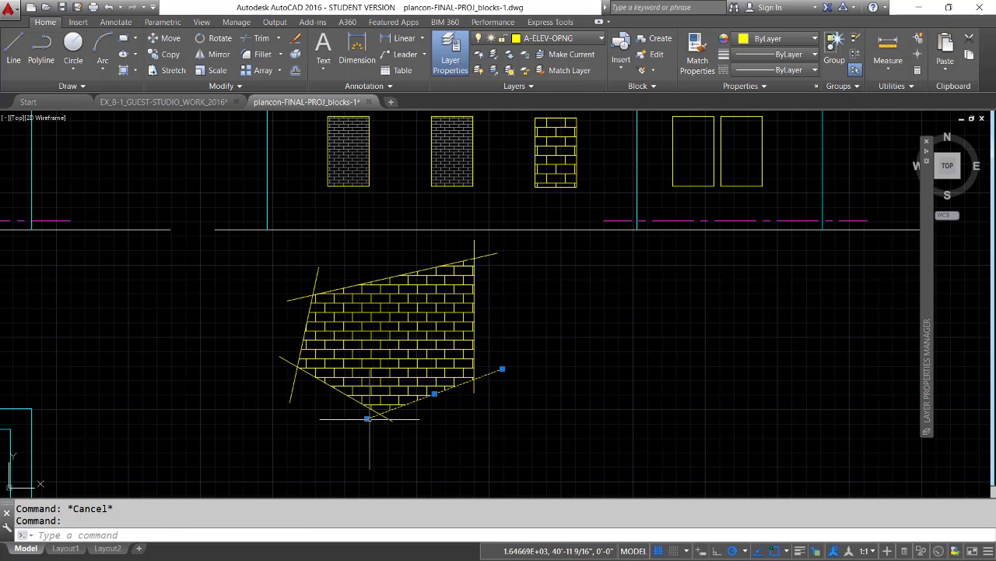
left_click(366, 418)
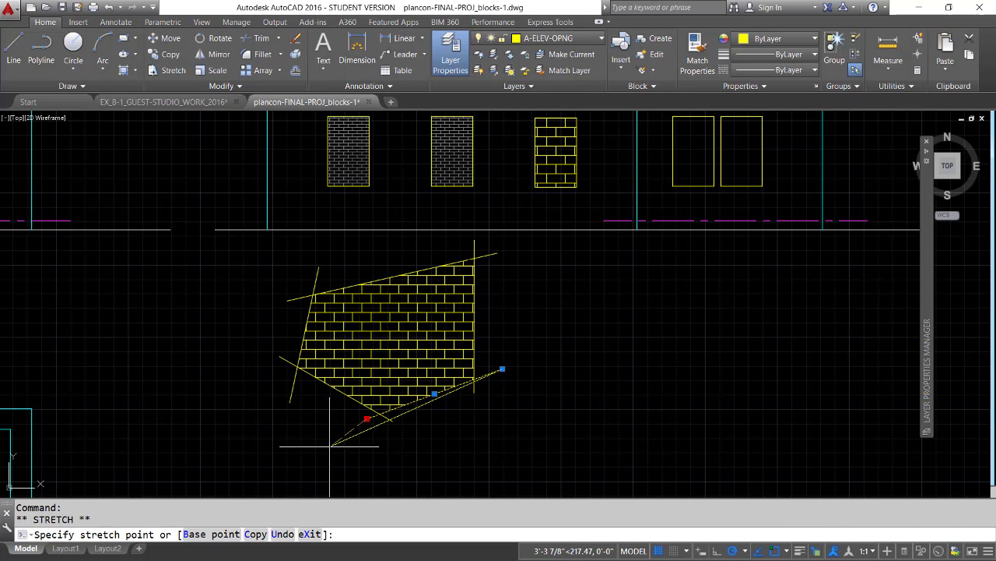
left_click(320, 445)
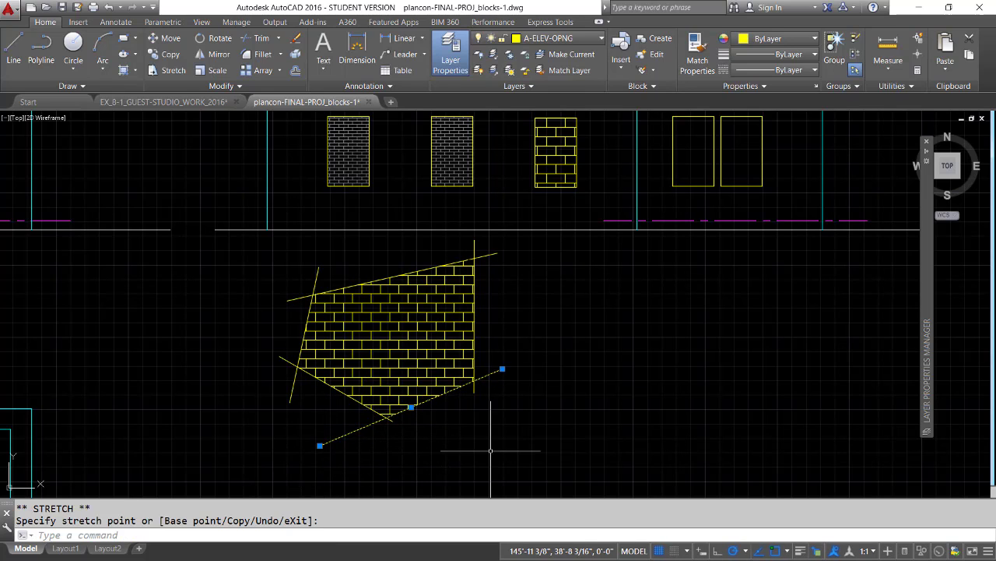
key("Escape")
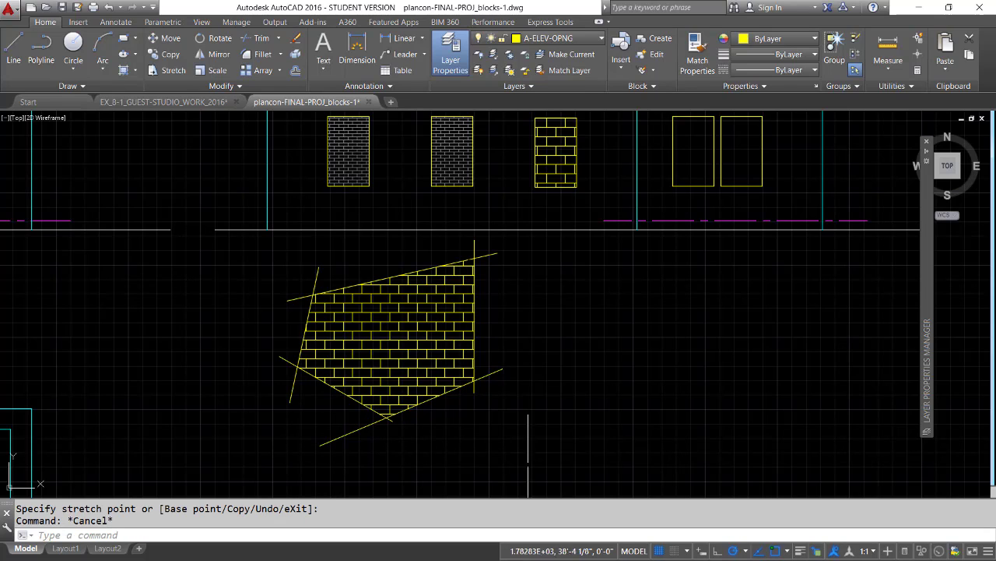
- Move the lower-left boundary line down and outward by its midpoint to enlarge the hatched area
left_click(340, 391)
left_click(335, 390)
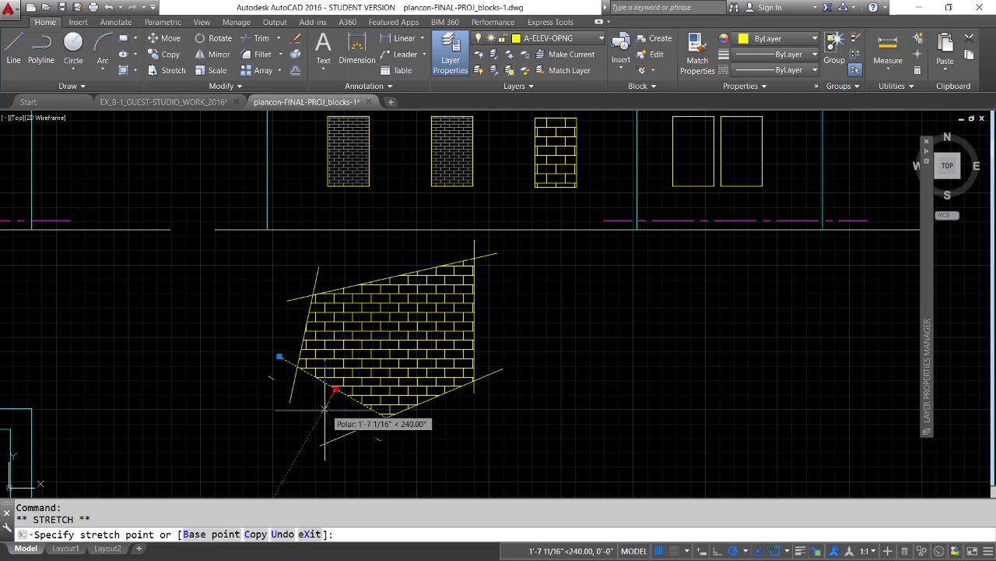
key("Escape")
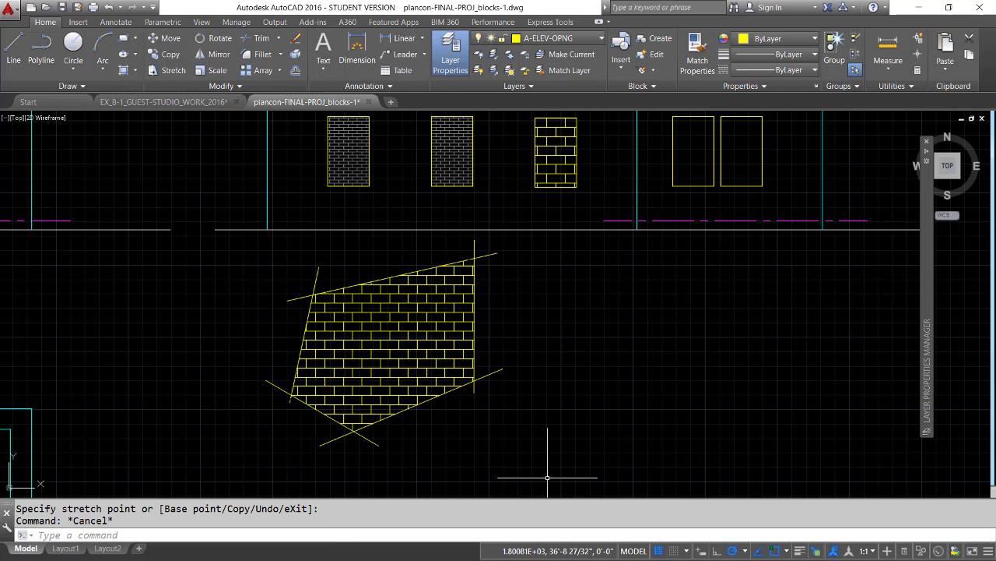
- Stretch the right end of the lower-right boundary line downward so it pulls away from the hatched area
left_click(487, 375)
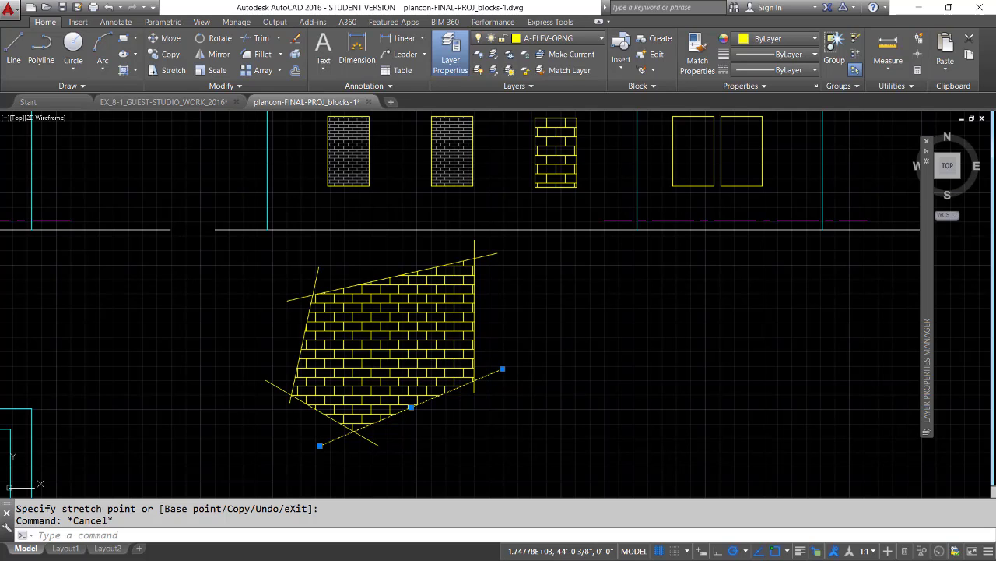
left_click(502, 368)
left_click(517, 422)
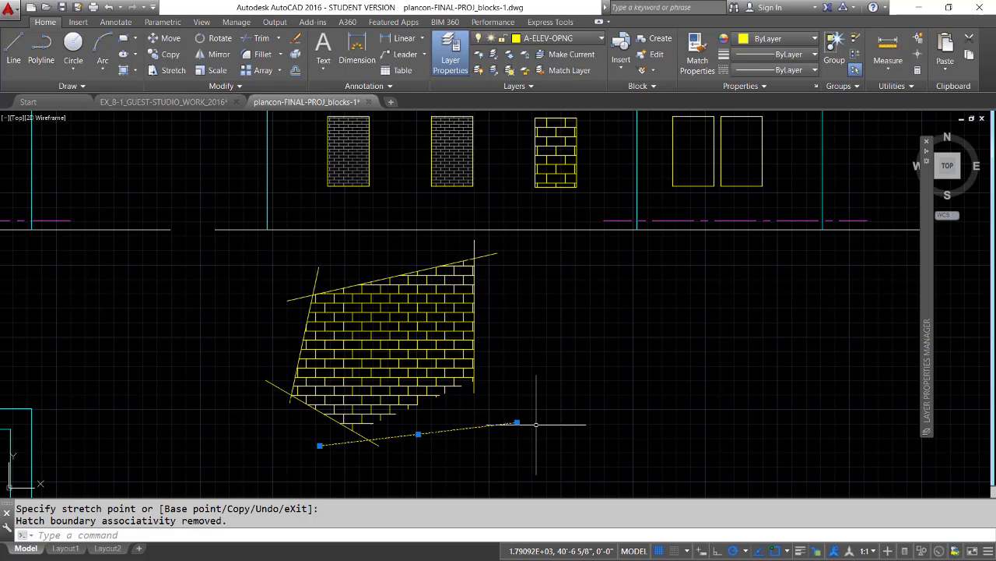
key("Escape")
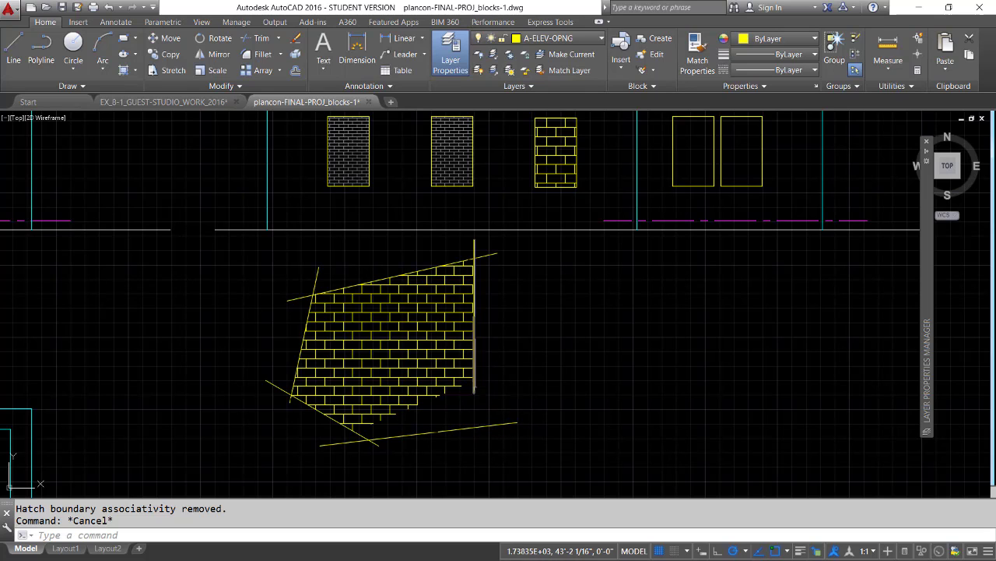
- Stretch the lower end of the right boundary line outward to the right, away from the hatch
left_click(474, 393)
left_click(474, 393)
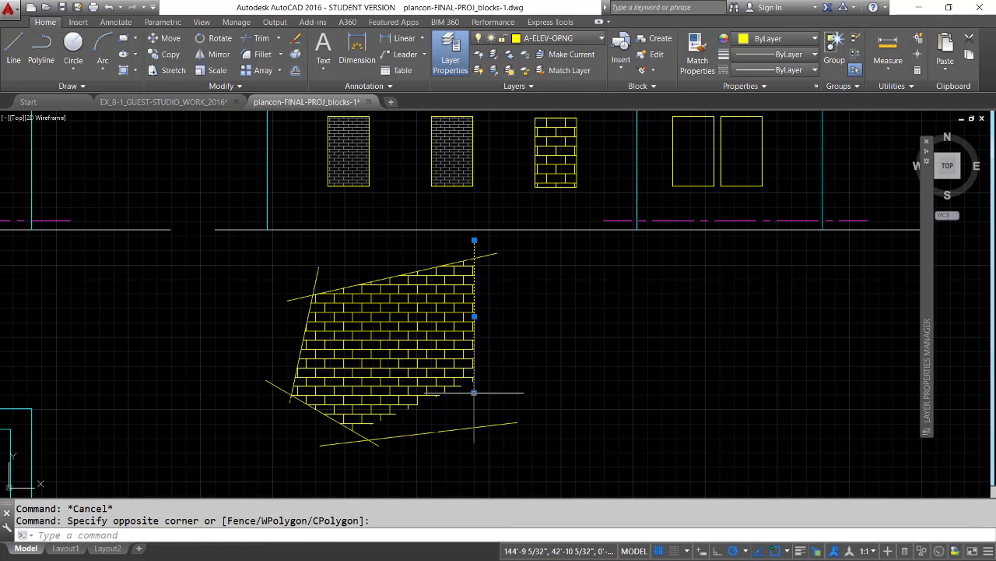
left_click(474, 392)
left_click(521, 379)
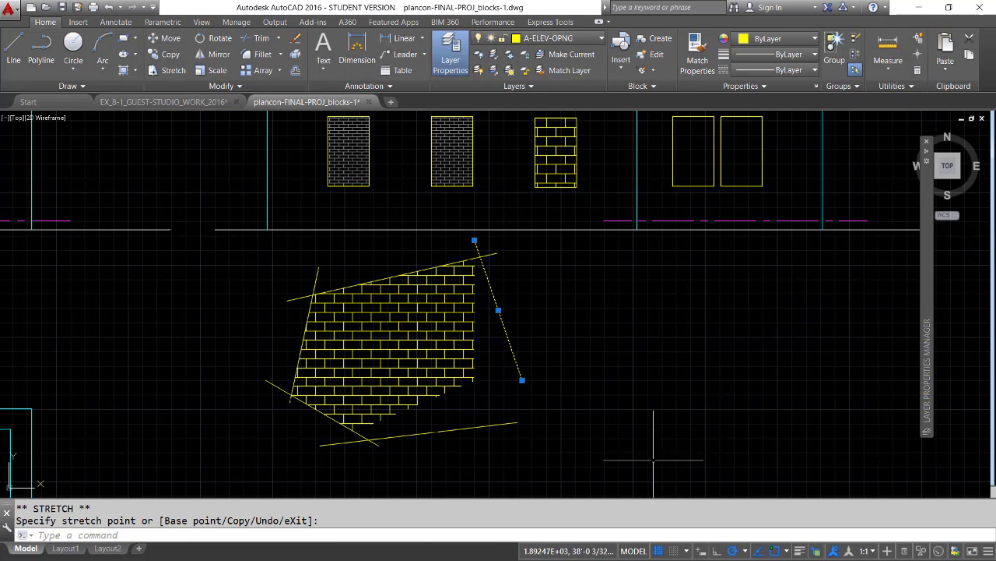
- Stretch the upper end of the left boundary line outward to the left, away from the hatch
left_click(318, 267)
left_click(319, 268)
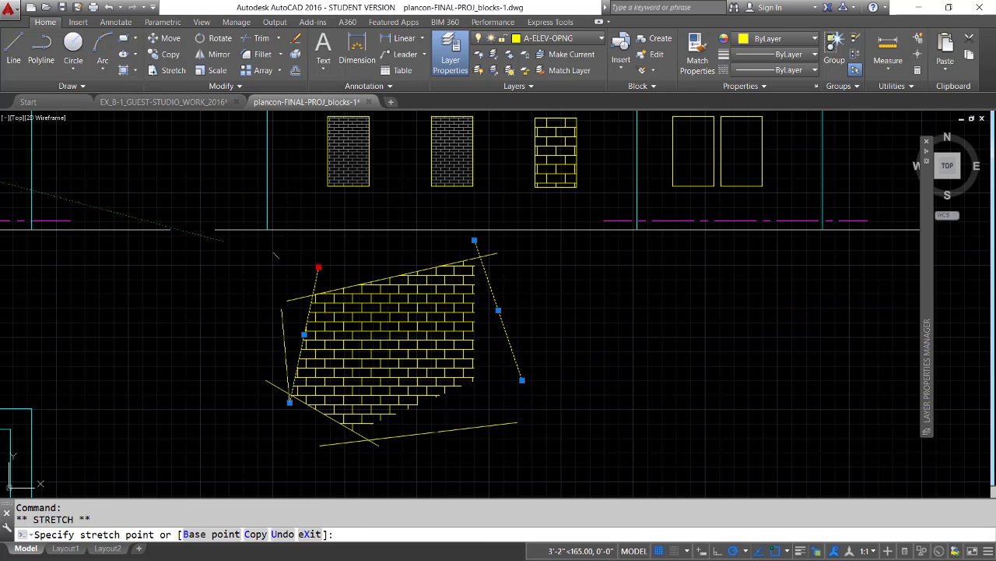
left_click(275, 255)
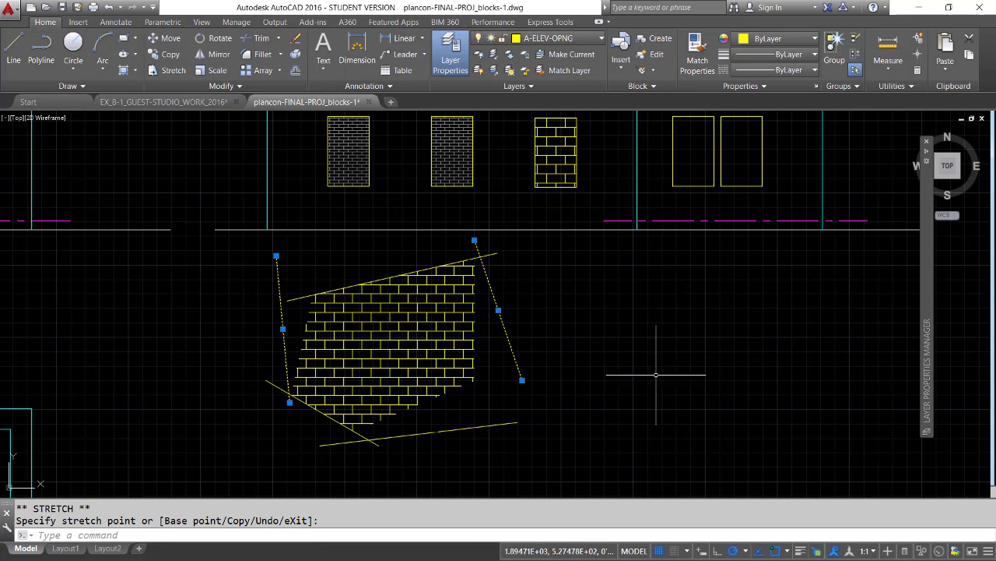
key("Escape")
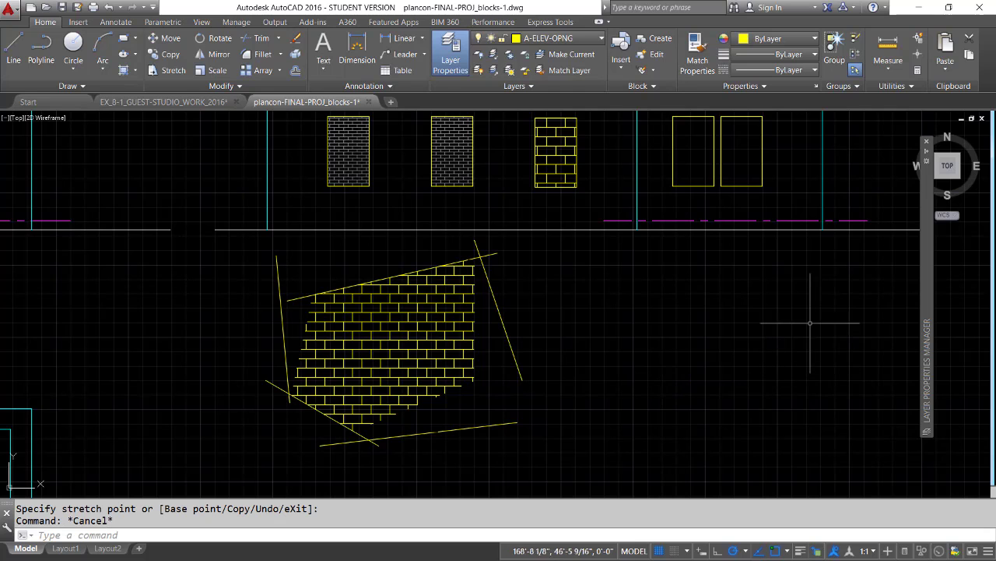
- Hatch the left of the two adjacent empty window rectangles with the AR-B88 pattern, with the Associative option off
scroll(632, 234, "up", 4)
mouse_move(680, 221)
middle_mouse_down()
mouse_move(565, 382)
mouse_move(380, 376)
mouse_move(305, 356)
middle_mouse_up()
middle_click_drag(540, 336, 527, 338)
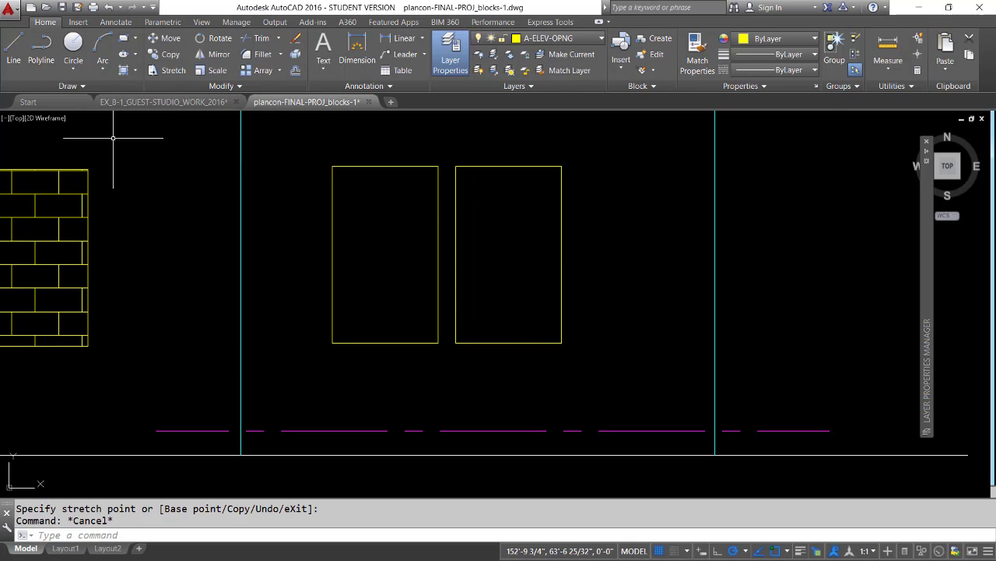
left_click(135, 70)
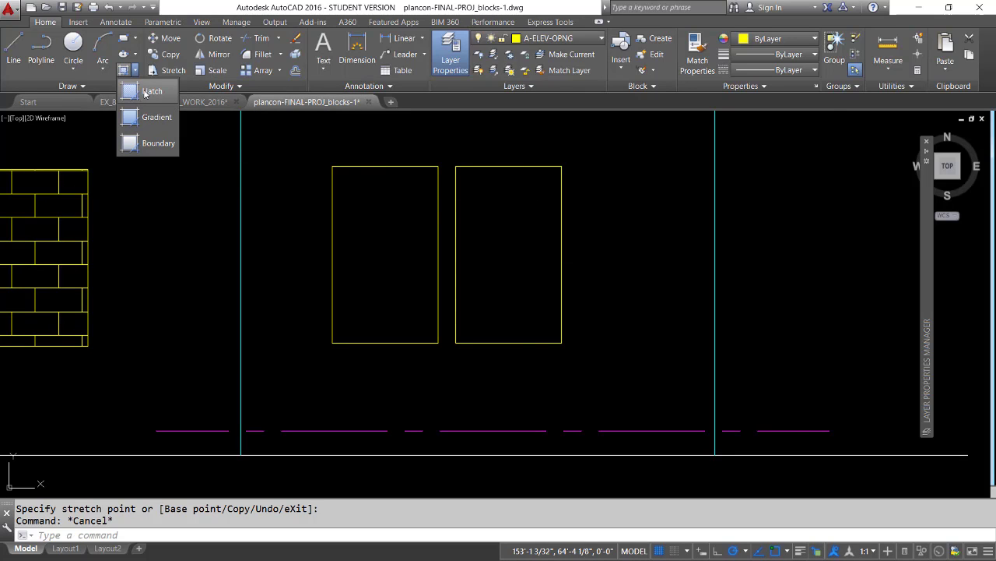
left_click(148, 92)
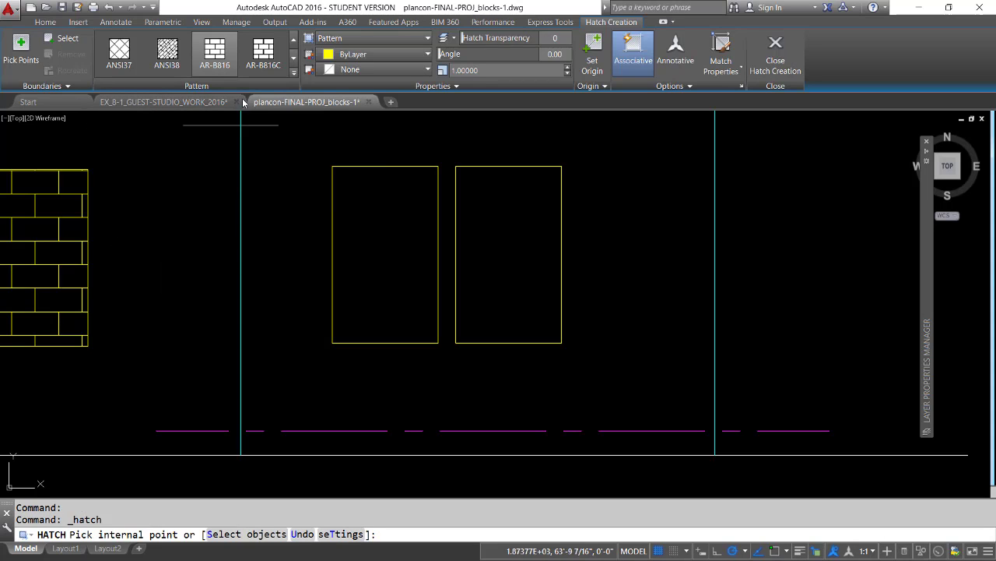
left_click(293, 72)
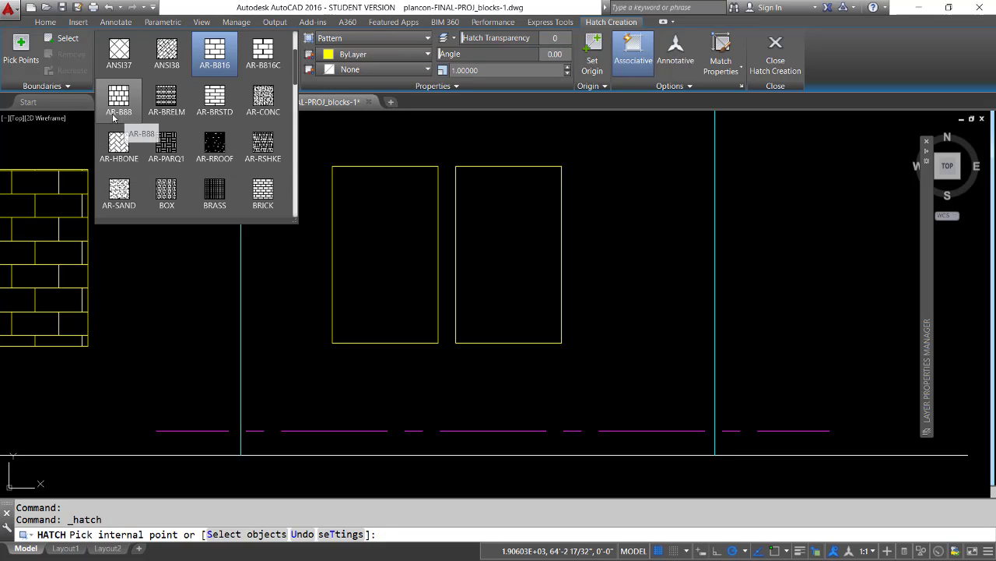
key("Escape")
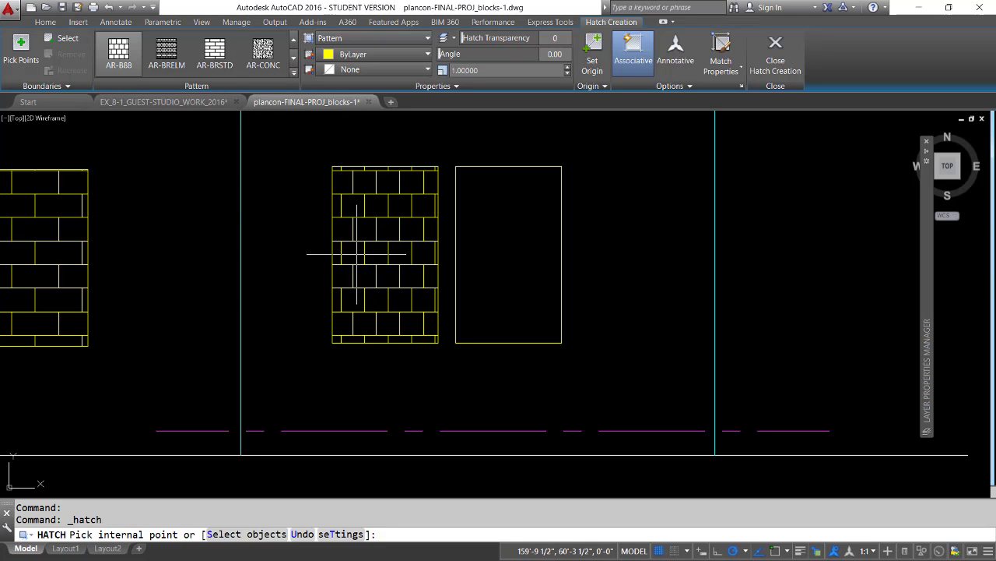
left_click(638, 57)
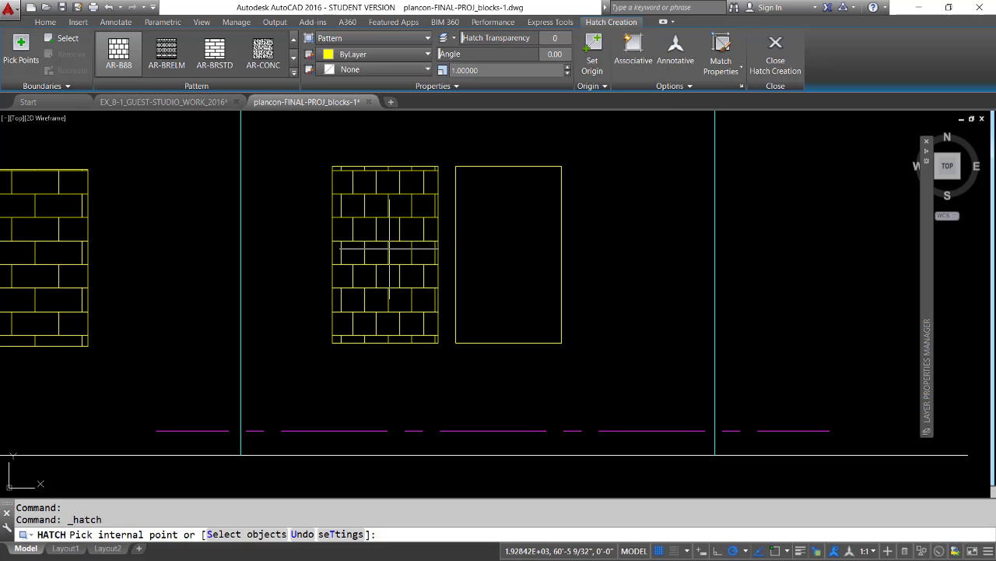
left_click(390, 247)
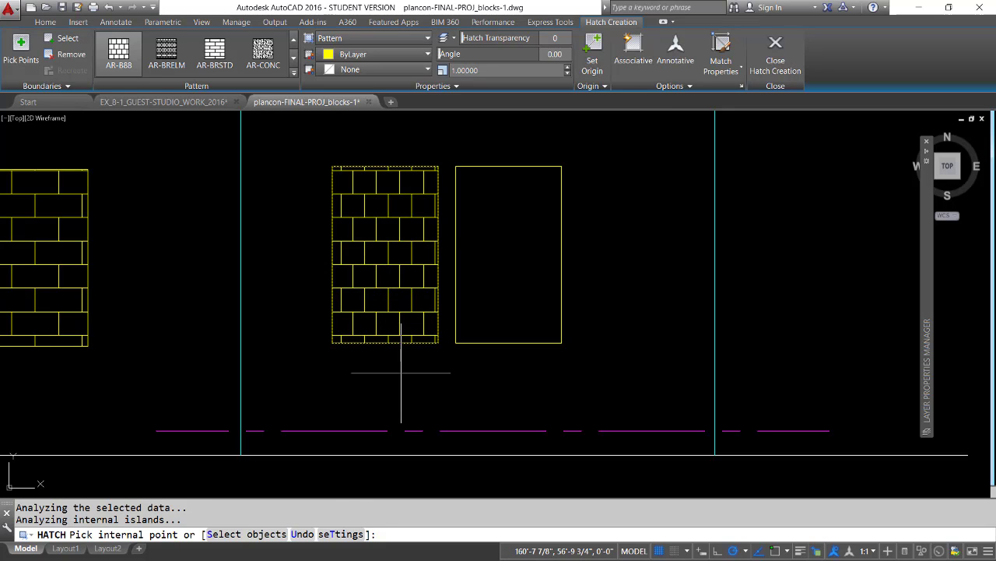
key("Return")
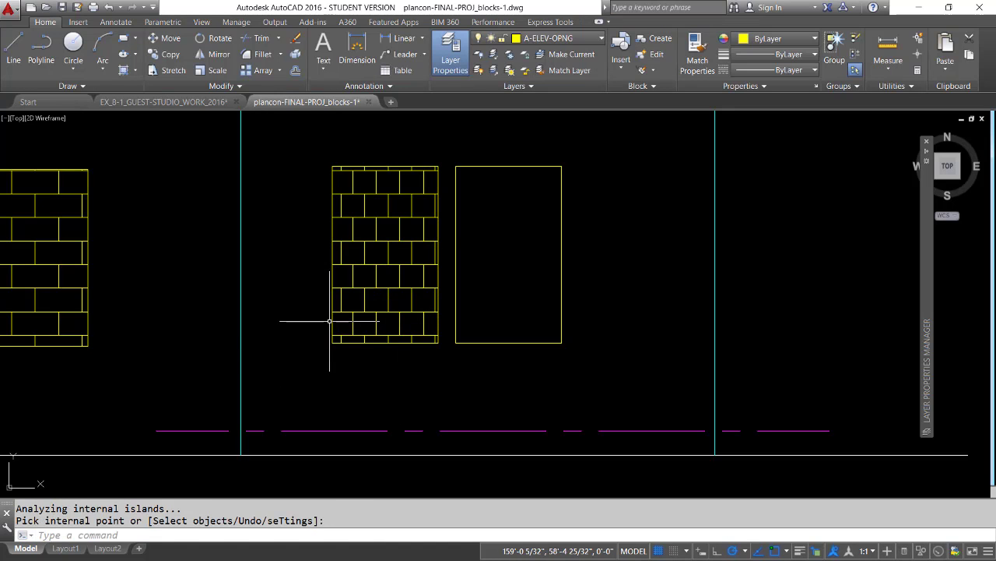
- Stretch the lower end of the hatched window's left edge outward and try to stretch the left end of its bottom edge
left_click(332, 334)
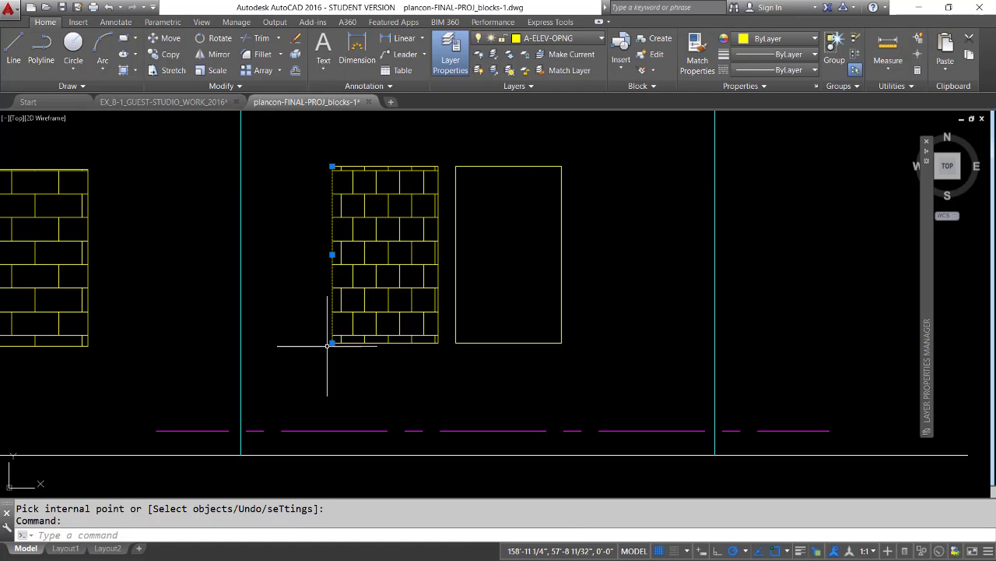
left_click(332, 342)
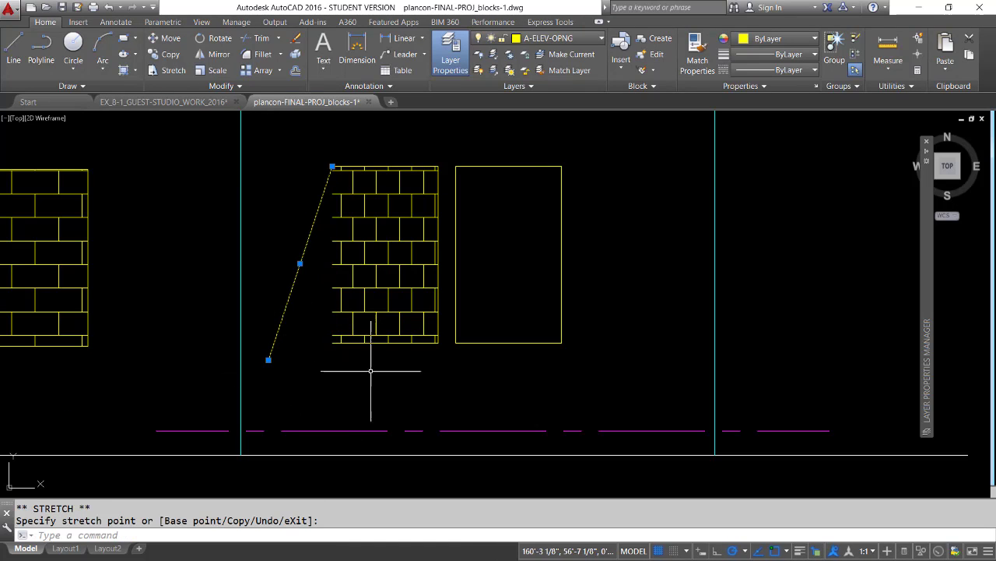
left_click(380, 343)
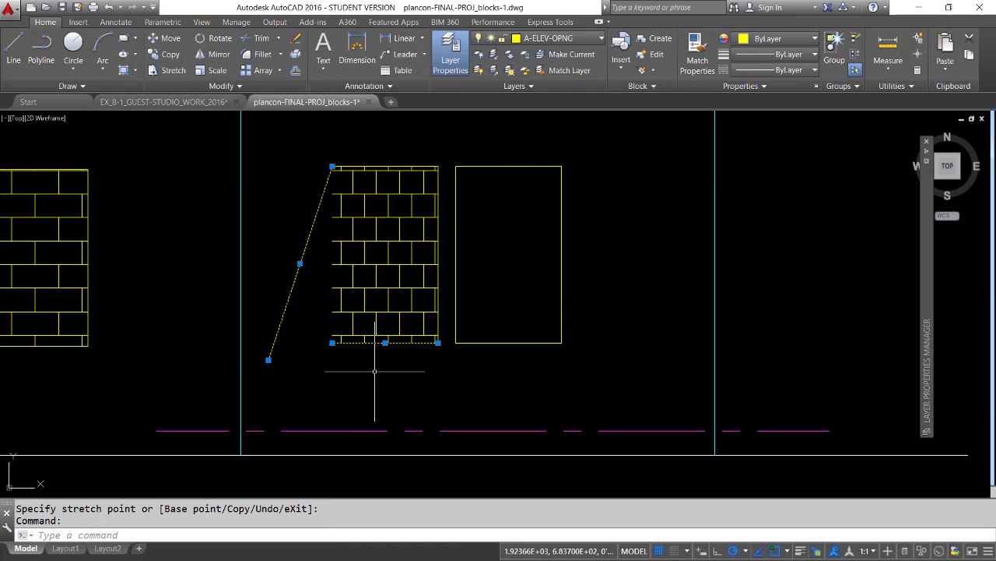
left_click(332, 342)
left_click(333, 342)
left_click(341, 382)
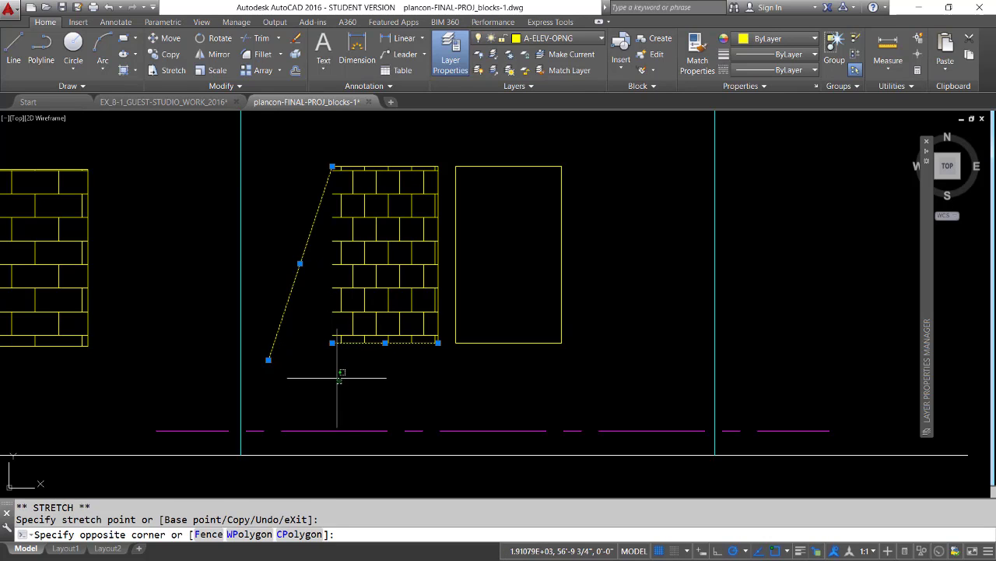
left_click(344, 374)
key("Escape")
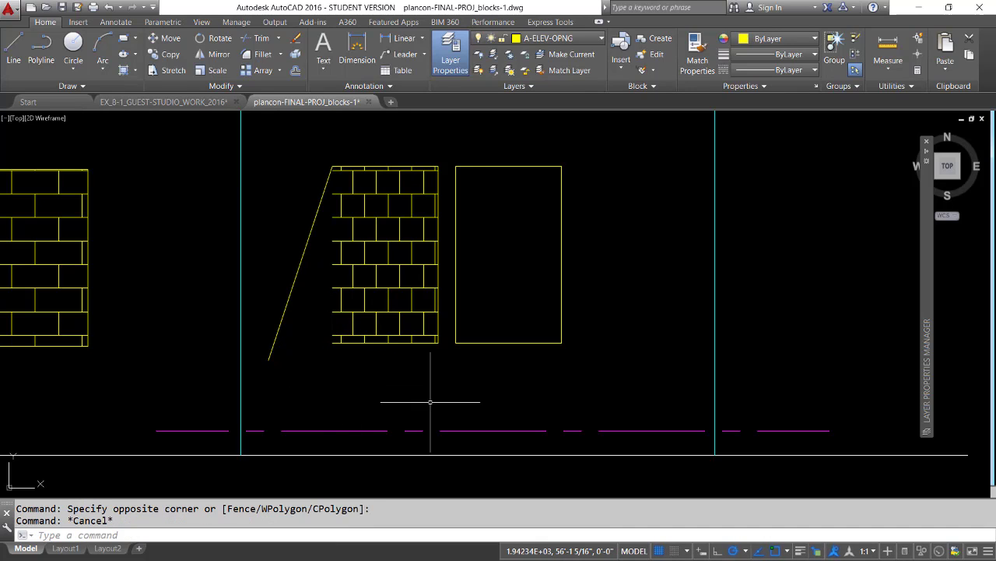
- Undo the last two grip edits on the hatched window's edges
type("U")
key("Return")
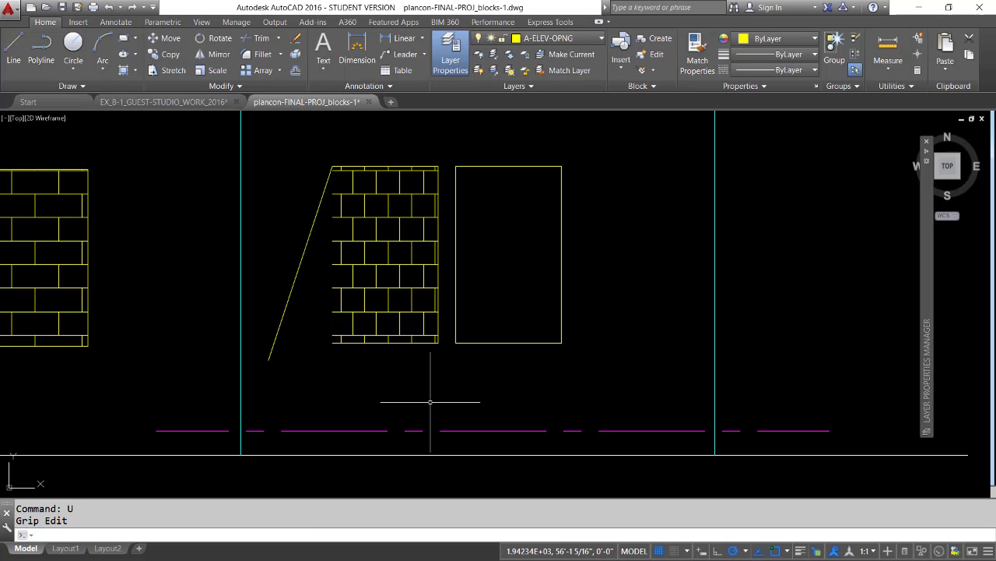
type("u")
key("Return")
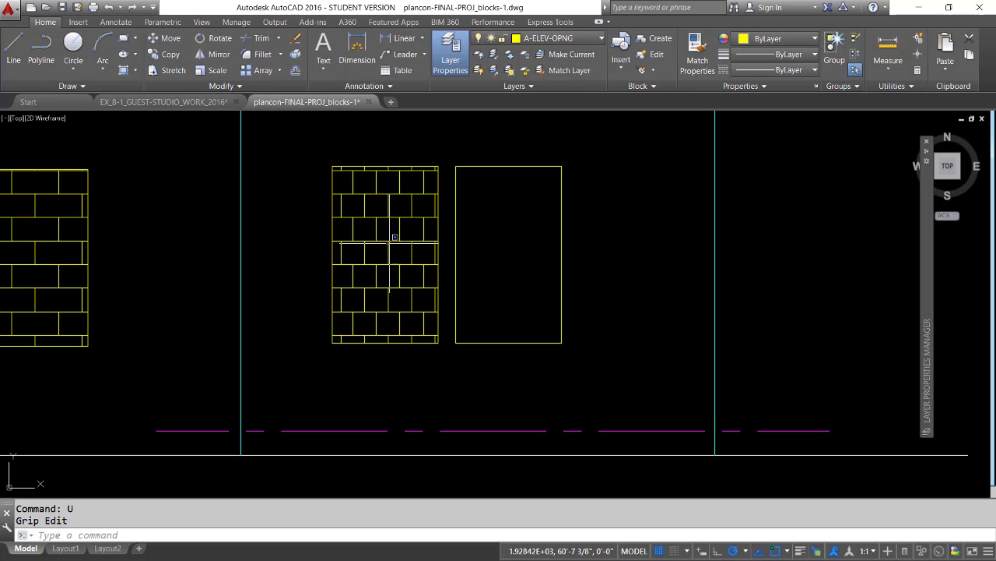
- Inspect the nonassociative window hatch's boundary grips, and review the hatched elevations in the EX_8-1_GUEST-STUDIO_WORK_2016 drawing
left_click(395, 237)
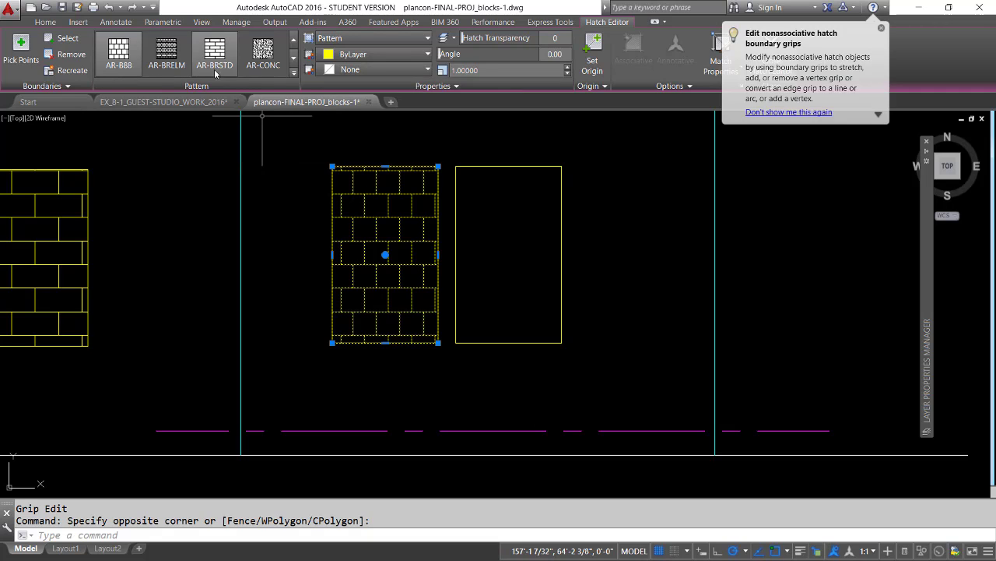
left_click(882, 29)
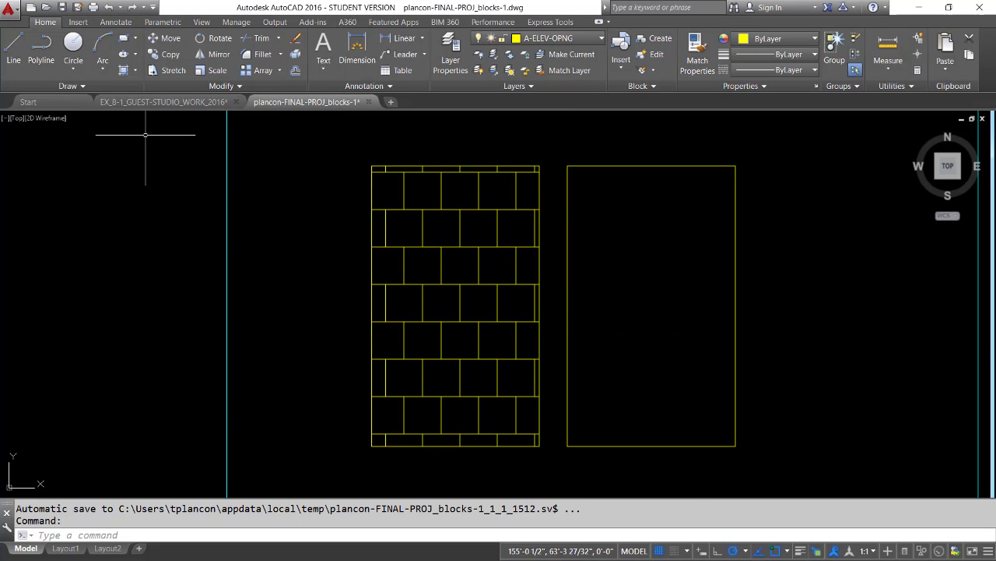
left_click(164, 102)
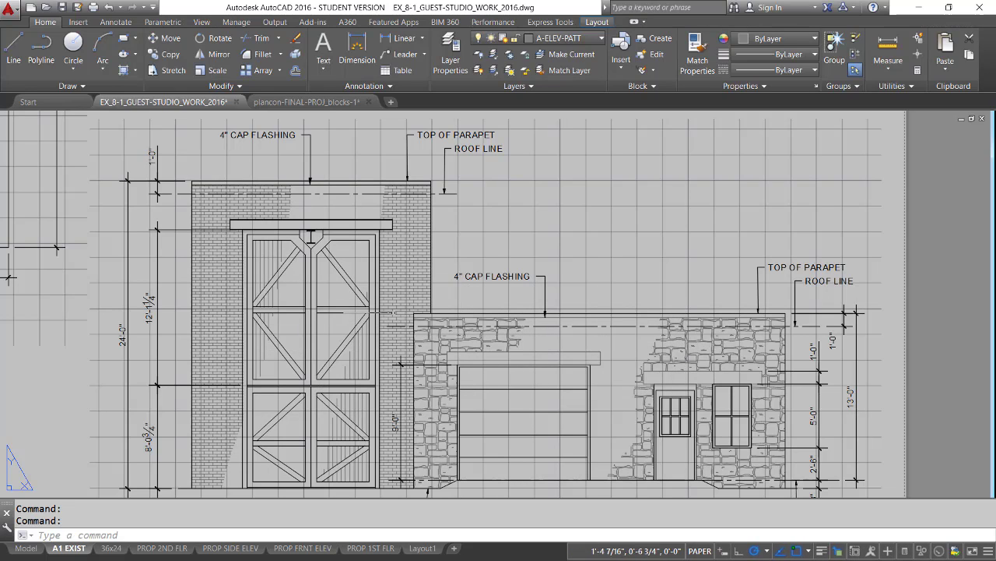
left_click(315, 102)
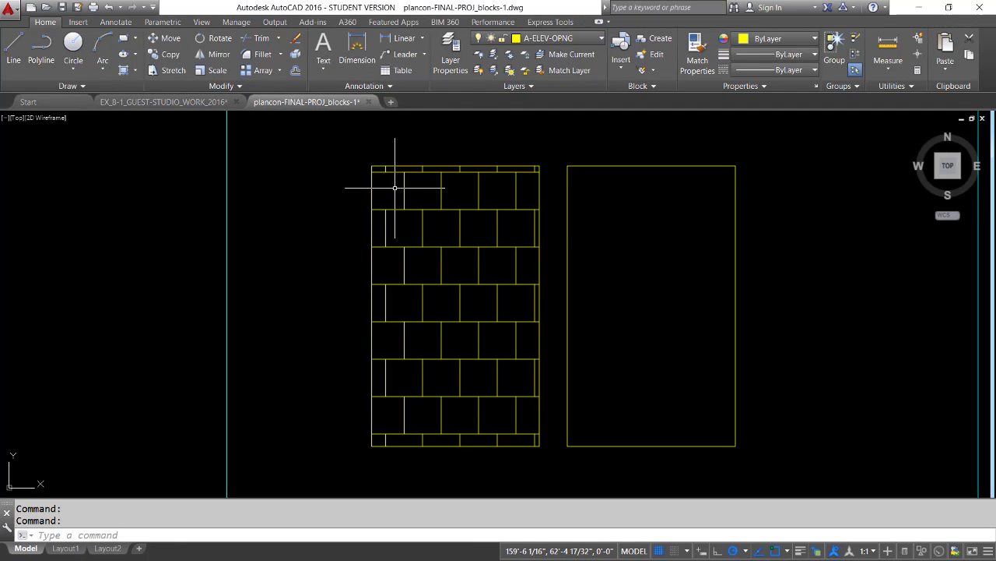
- Erase the brick-hatched practice shape and its five boundary lines below the right-hand elevation
type("z")
key("Return")
type("e")
key("Return")
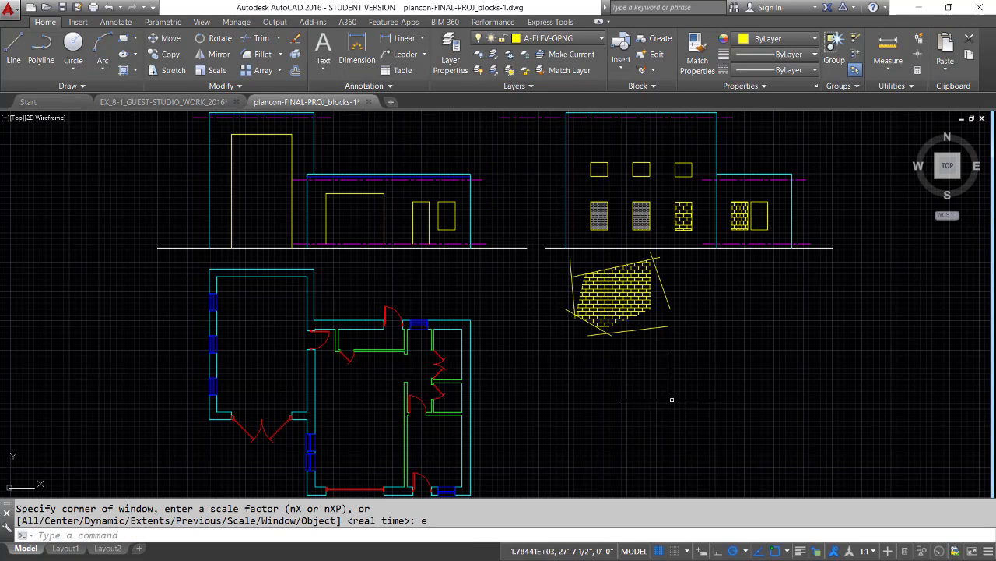
type("e")
key("Return")
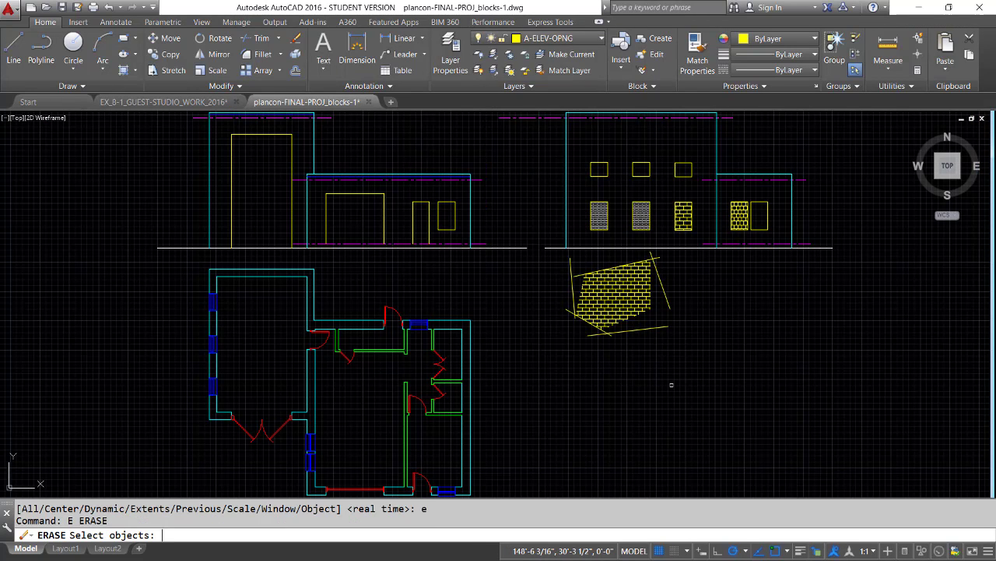
left_click(697, 362)
left_click(578, 295)
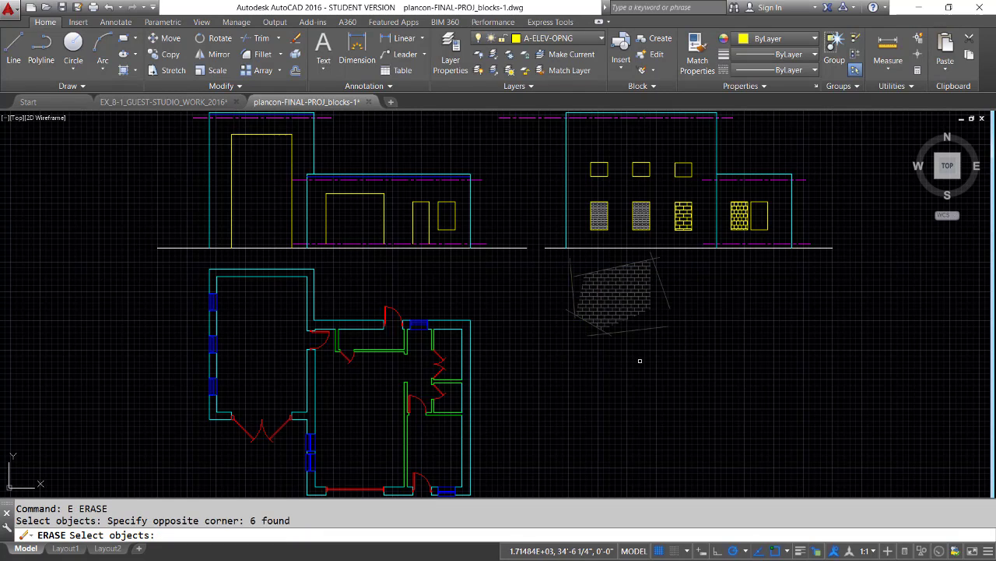
key("Return")
key("Escape")
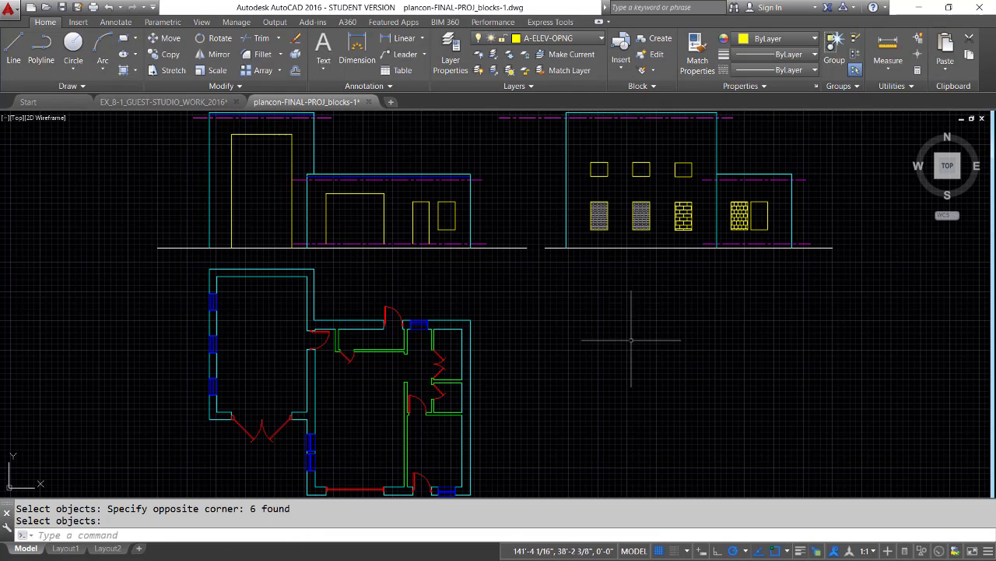
- Erase the practice hatches from the four lower window openings in the right-hand elevation, keeping the window outlines
key("Return")
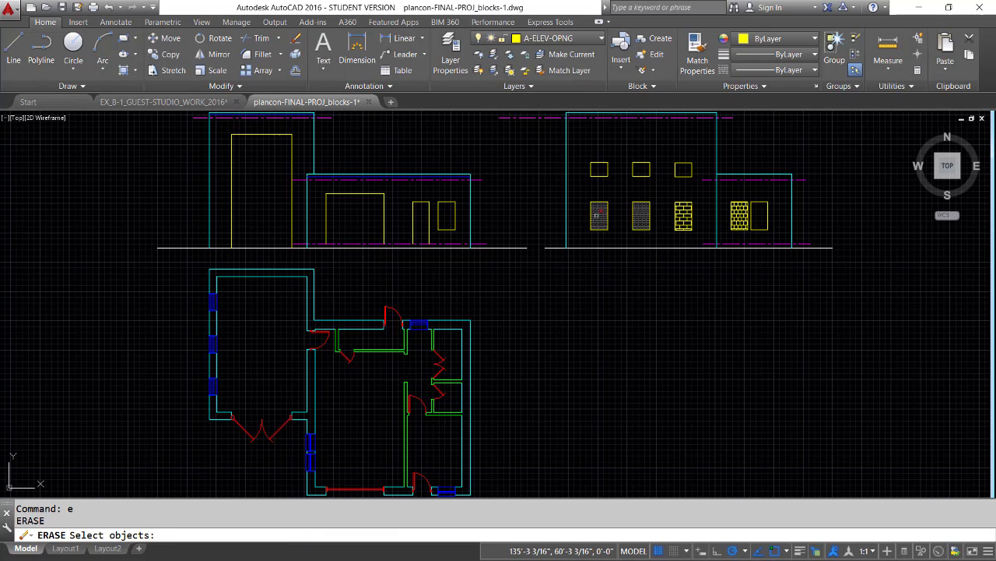
left_click(598, 215)
key("Return")
key("Return")
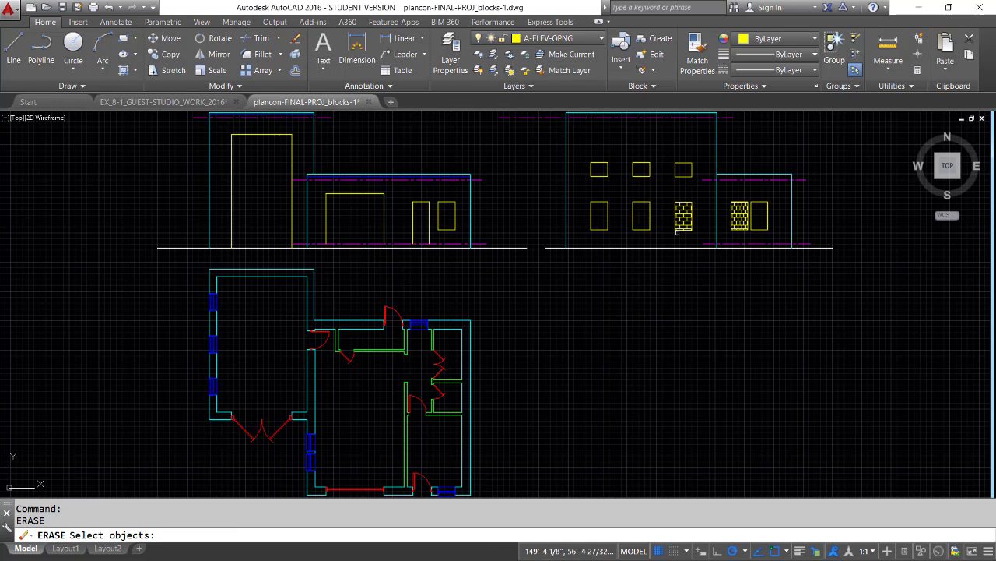
left_click(683, 220)
left_click(749, 223)
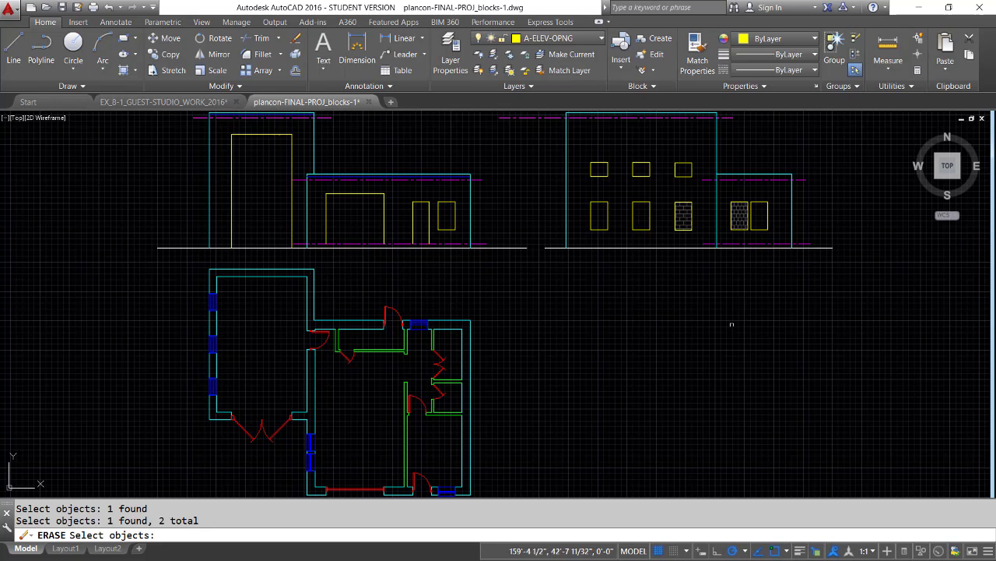
key("Return")
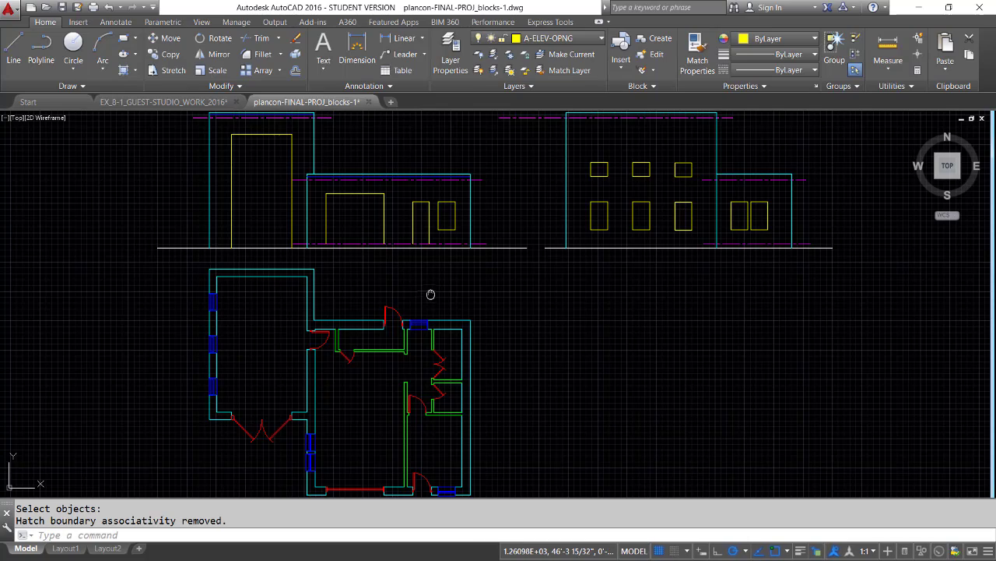
- Compare the unhatched front elevation with the partially hatched brick and stone walls in the EX_8-1_GUEST-STUDIO_WORK_2016 drawing
mouse_move(430, 294)
middle_mouse_down()
mouse_move(540, 351)
mouse_move(576, 394)
mouse_move(571, 414)
mouse_move(568, 405)
middle_mouse_up()
scroll(574, 356, "up", 1)
scroll(516, 355, "up", 1)
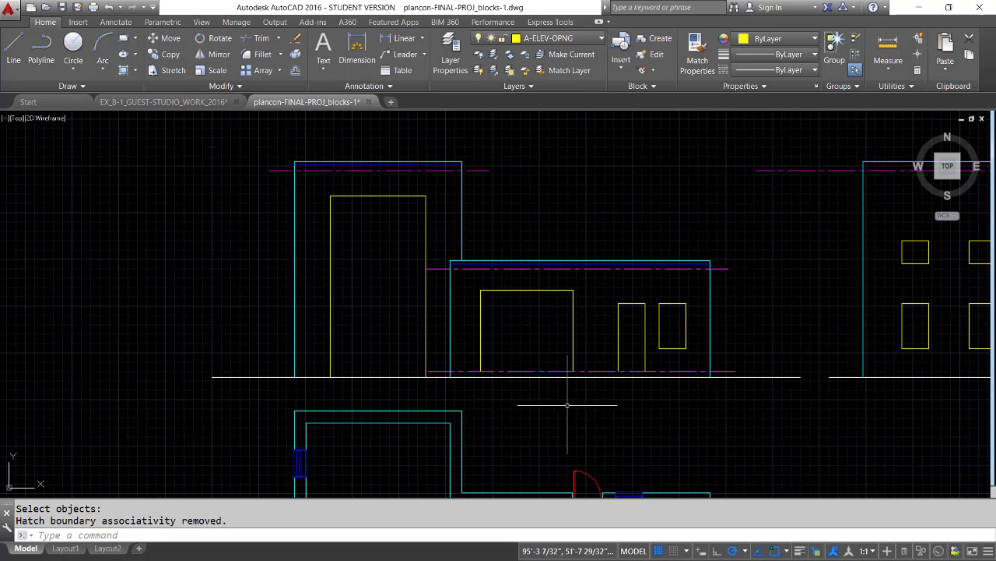
left_click(177, 102)
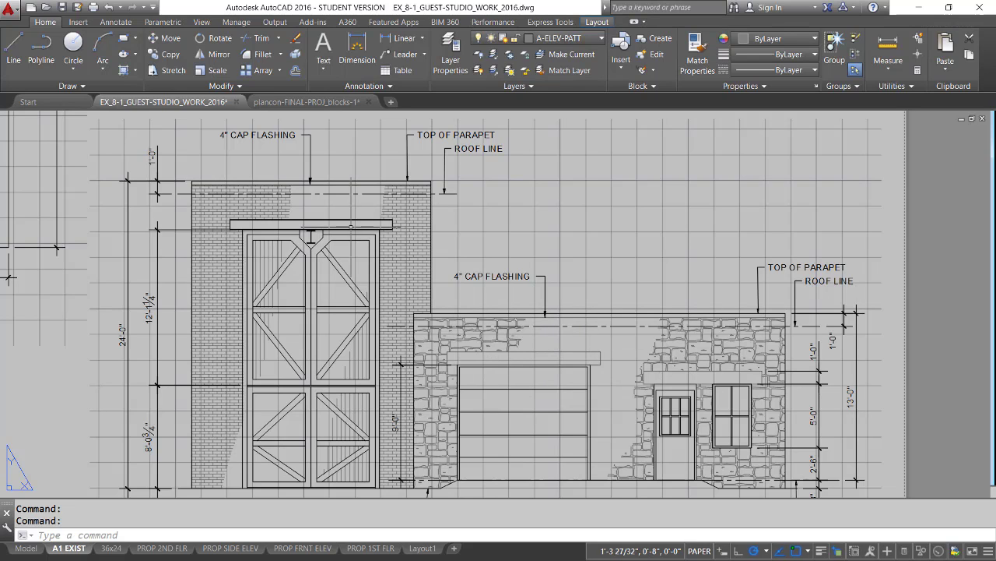
left_click(310, 102)
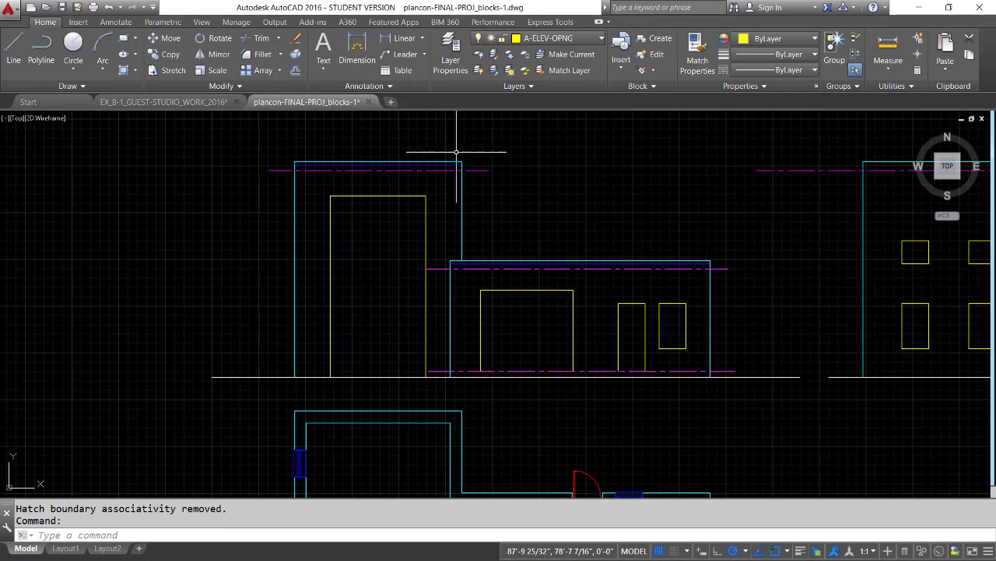
left_click(192, 102)
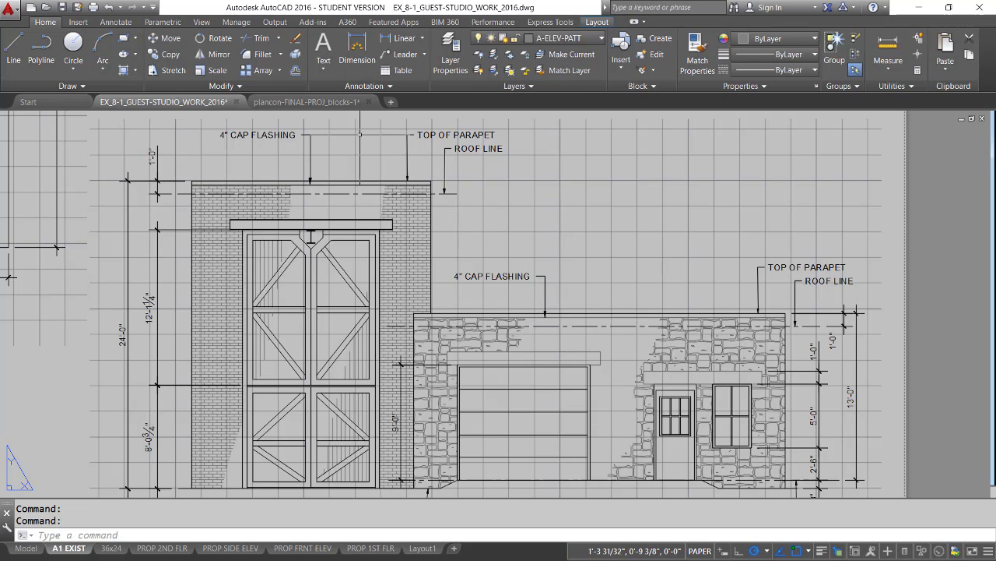
left_click(324, 102)
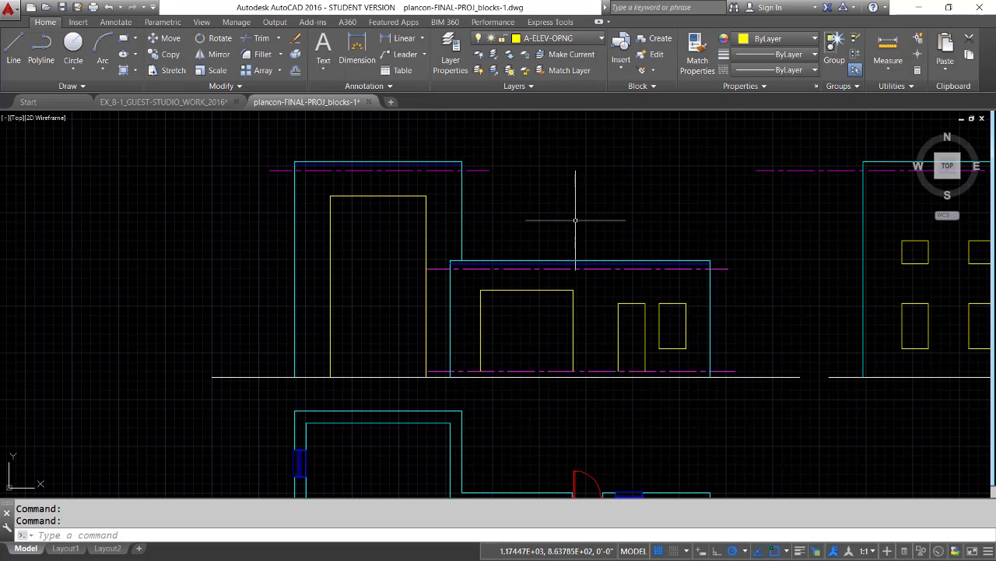
- On the Defpoints layer, with object snap off, draw a zigzag polyline from above the tall block's roof to below its lower-left corner
left_click(602, 39)
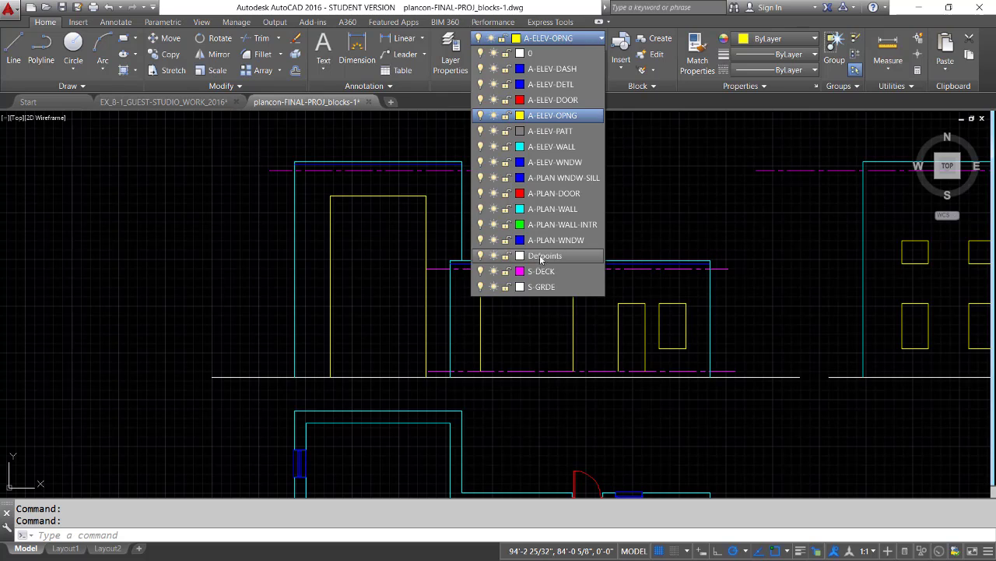
left_click(541, 257)
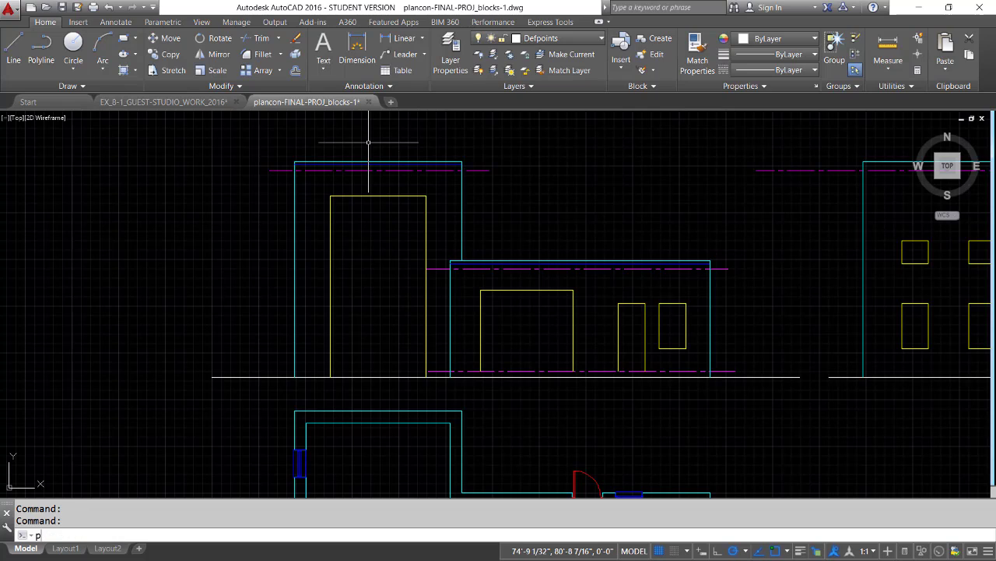
key("Return")
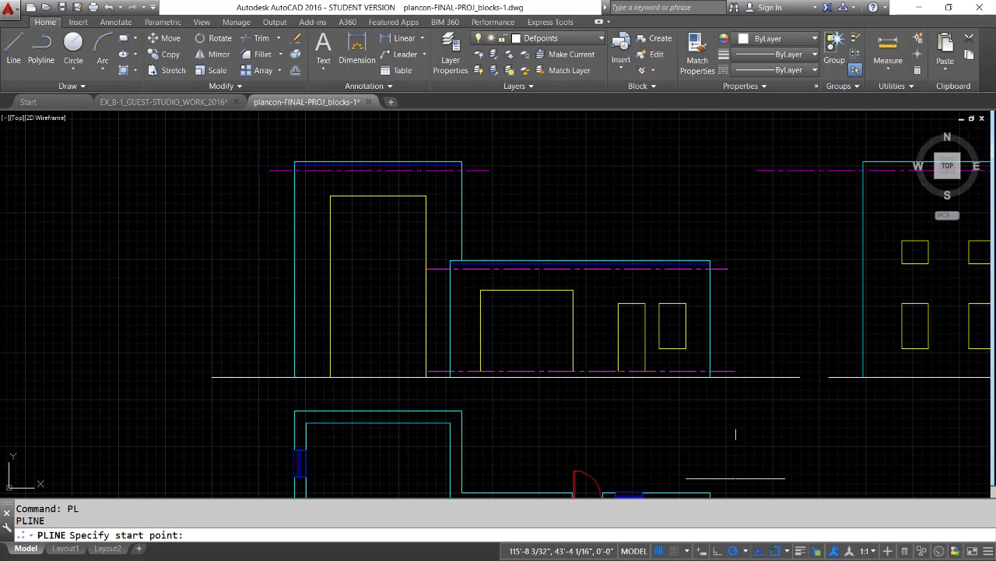
left_click(778, 553)
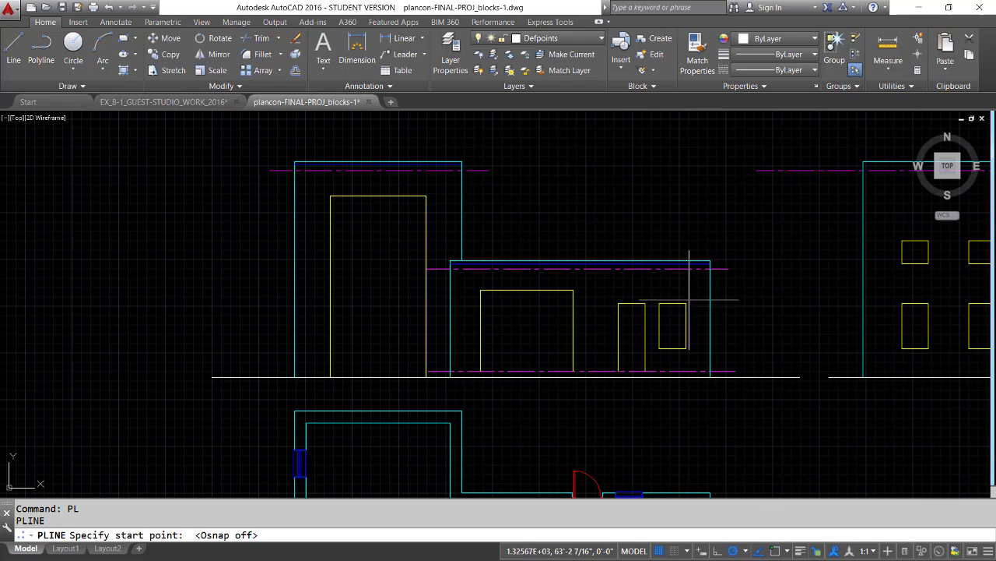
left_click(385, 136)
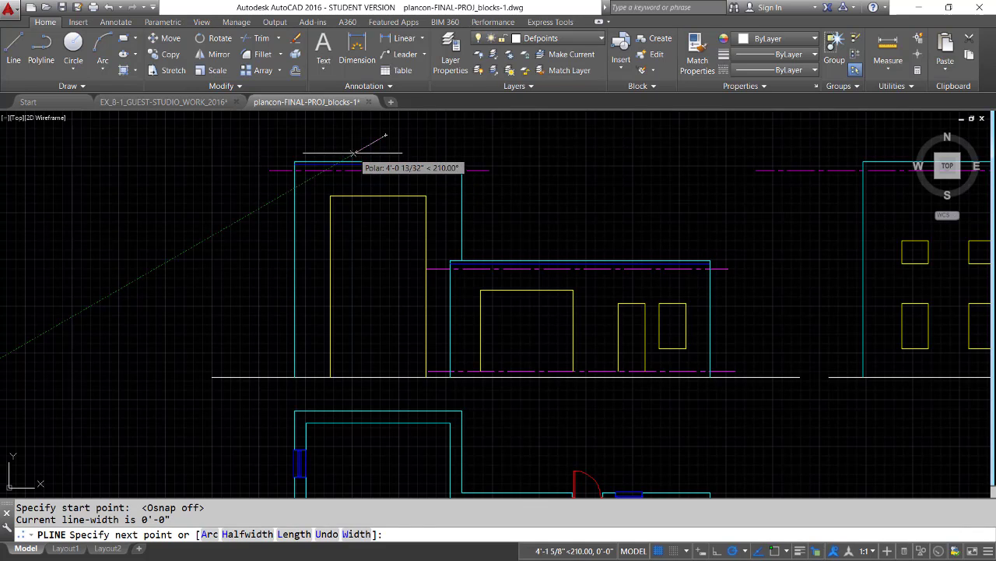
left_click(371, 171)
left_click(346, 197)
left_click(360, 224)
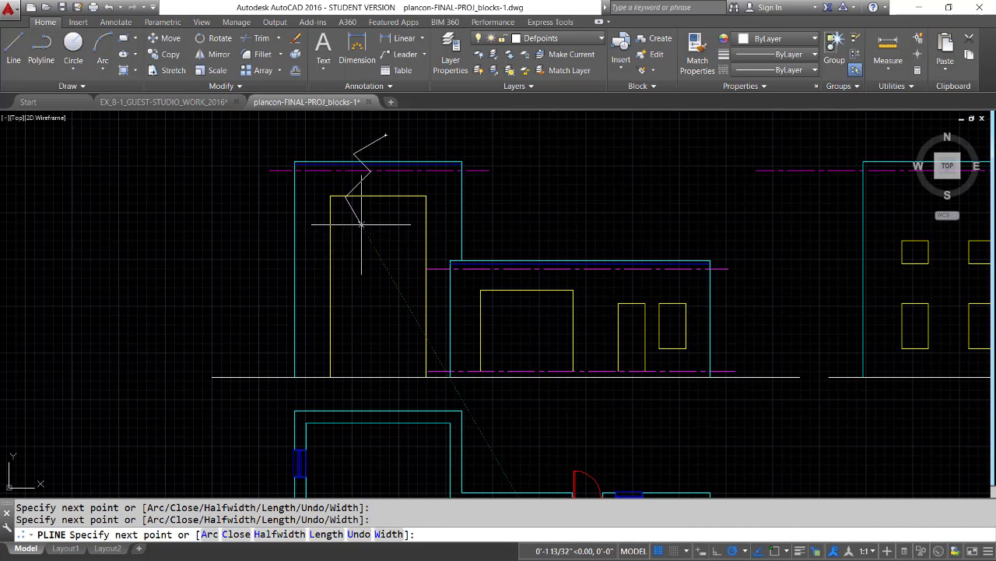
left_click(335, 250)
left_click(368, 269)
left_click(319, 299)
left_click(350, 328)
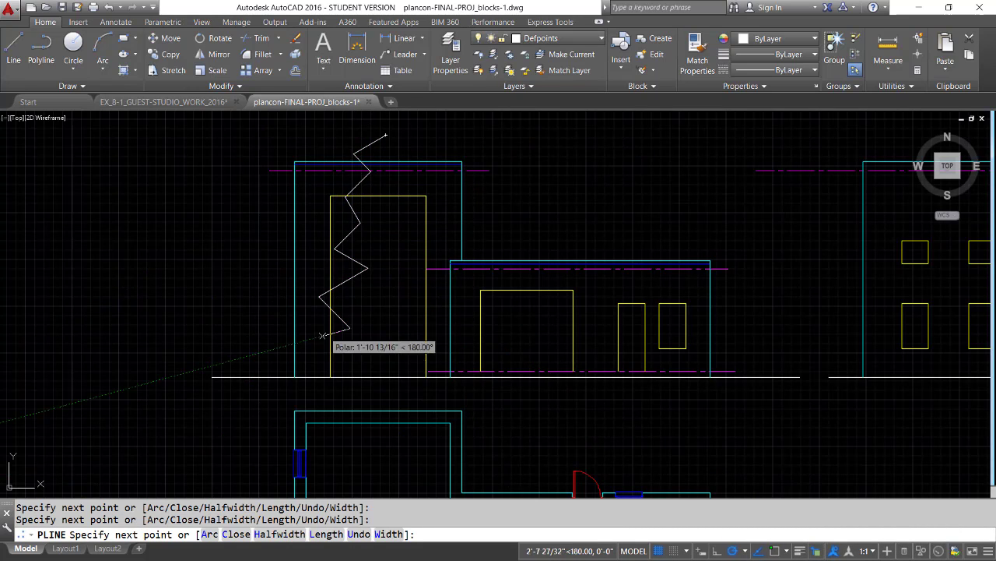
left_click(304, 341)
left_click(313, 372)
left_click(281, 390)
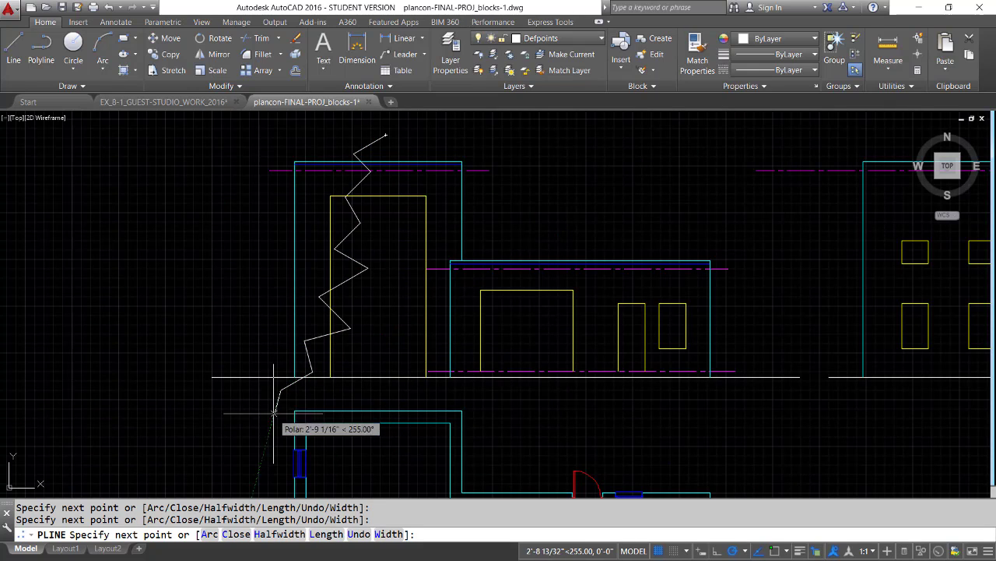
key("Return")
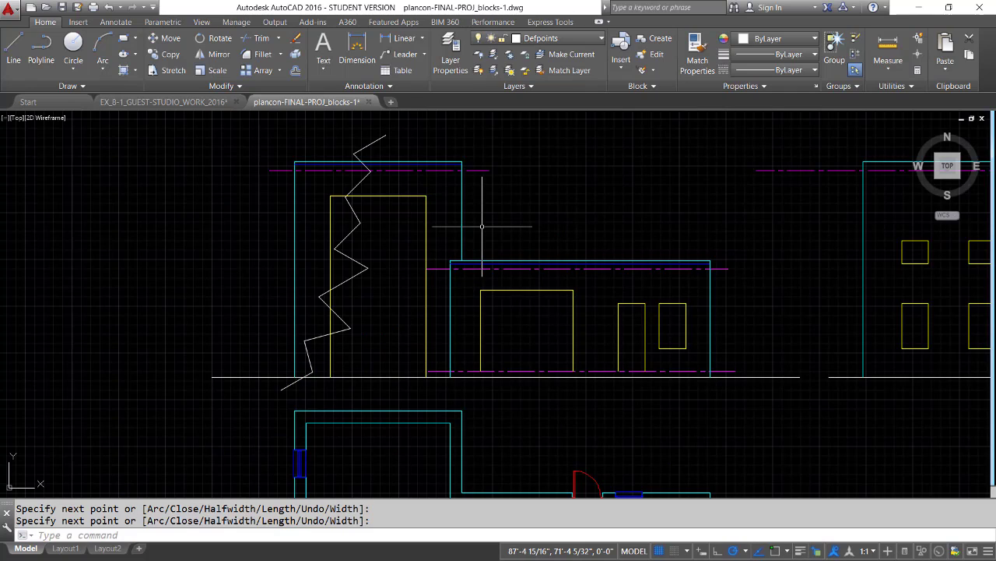
- Convert the zigzag polyline across the tall block into a smooth curve using the polyline edit Spline option
type("pe")
key("Return")
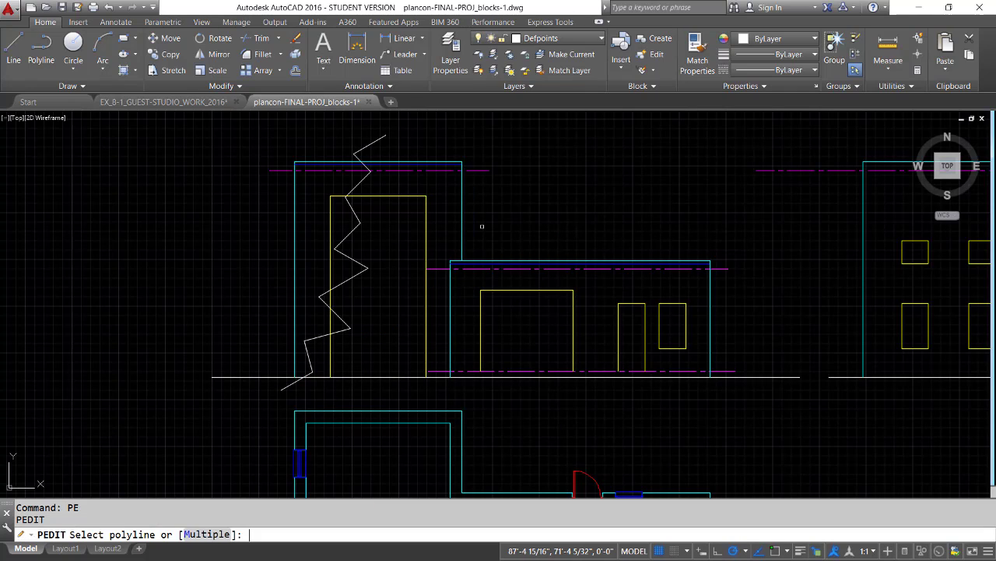
left_click(352, 230)
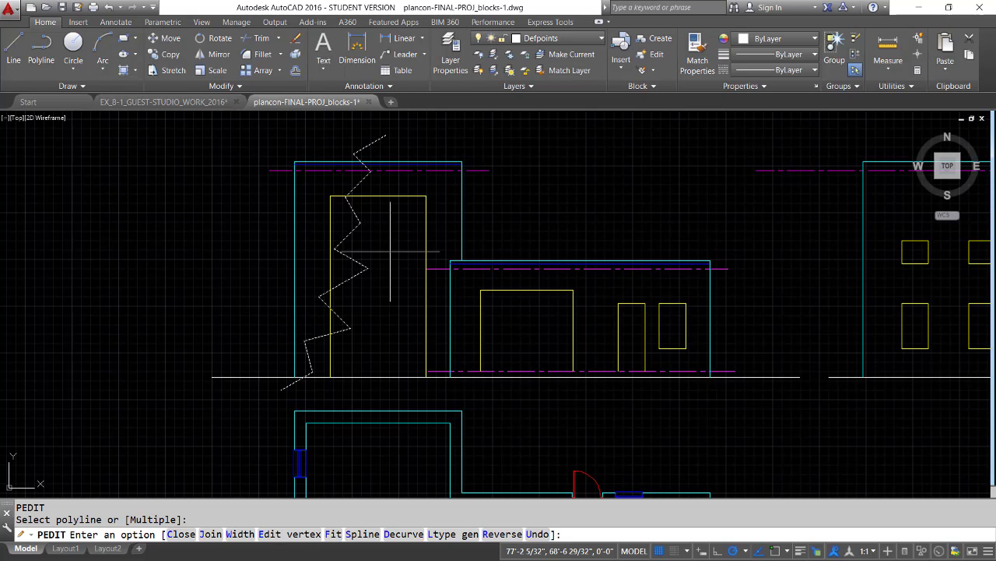
left_click(349, 534)
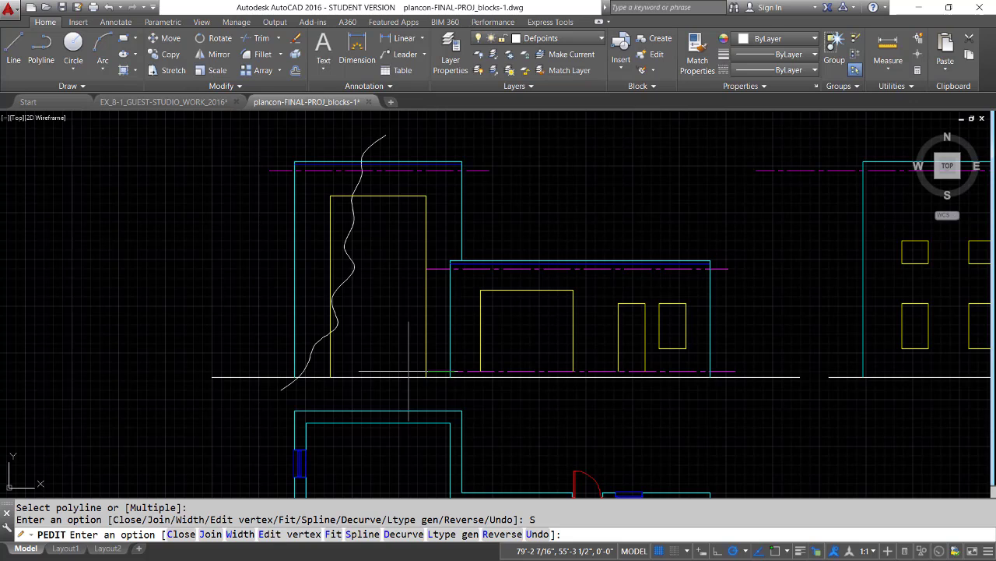
key("Return")
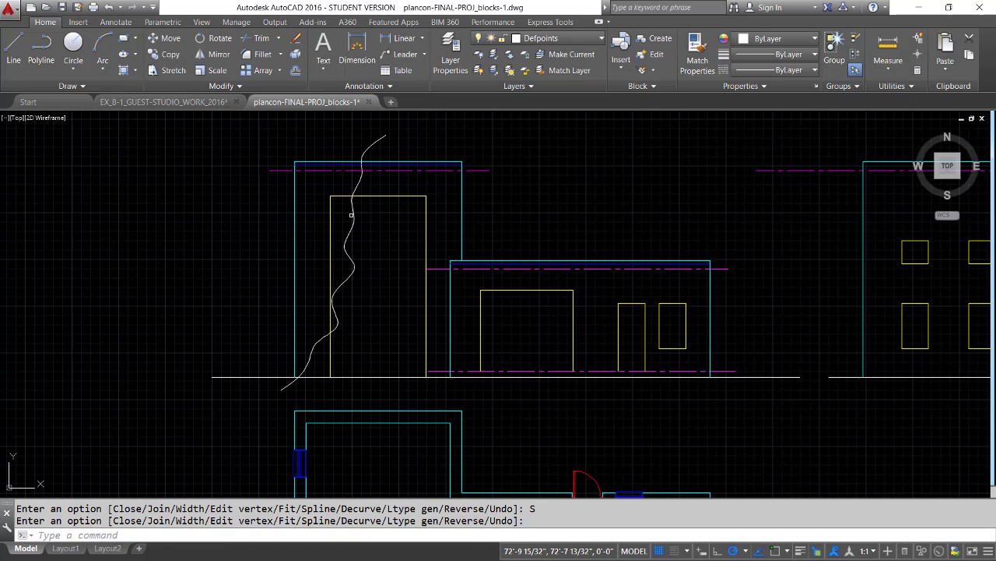
- Reshape the curved break line by stretching three of its upper control points and one near the base outward for stronger waves
left_click(355, 217)
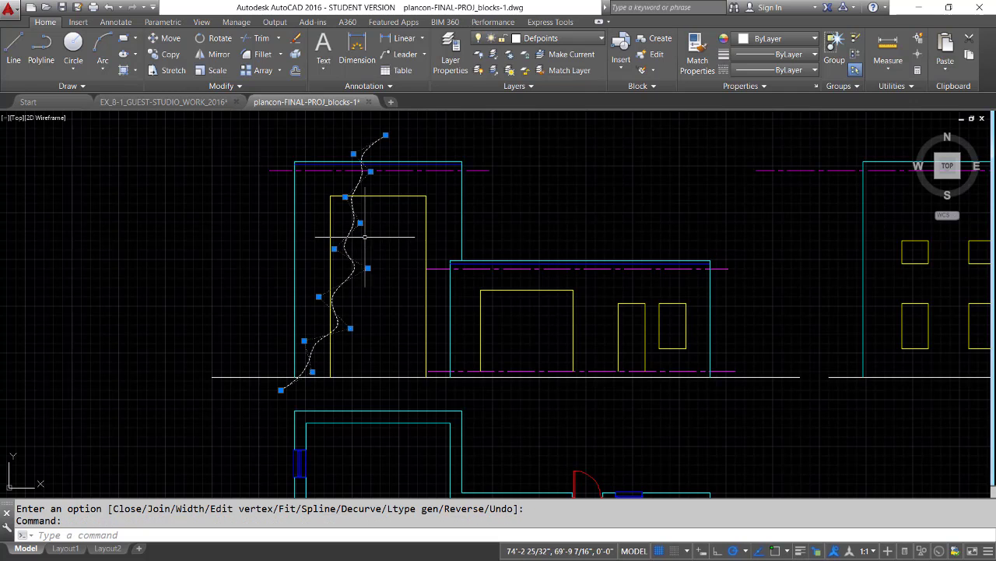
left_click(361, 222)
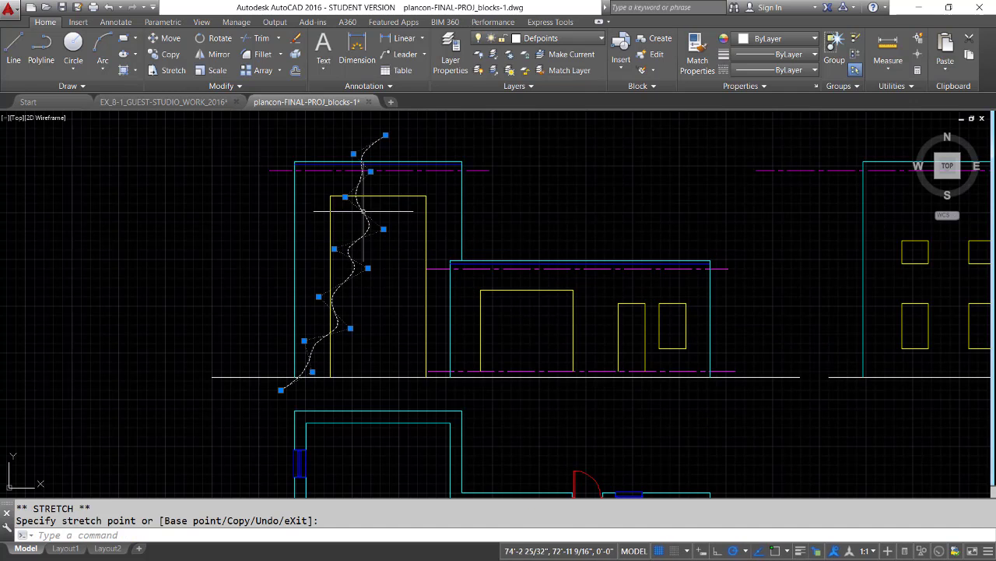
left_click(345, 197)
left_click(331, 189)
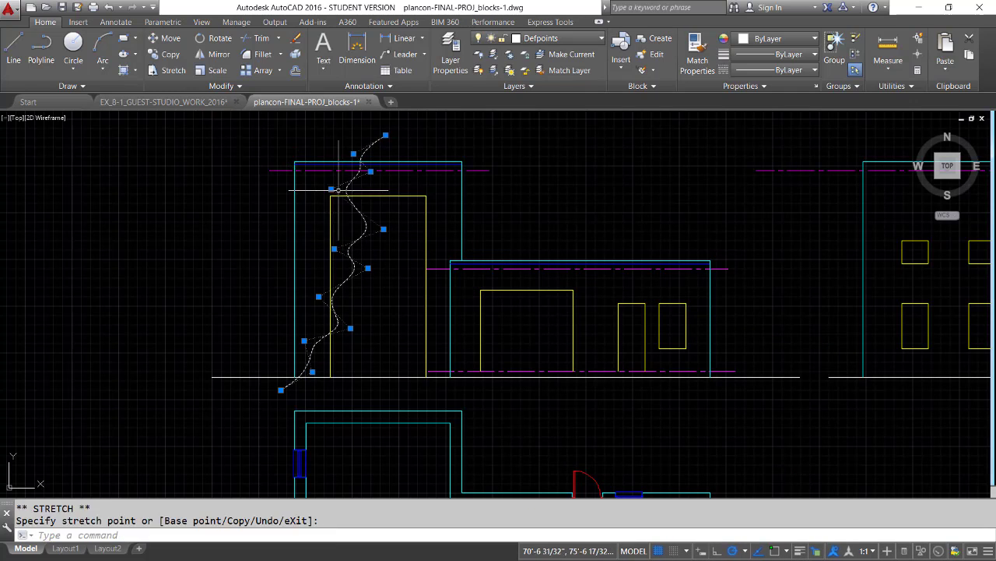
left_click(371, 171)
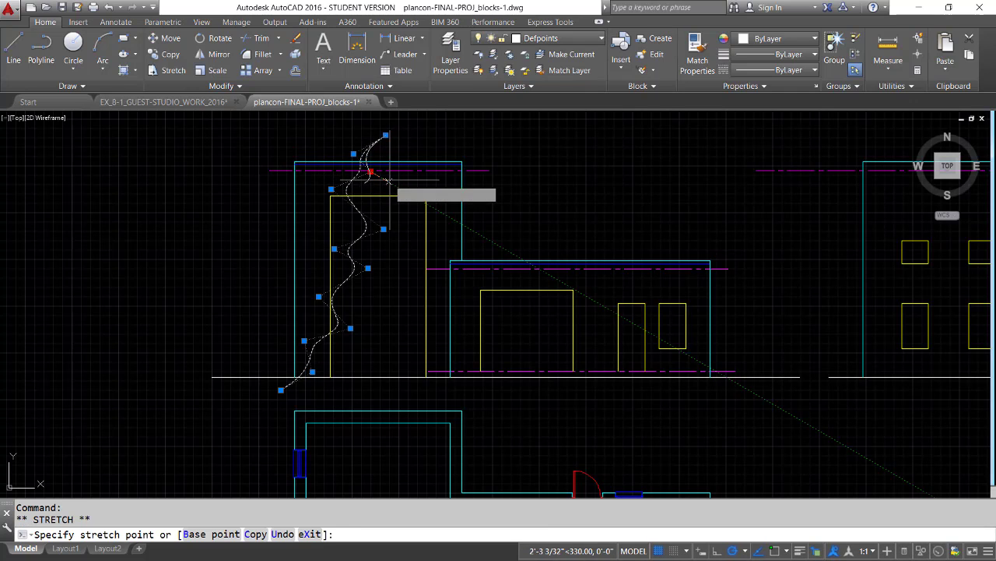
left_click(388, 181)
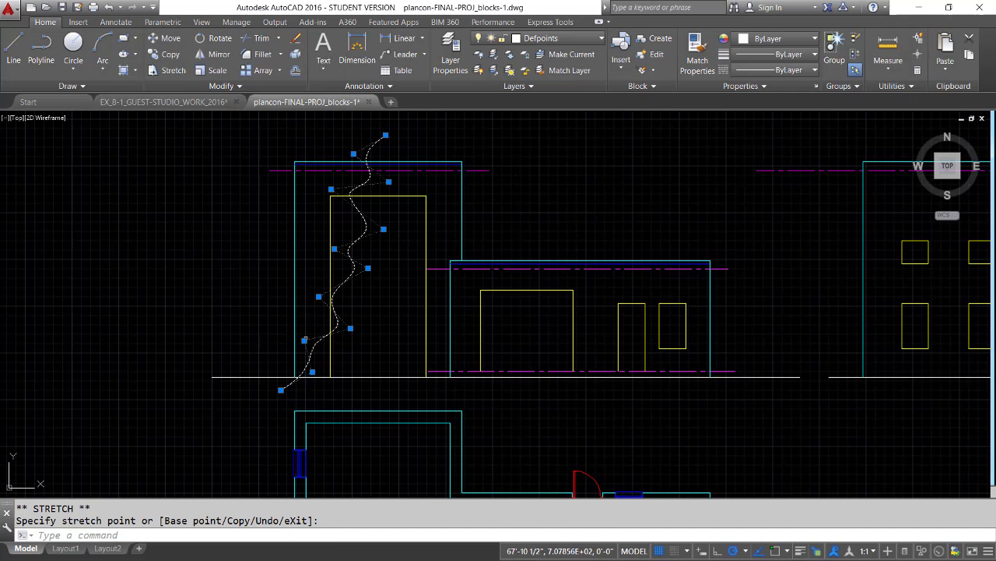
left_click(291, 341)
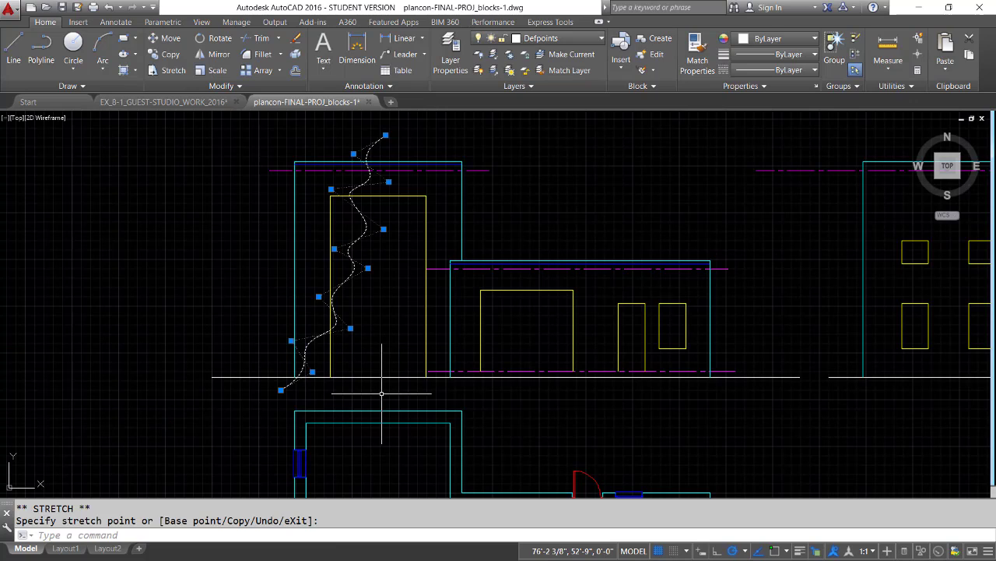
type("pe")
key("Return")
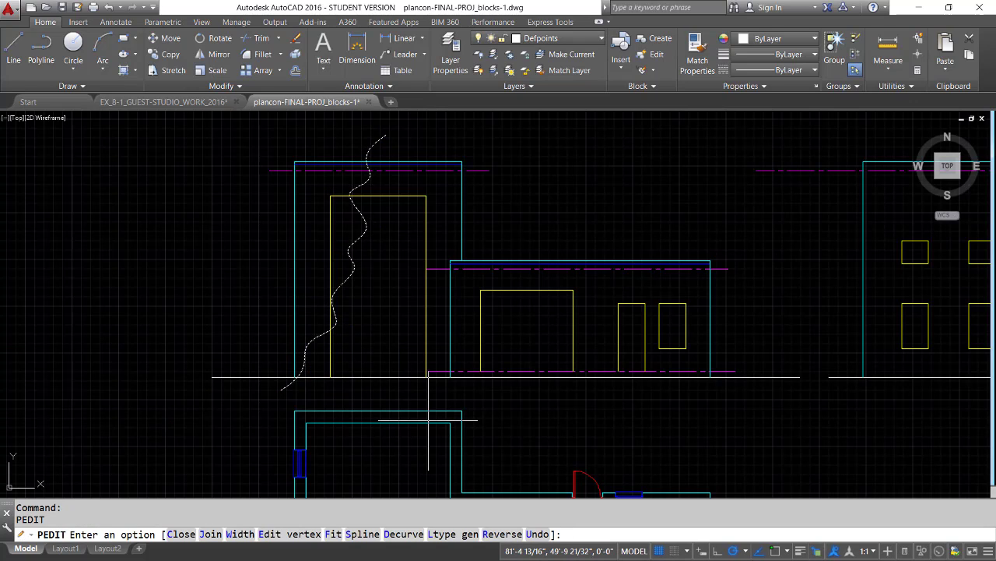
key("Return")
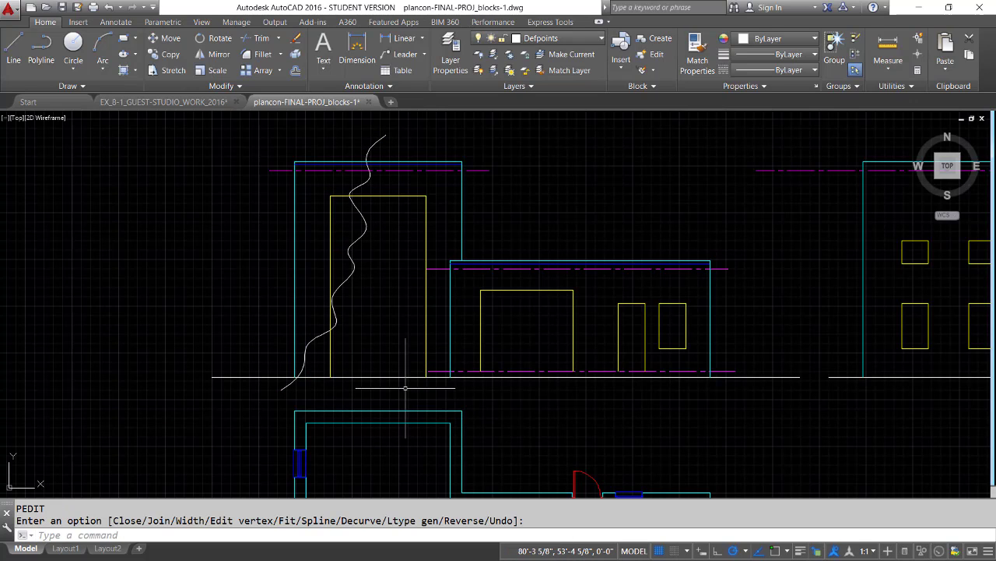
- Copy the curved break line three times: once along the tall block's right side and twice across the lower block
type("cp")
key("Return")
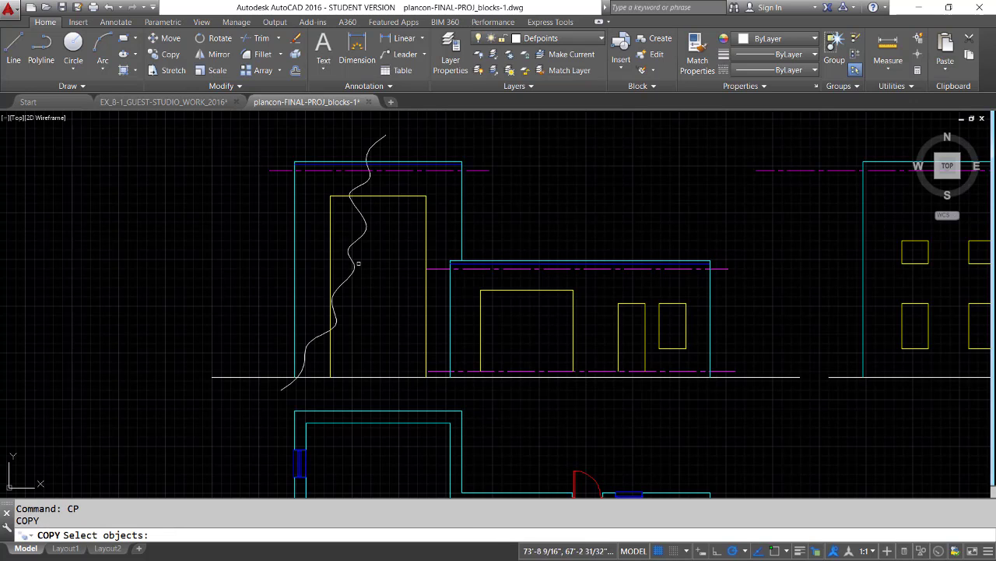
left_click(355, 262)
key("Return")
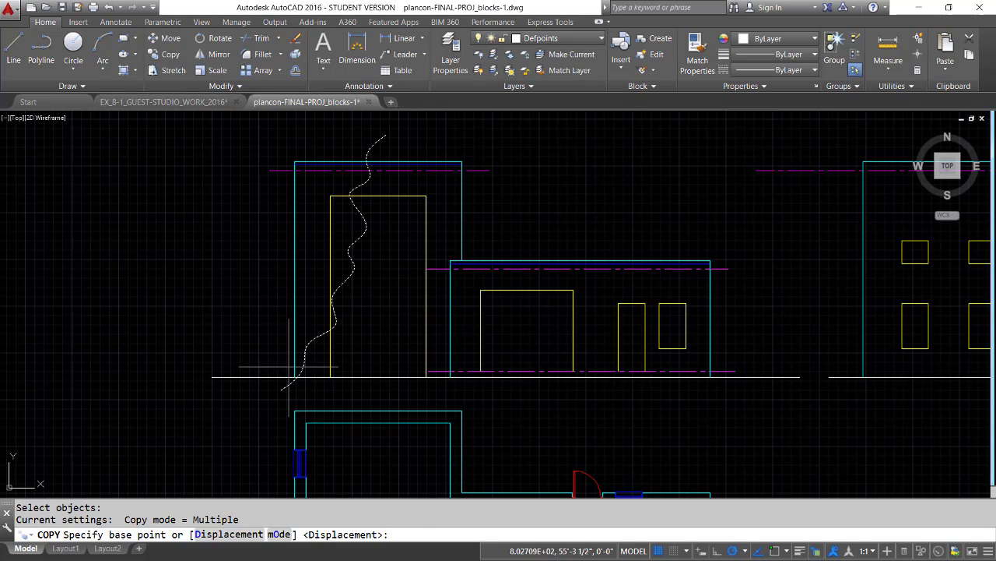
left_click(182, 253)
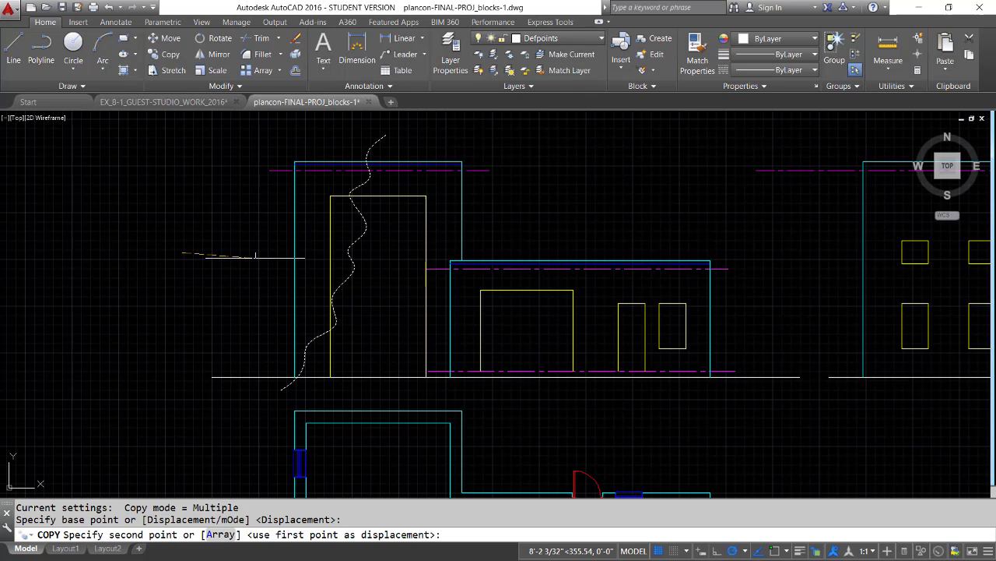
left_click(255, 256)
left_click(354, 264)
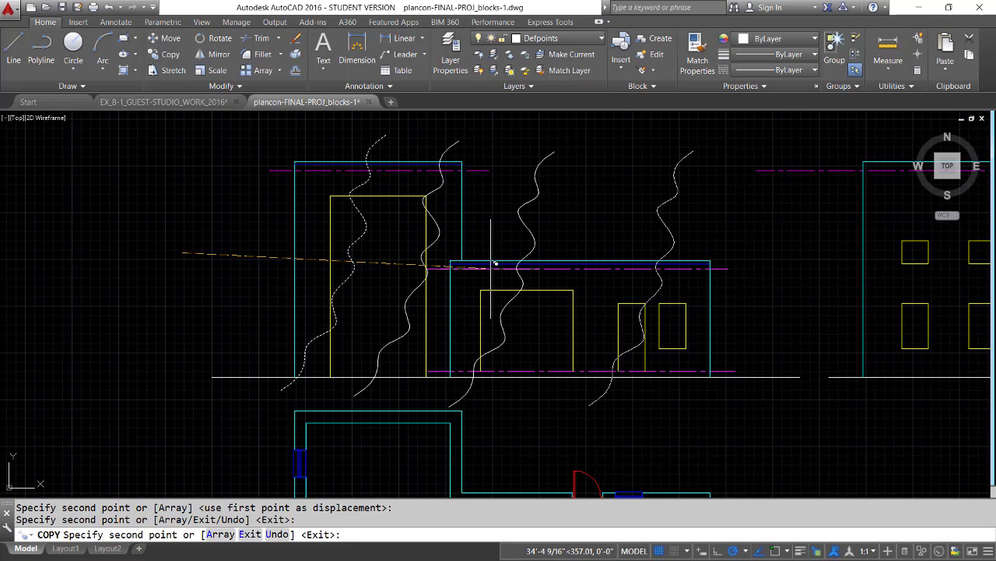
left_click(493, 265)
key("Return")
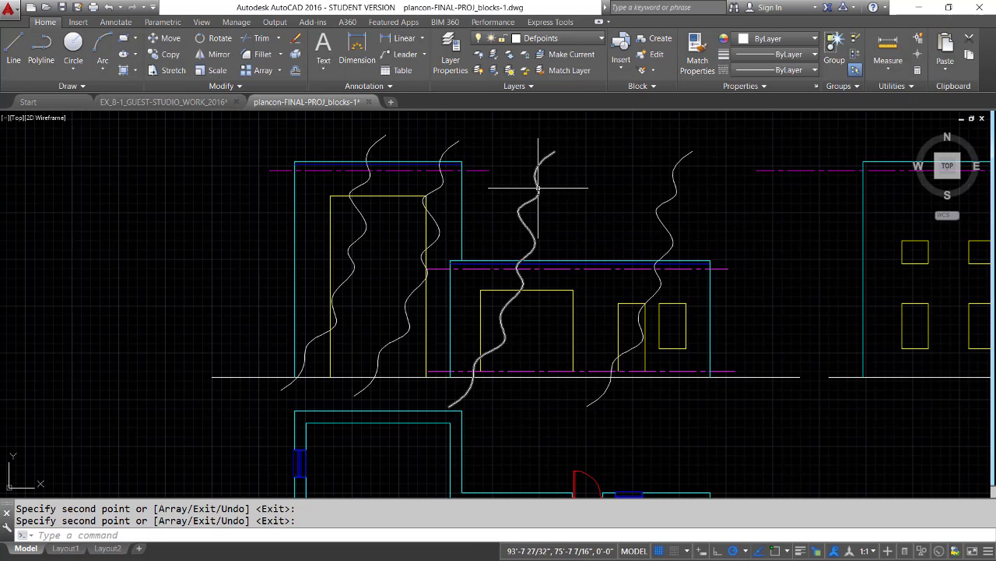
- Make A-ELEV-PATT the current layer
left_click(601, 39)
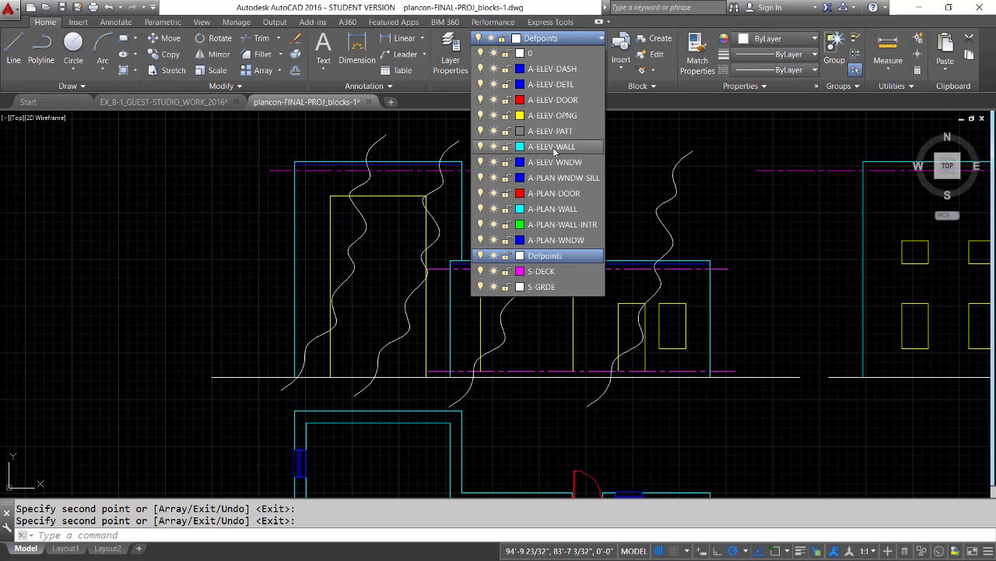
left_click(549, 131)
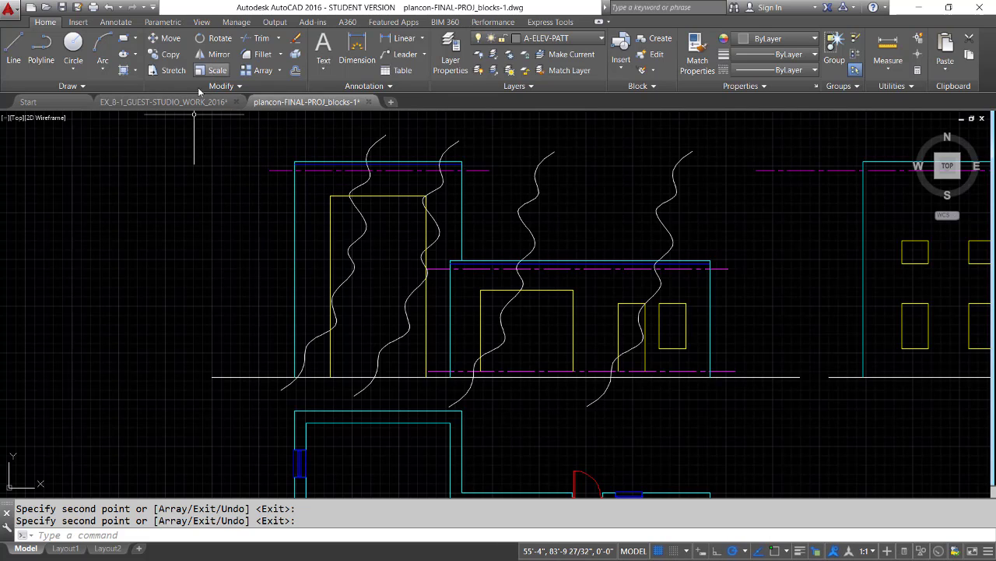
left_click(137, 71)
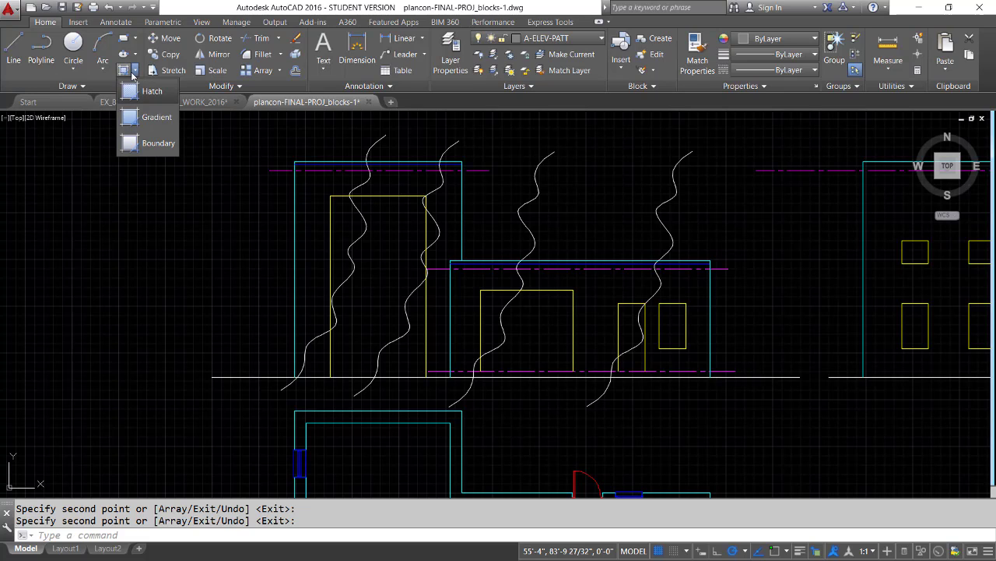
left_click(149, 95)
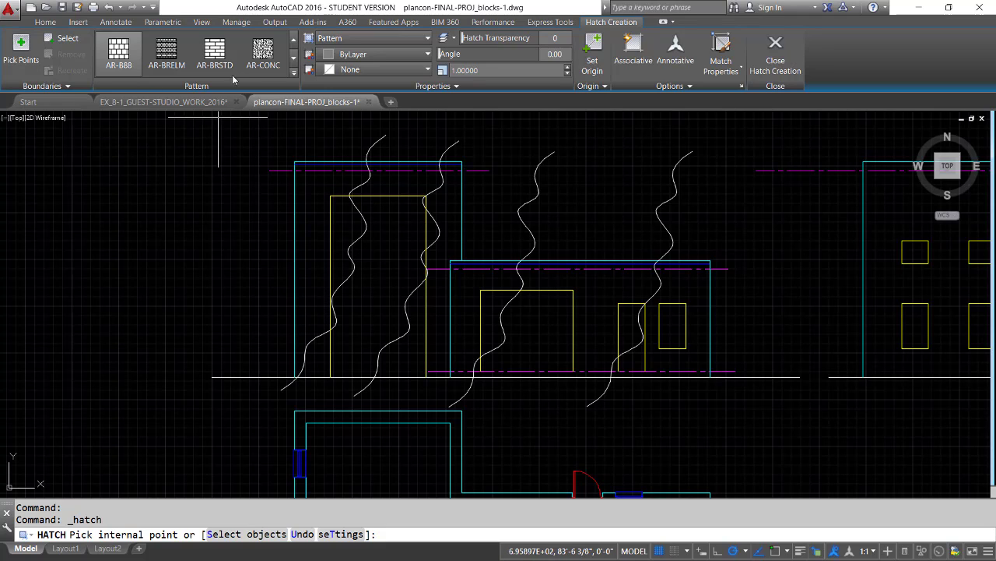
left_click(210, 54)
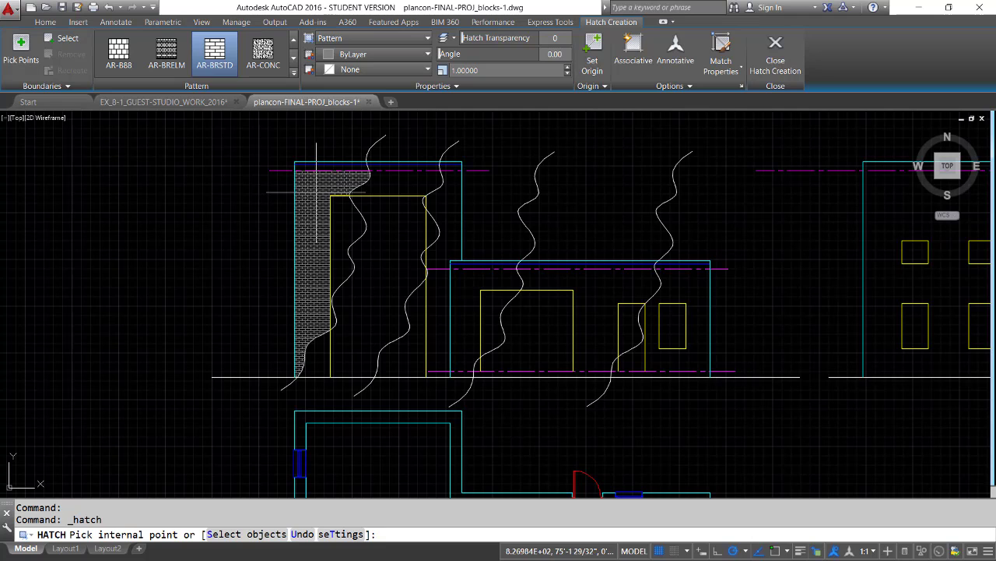
key("Escape")
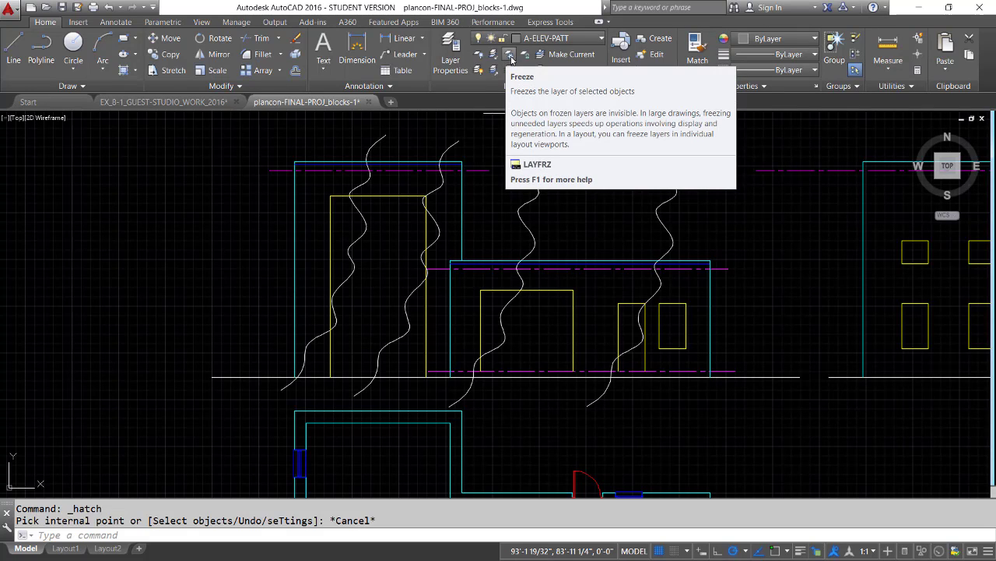
- Freeze the S-DECK layer by picking the magenta dash-dot line below the lower block's roof
left_click(554, 41)
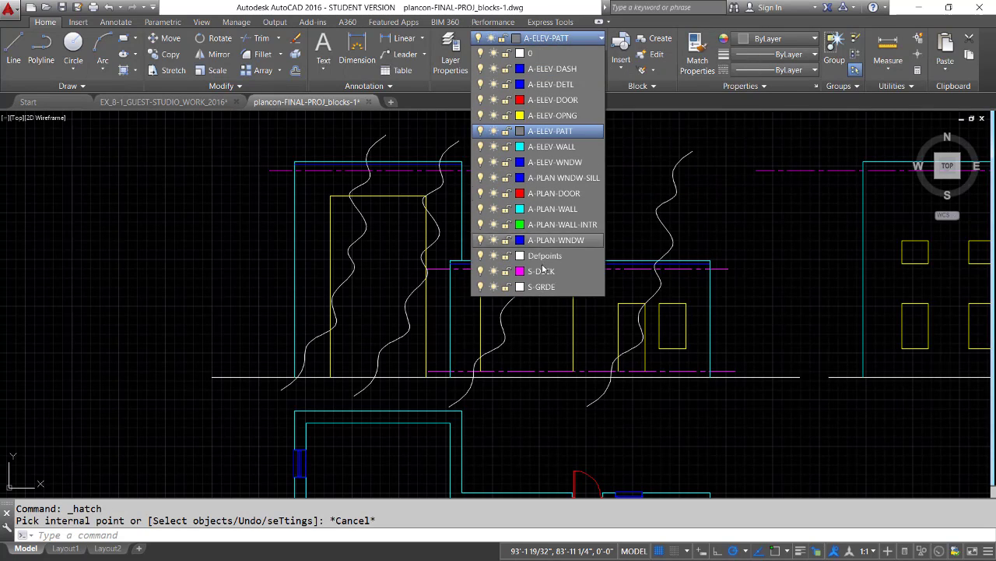
left_click(624, 149)
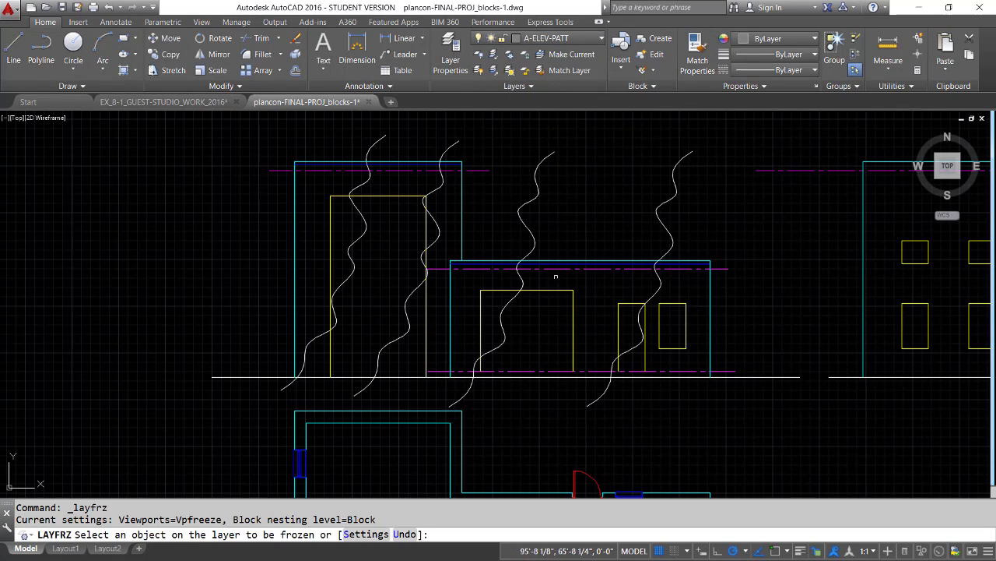
left_click(569, 268)
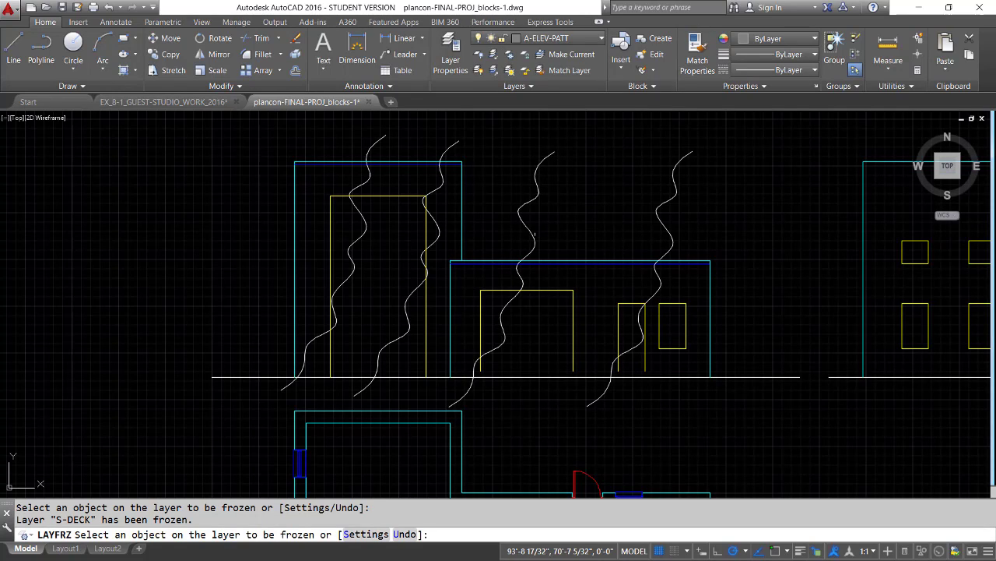
key("Return")
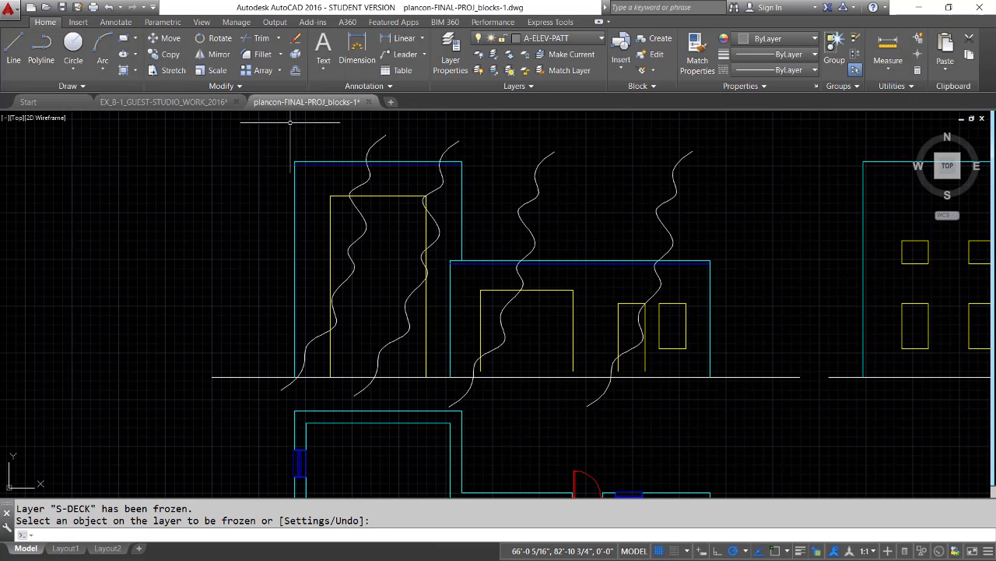
- Hatch the tall block's two outer wall areas, bounded by the curved break lines, with the AR-BRSTD brick pattern
left_click(134, 70)
left_click(154, 91)
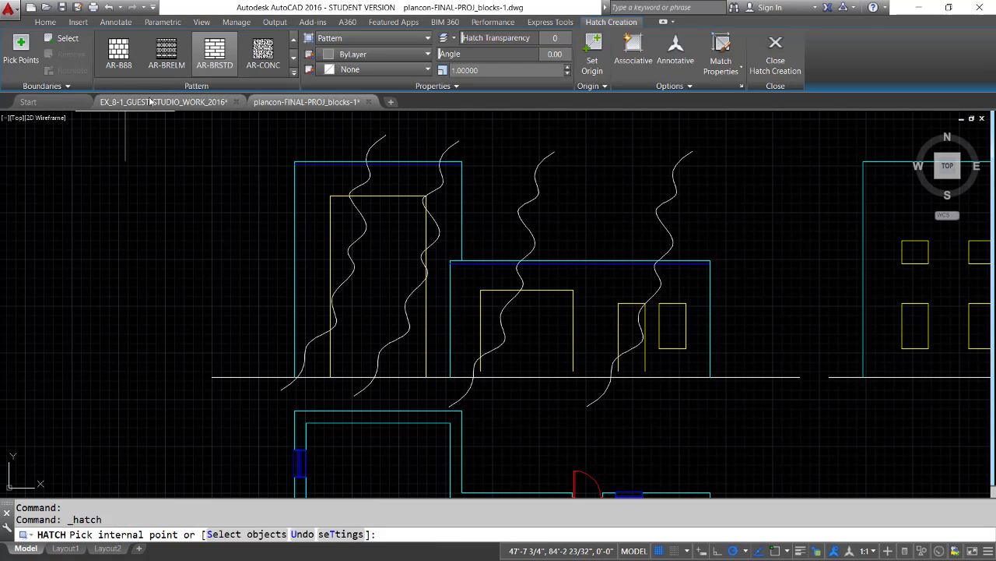
left_click(215, 50)
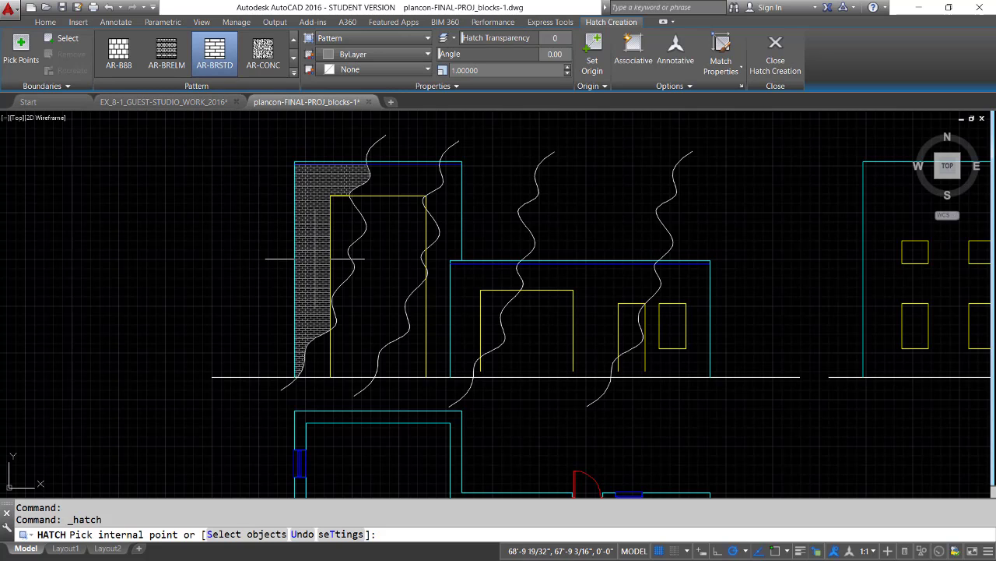
left_click(314, 259)
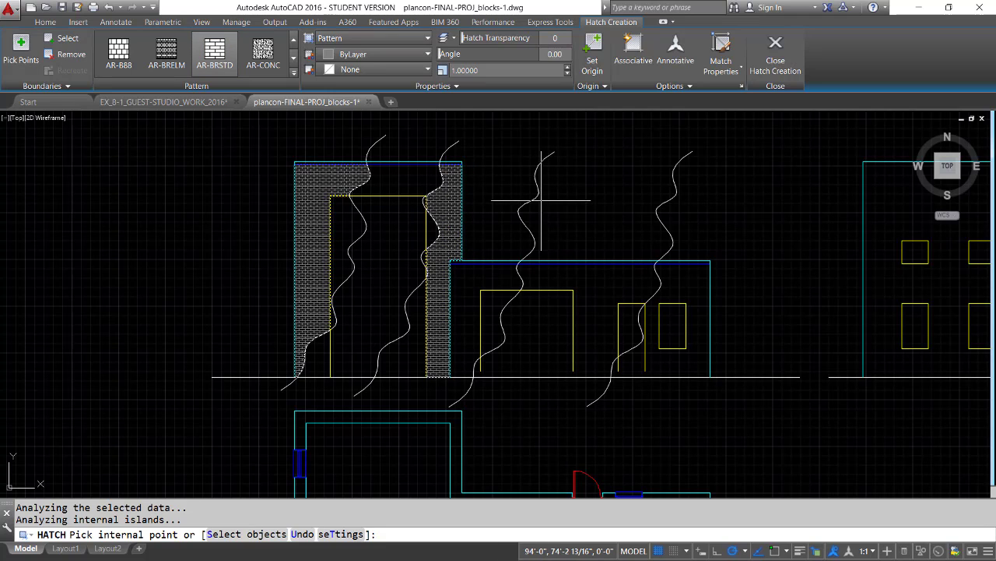
key("Return")
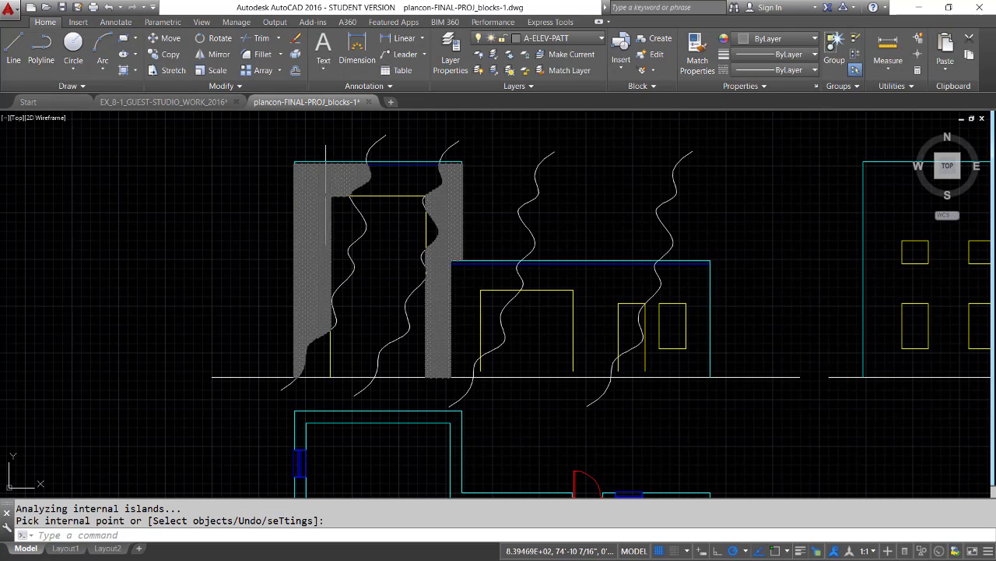
left_click(301, 231)
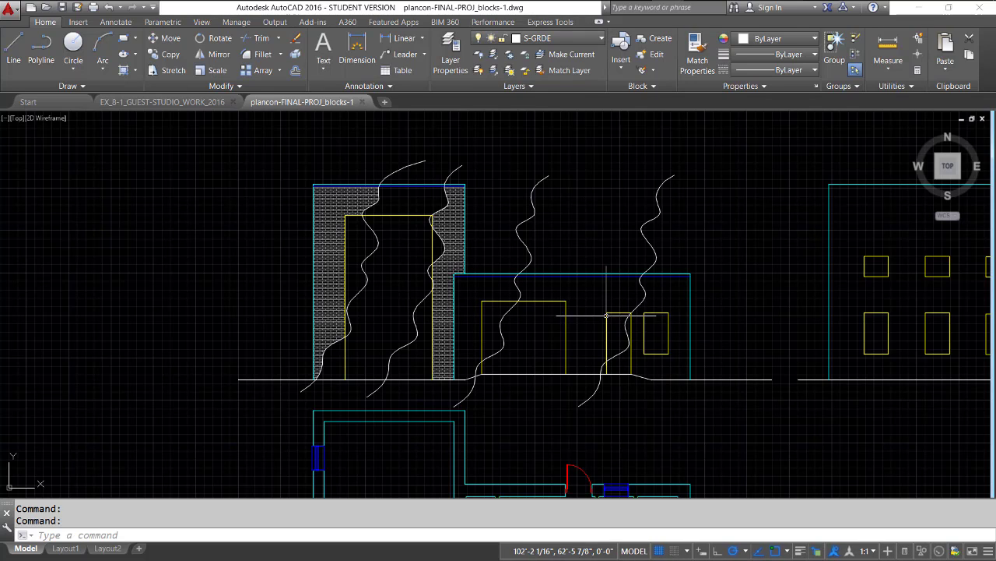
- Consult the elevation in EX_8-1_GUEST-STUDIO_WORK_2016, and hatch the lower block's two outer wall areas in plancon-FINAL-PROJ_blocks-1 with the AR-B88 pattern
left_click(170, 102)
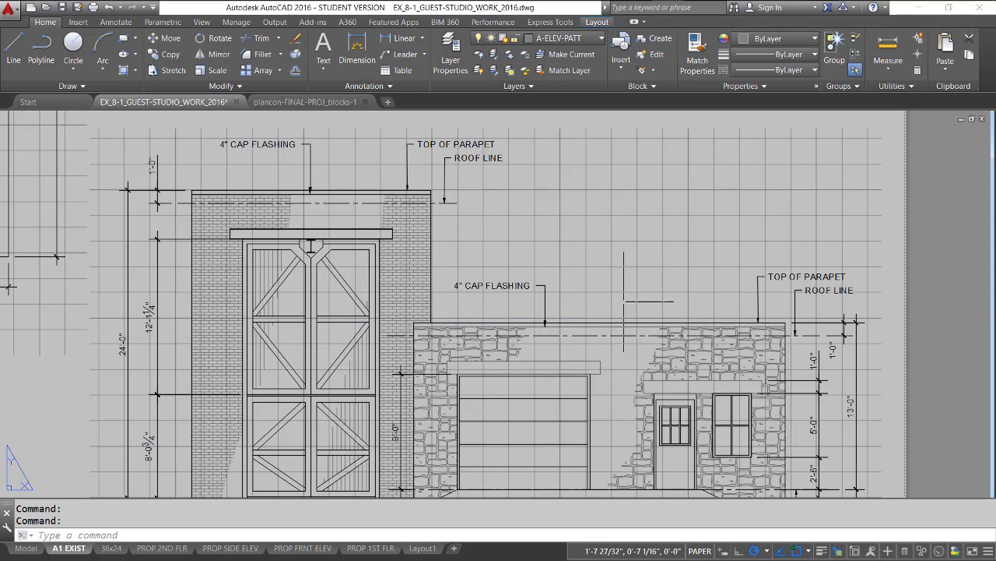
left_click(344, 102)
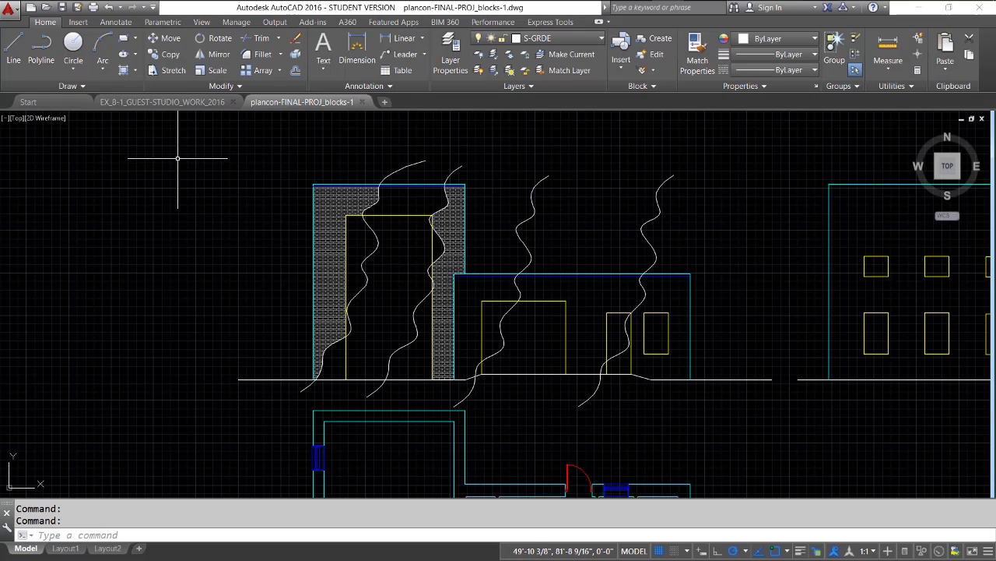
left_click(136, 70)
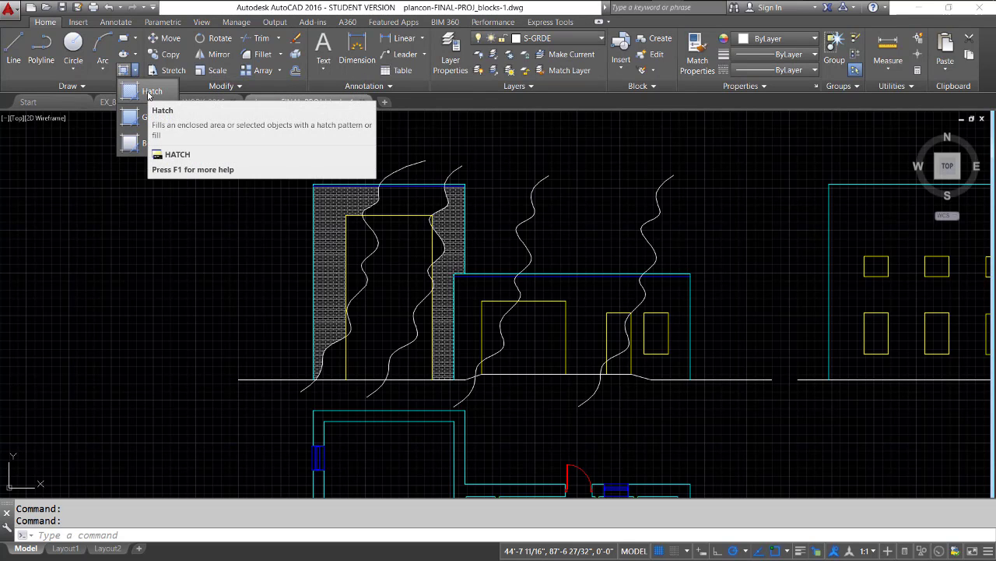
left_click(148, 94)
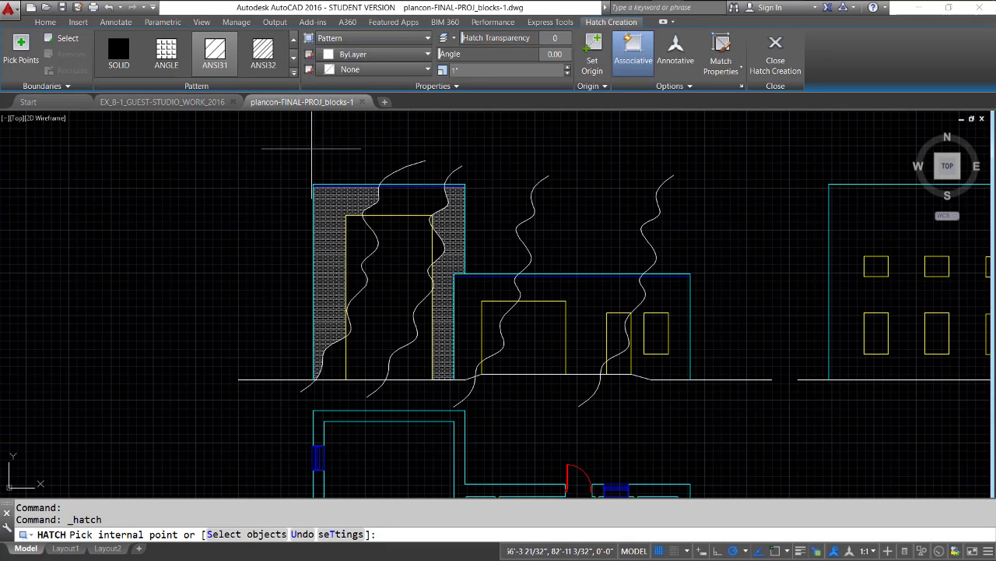
left_click(294, 74)
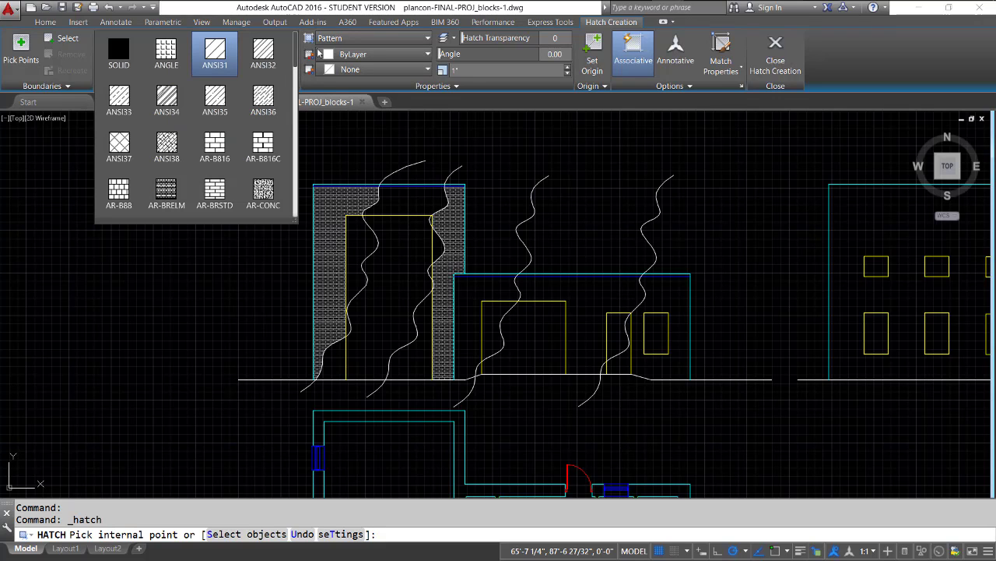
mouse_move(298, 53)
left_mouse_down()
mouse_move(294, 209)
mouse_move(290, 138)
left_mouse_up()
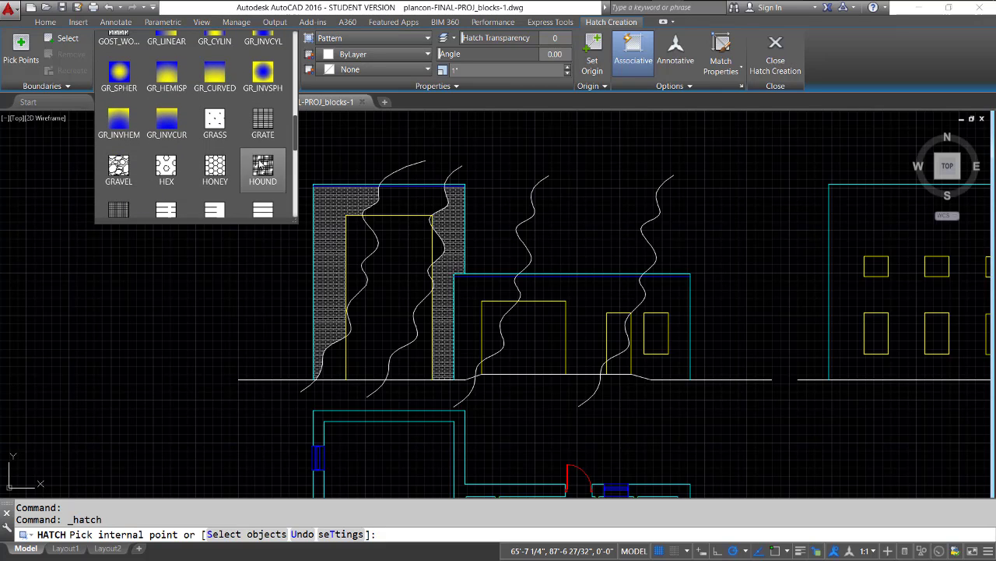
left_click_drag(295, 141, 297, 70)
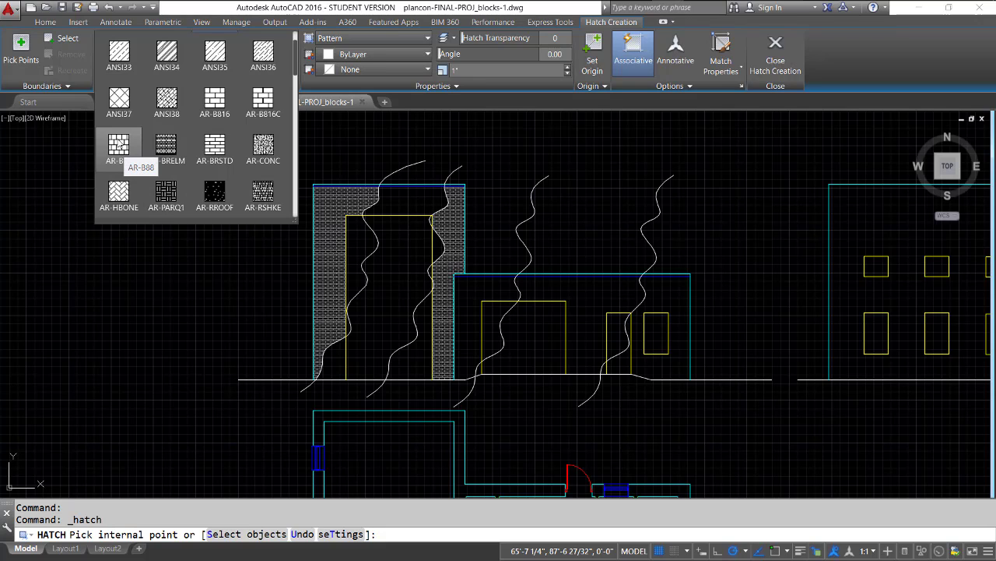
left_click(116, 140)
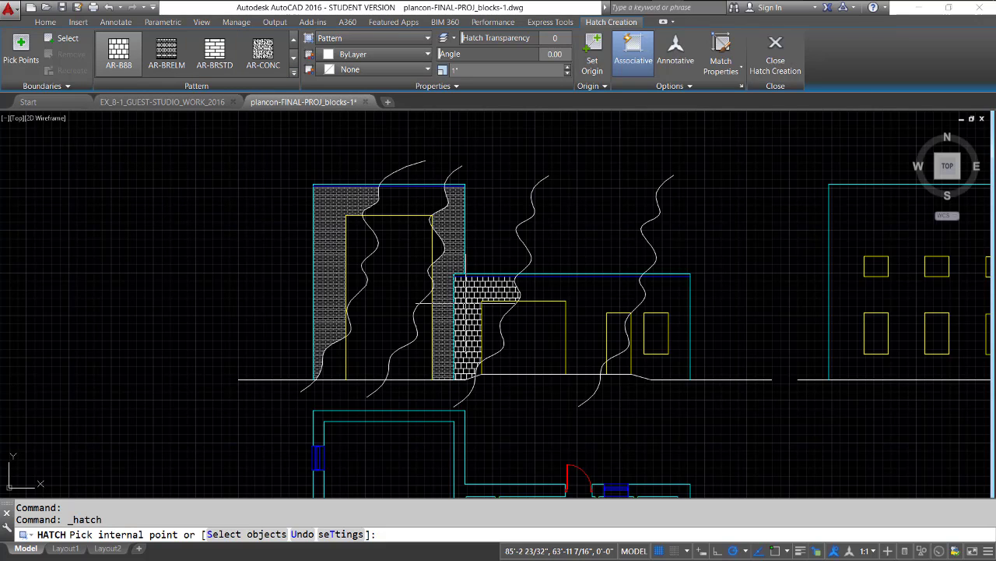
left_click(470, 302)
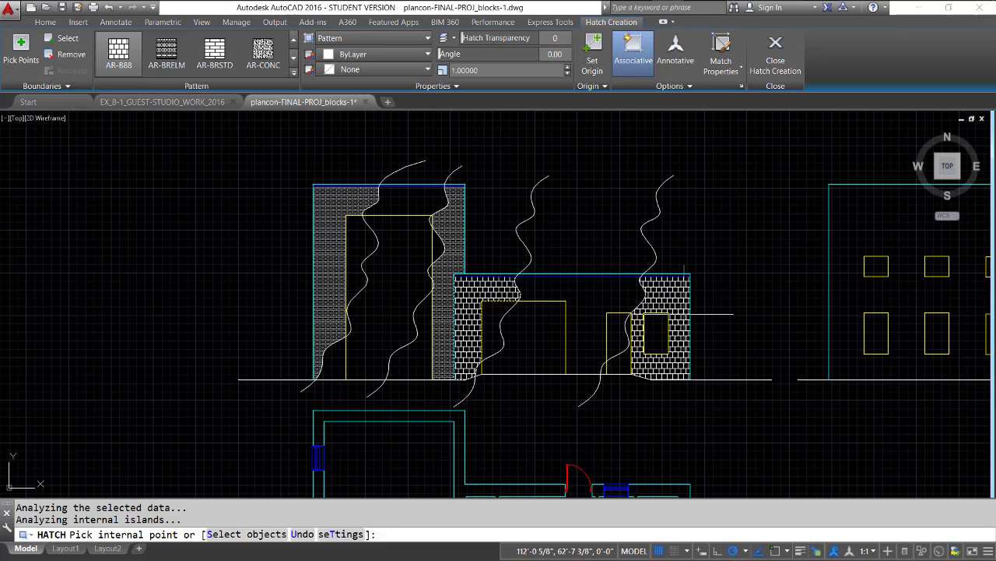
left_click(668, 298)
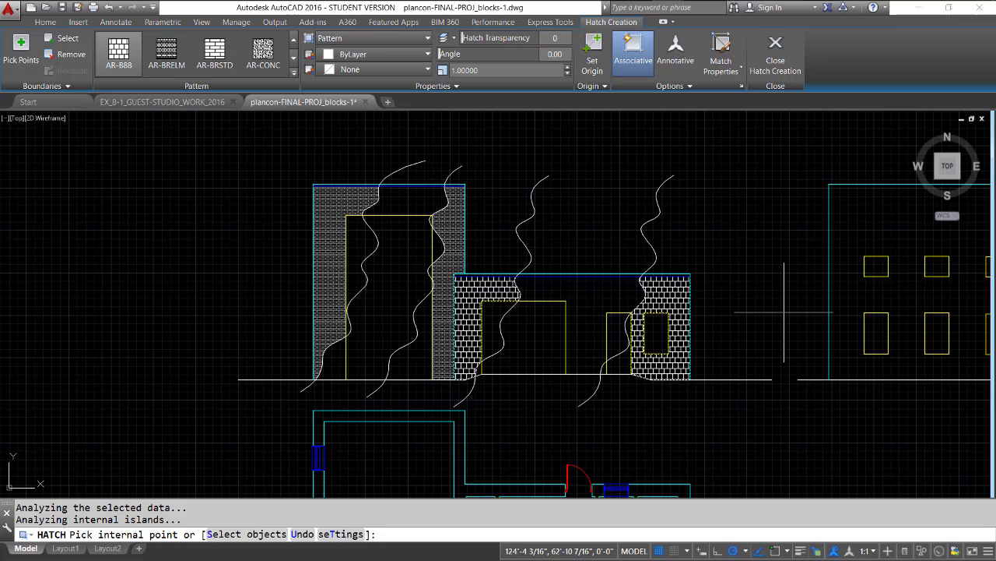
key("Return")
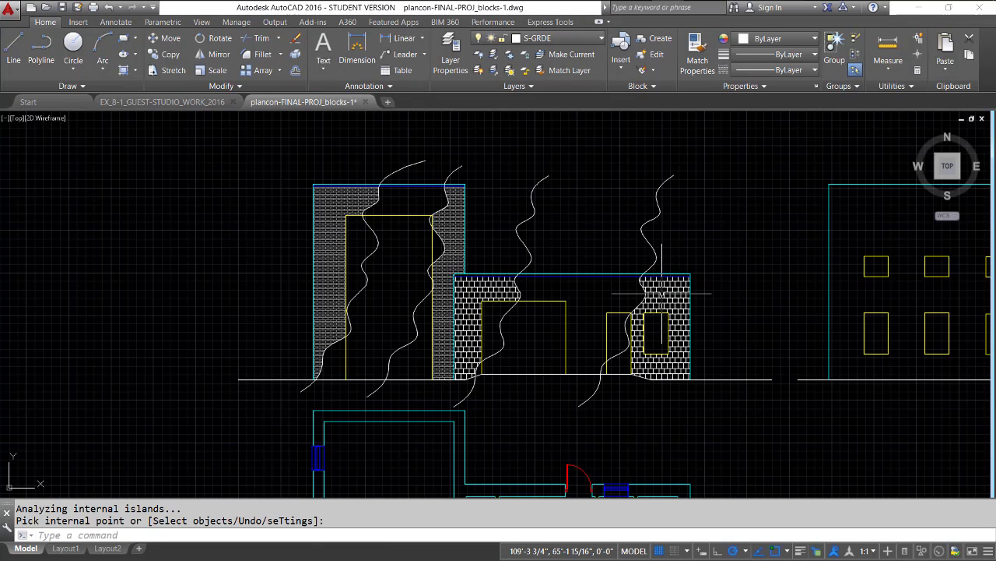
- Move the lower block's AR-B88 hatch to the A-ELEV-PATT layer and clear the selection
key("Return")
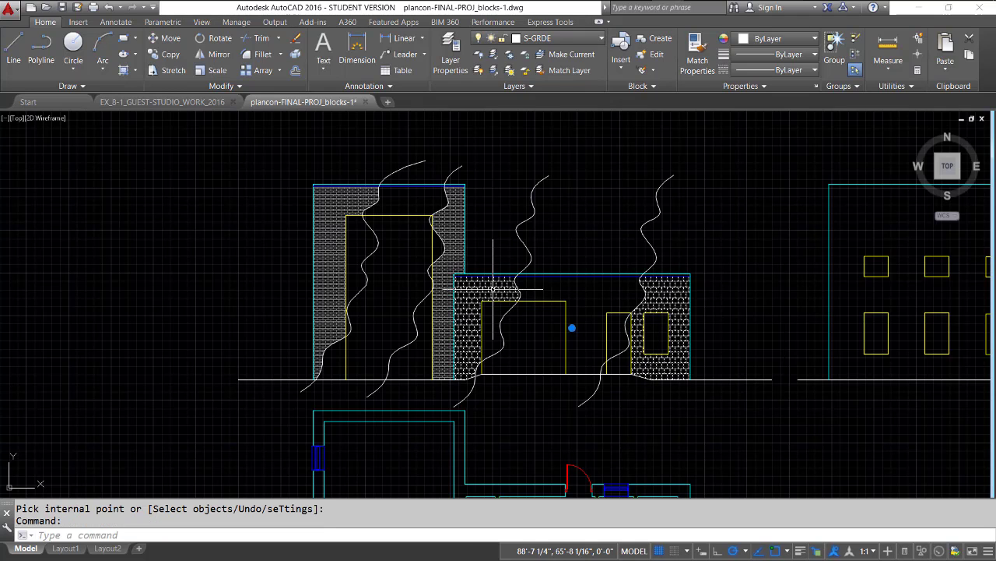
key("Escape")
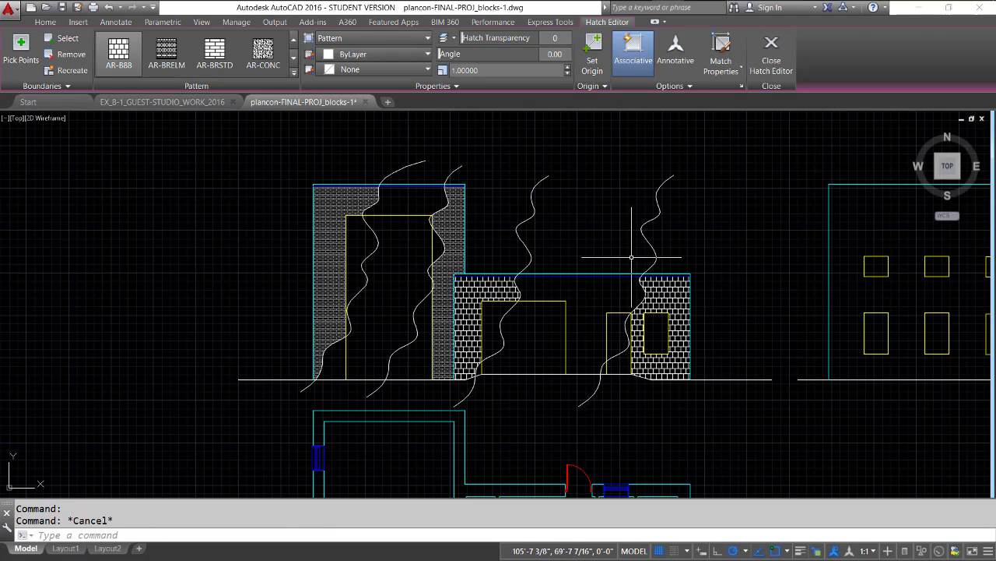
left_click(480, 295)
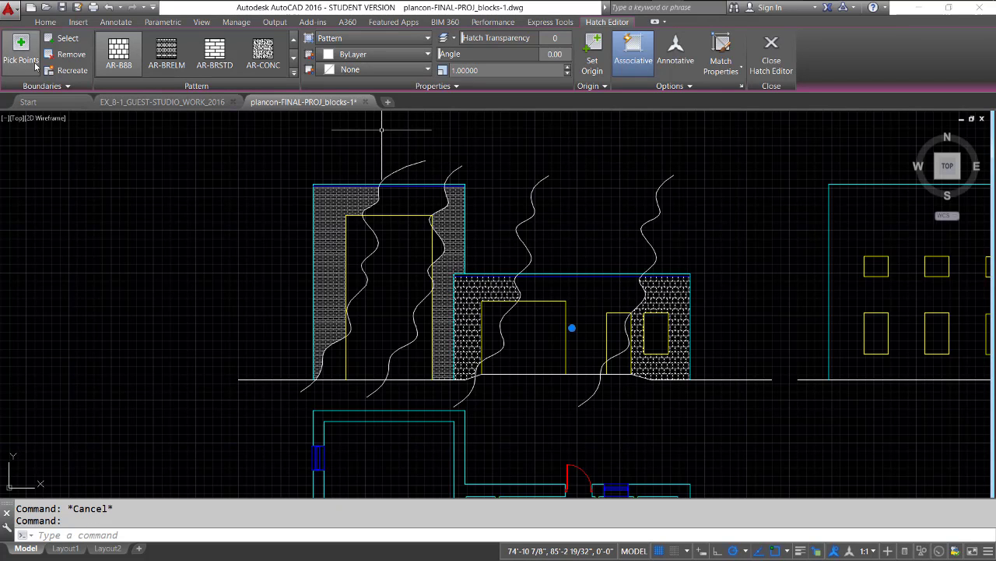
left_click(37, 22)
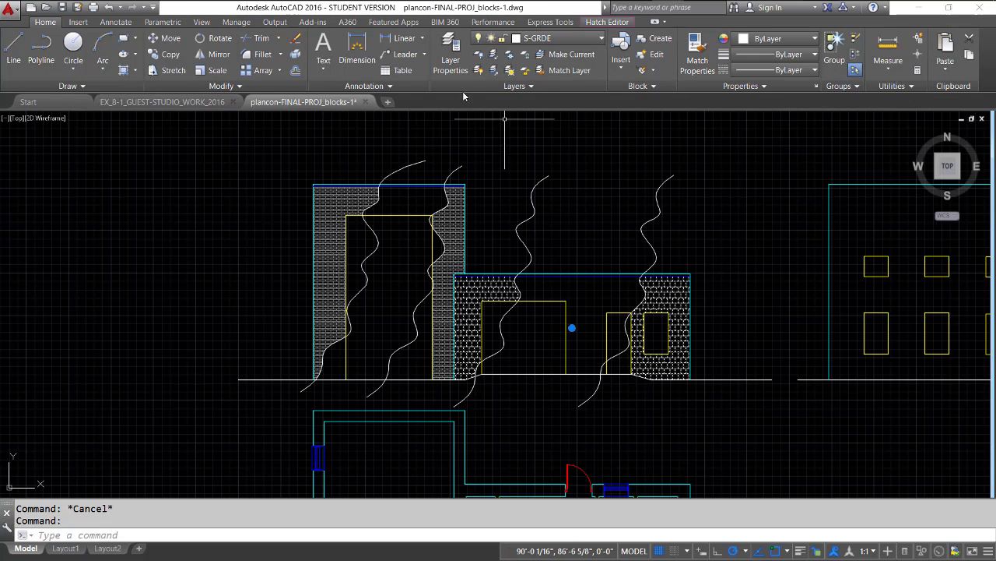
left_click(550, 38)
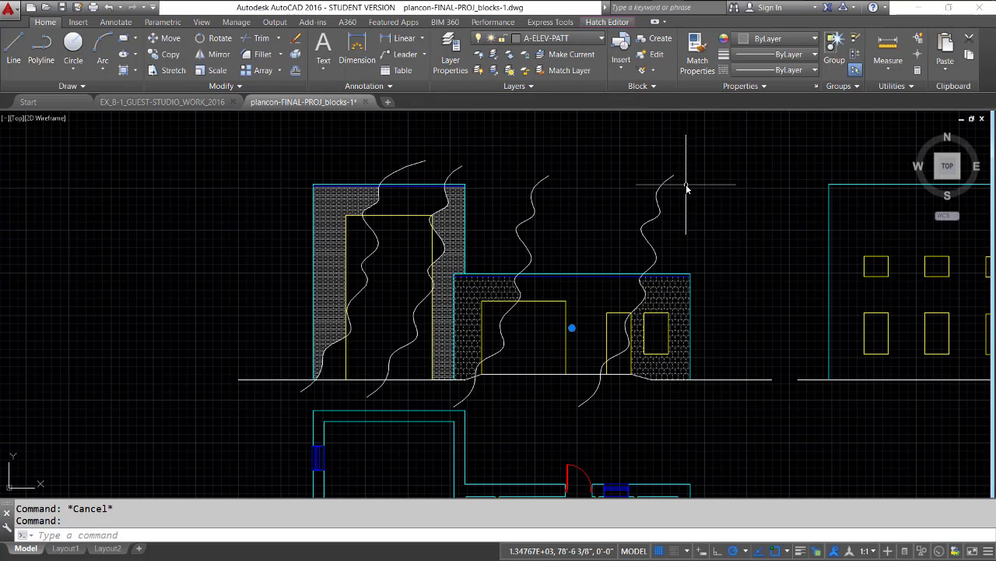
key("Escape")
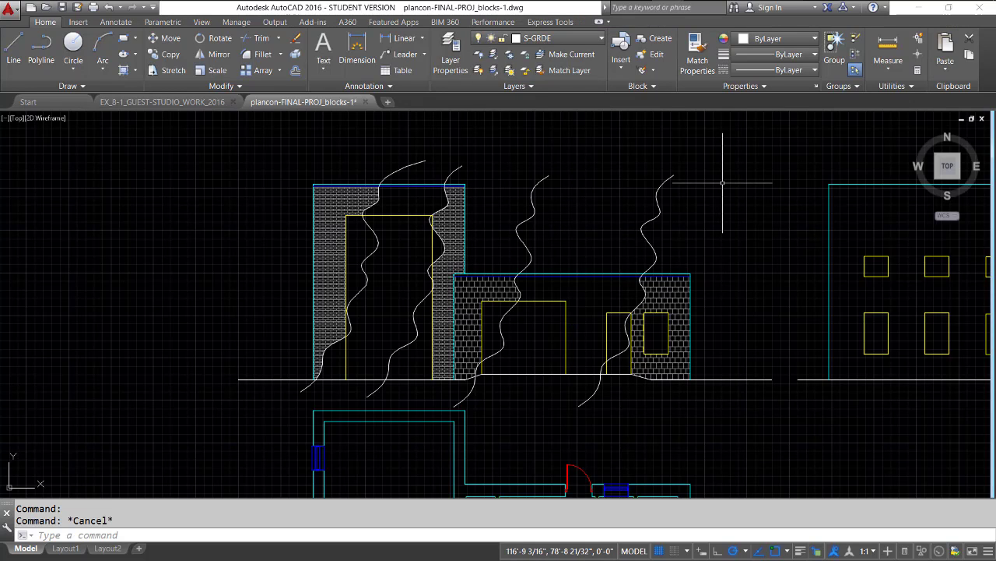